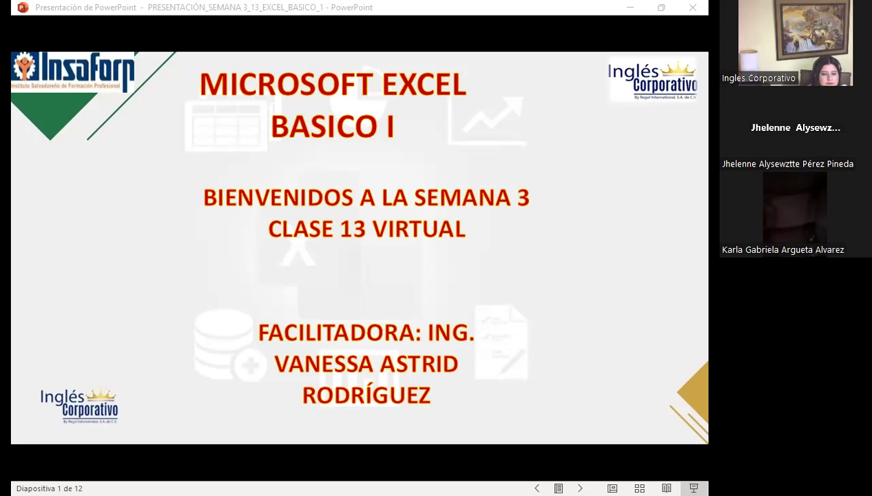
Leave the PowerPoint title slide and switch to the Excel Básico course page in Firefox
left_click(405, 322)
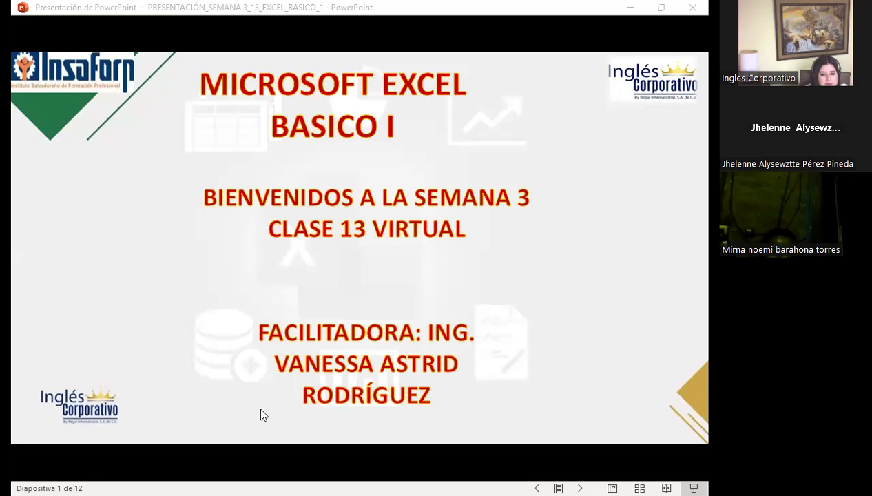
key("alt+Tab")
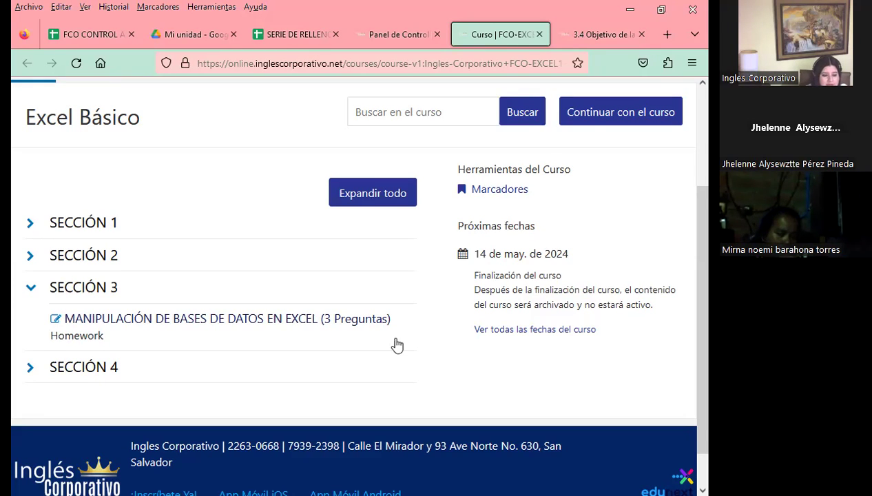
left_click(31, 369)
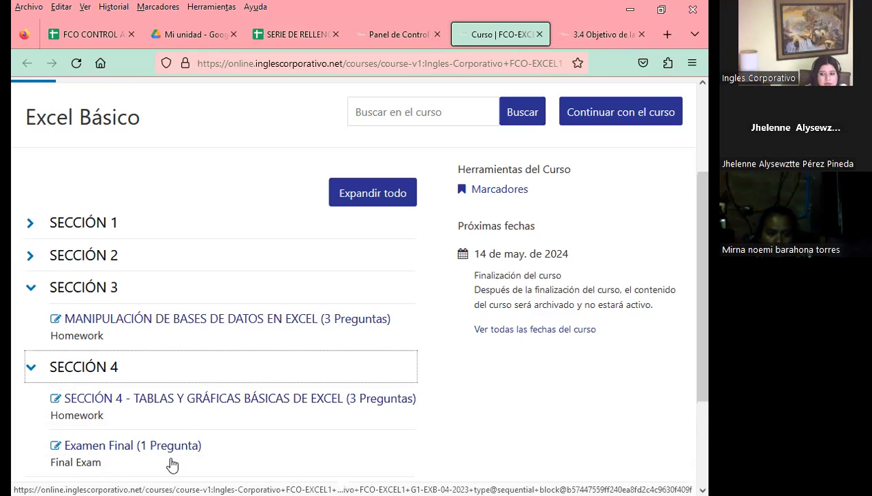
left_click(31, 371)
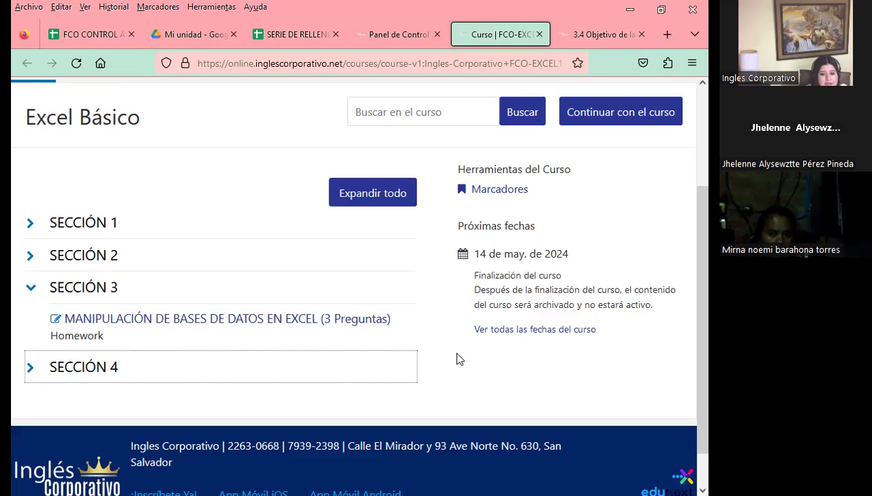
Open the 3.4 Objetivo de la lección tab and scroll through the Series de relleno table
left_click(597, 35)
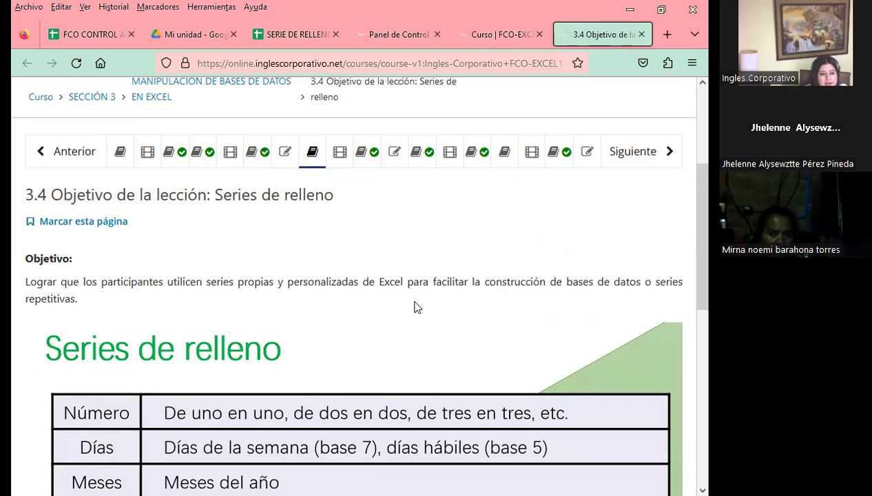
scroll(412, 309, "down", 3)
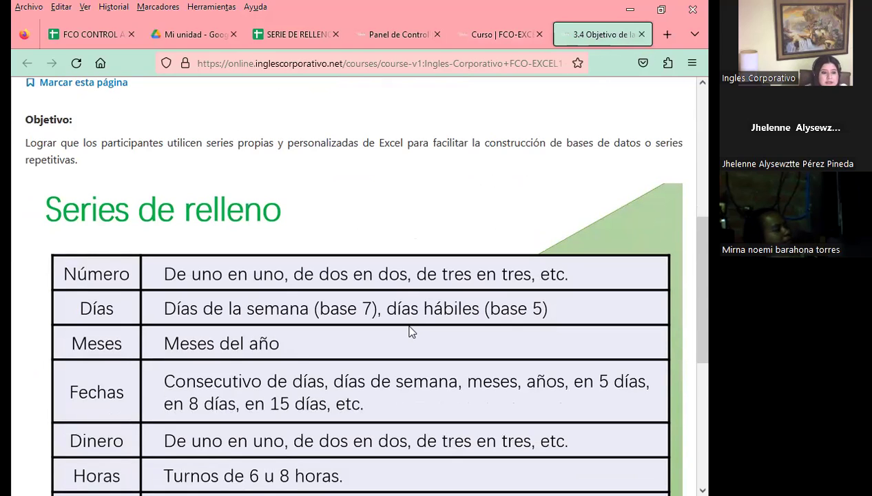
scroll(389, 326, "up", 2)
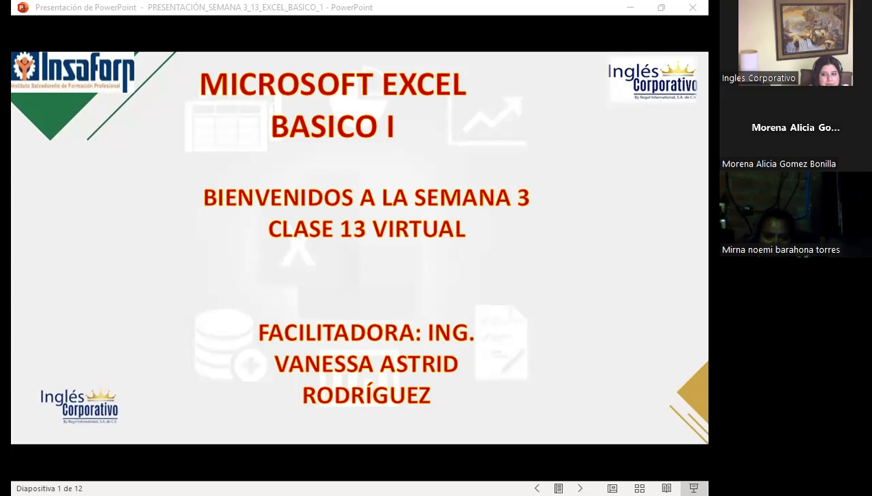
Advance the PowerPoint slideshow past slide 2 to slide 3, the Agenda
left_click(476, 278)
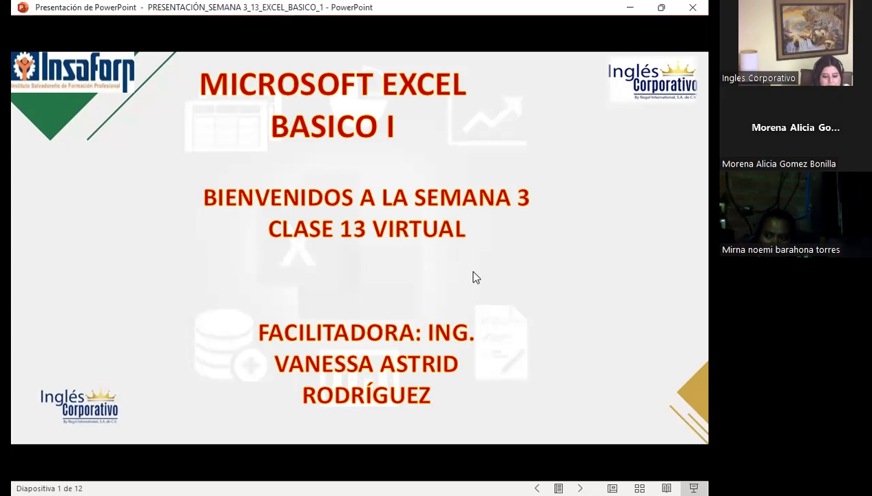
left_click(473, 277)
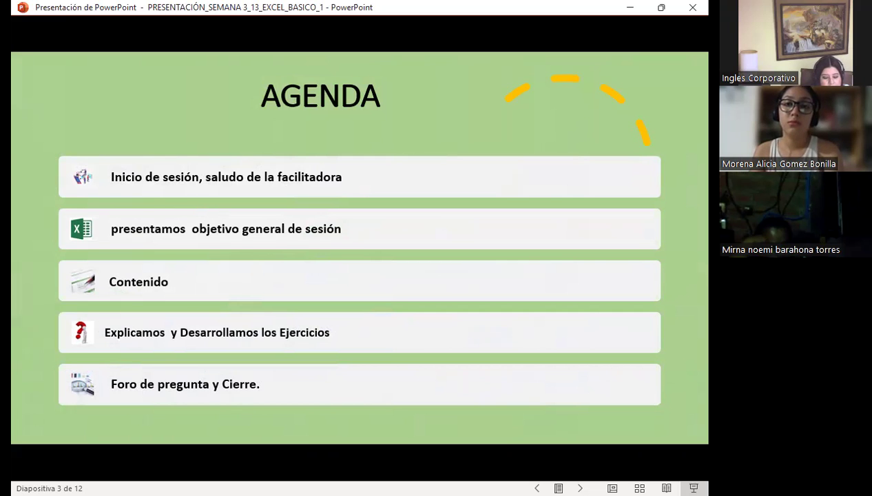
Advance from the Agenda slide toward slide 4's general session objective
key("Right")
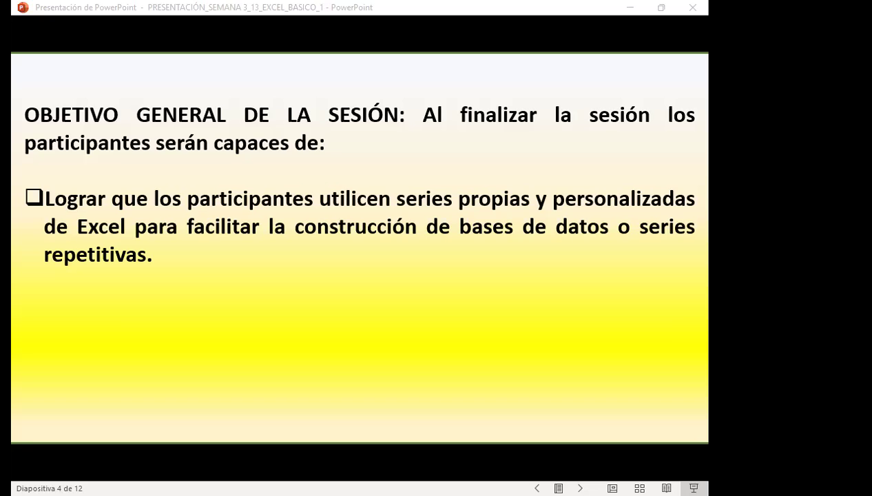
Bring up slide 5, 'Navegar en las hojas de cálculo', with the three fill-series steps
left_click(481, 339)
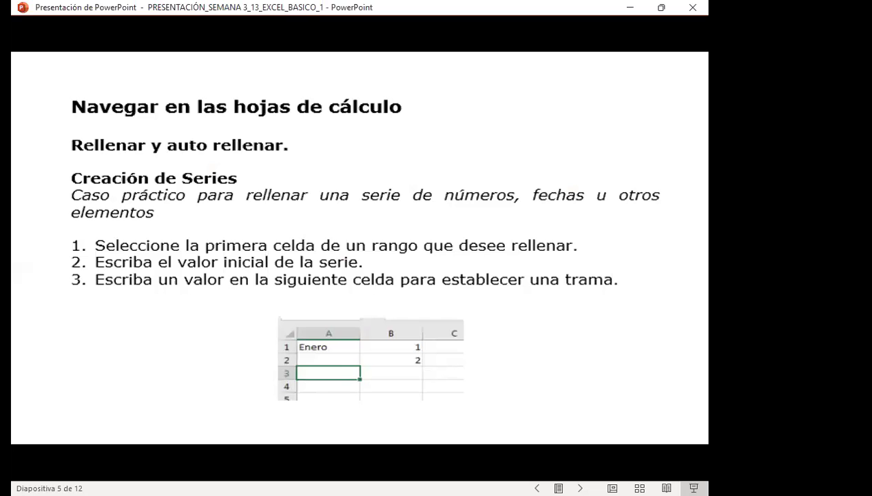
key("Left")
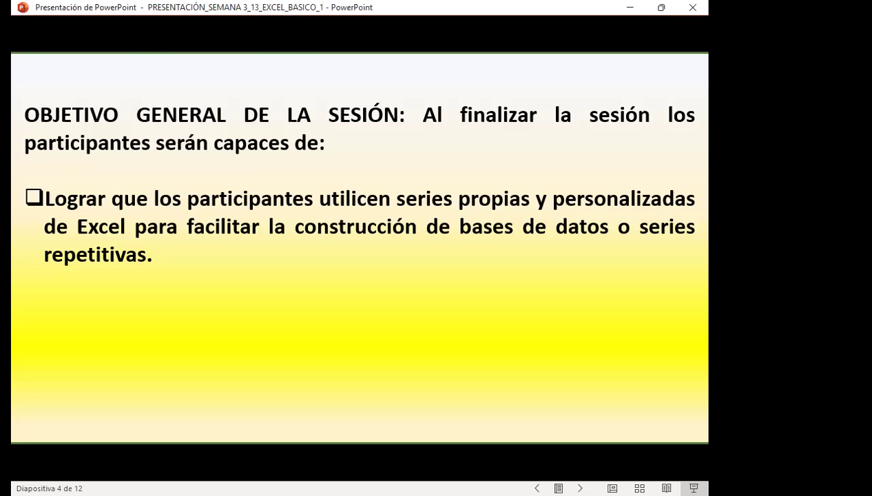
key("Right")
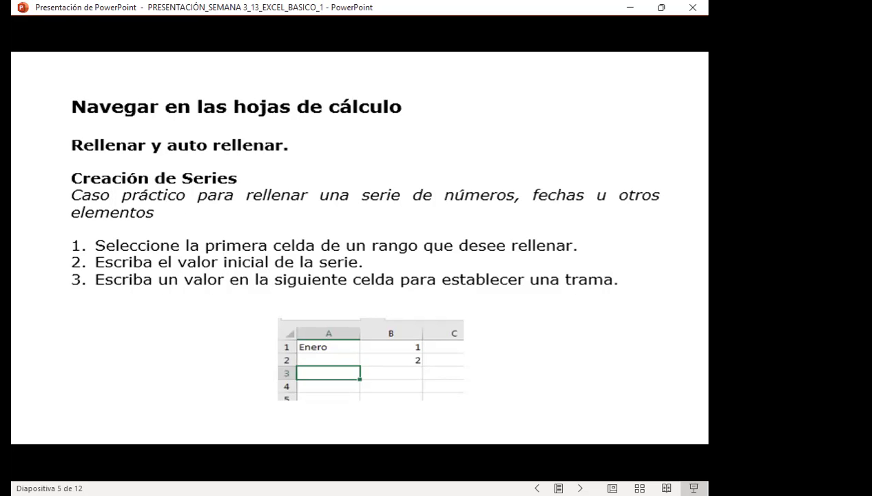
Advance the slideshow to slide 6 with tips on series like 1, 2, 3 or 2, 4, 6
key("Right")
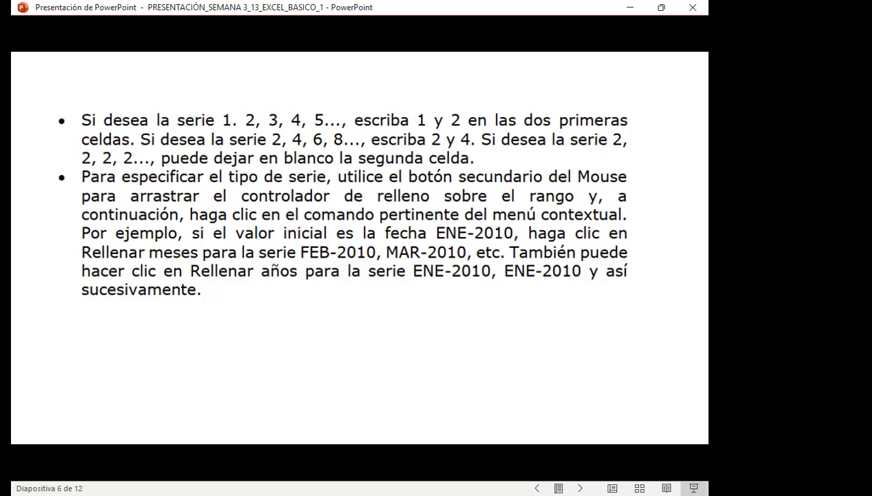
Advance to slide 7 to show the Excel sheet with MÚLTIPLOS and DESCENDENTES examples
key("Right")
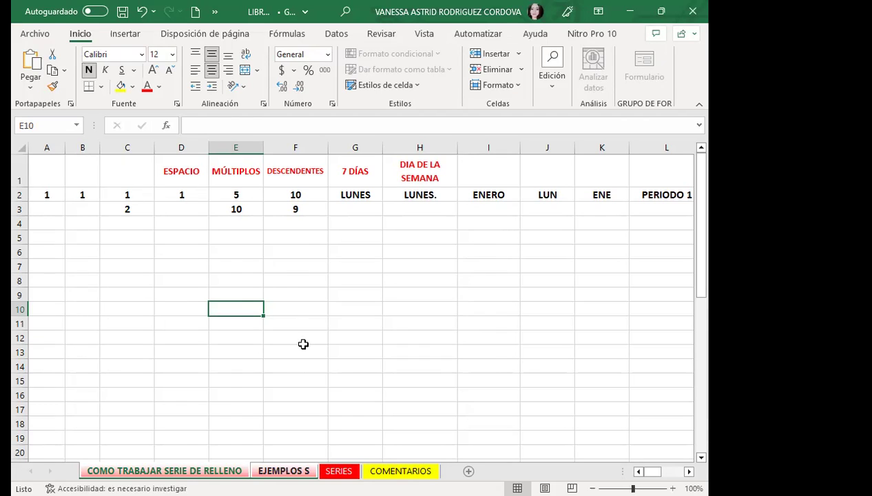
left_click(303, 344)
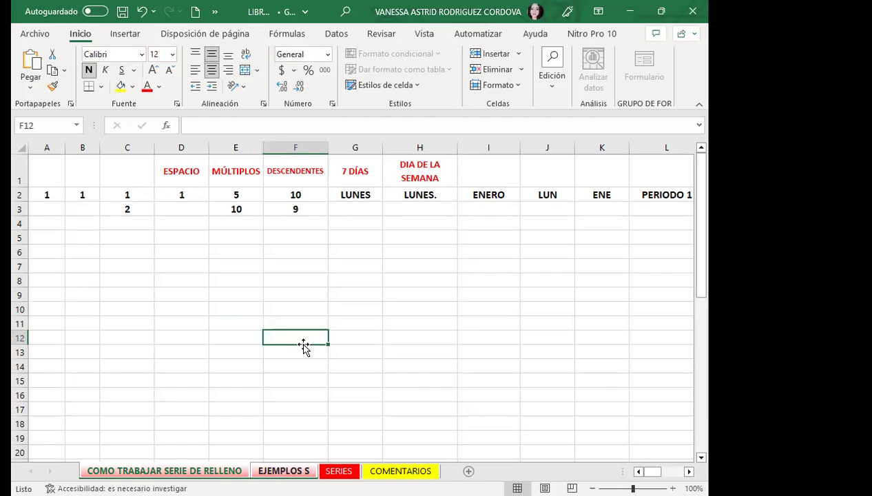
left_click(107, 295)
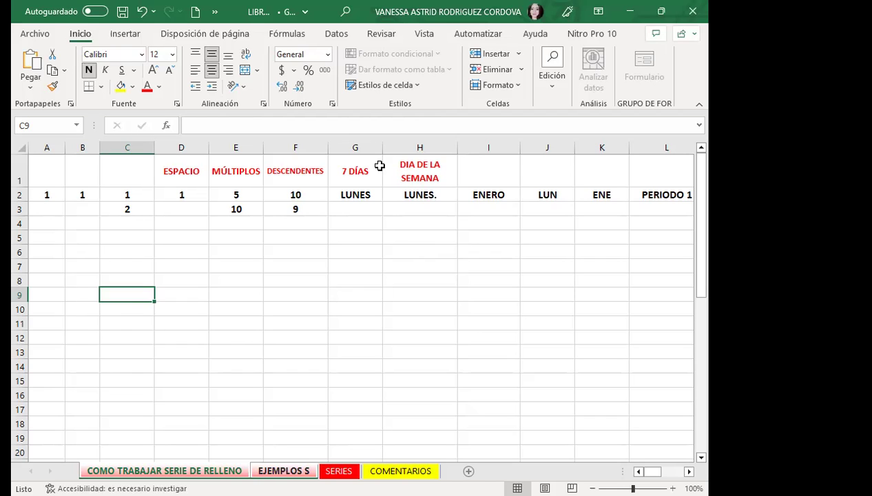
Copy the 1 in A2 down column A to row 20 with the fill handle
left_click(68, 244)
left_click(46, 194)
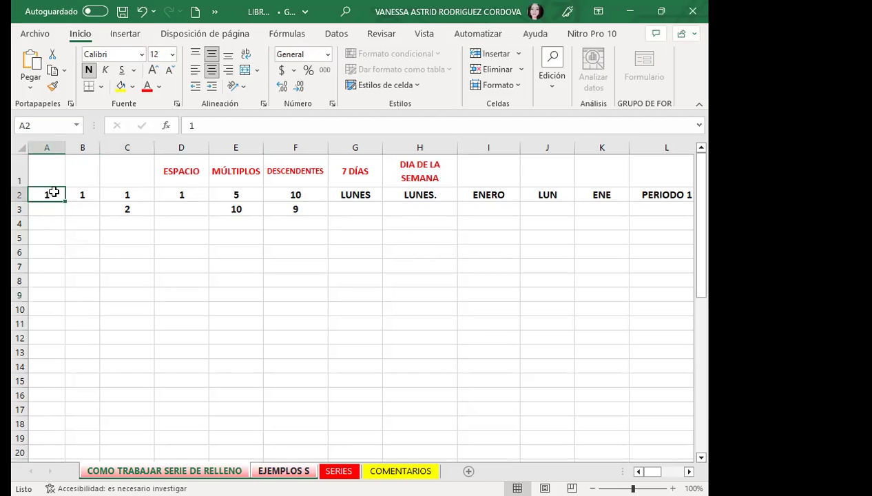
key("ctrl+z")
left_click_drag(63, 207, 29, 452)
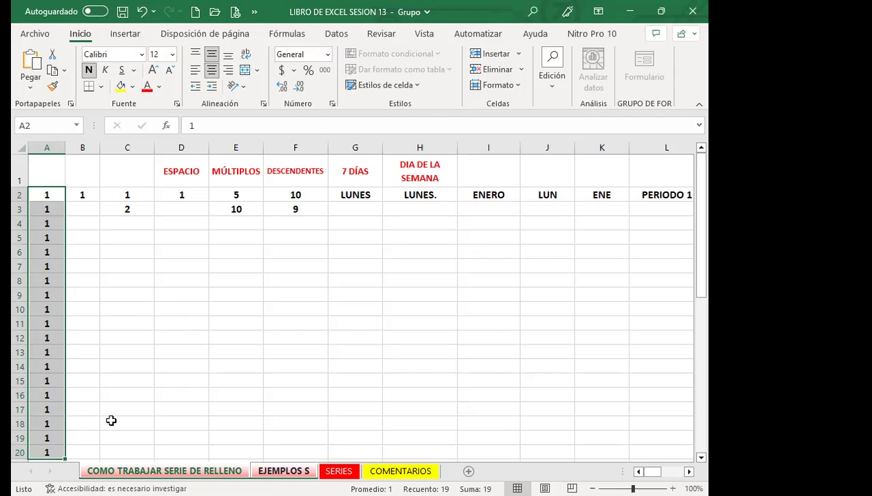
scroll(103, 412, "down", 1)
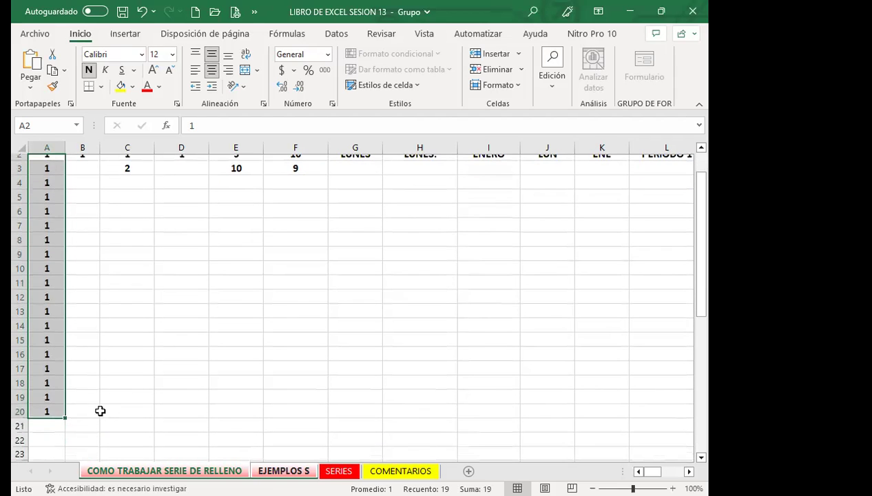
left_click(51, 411)
scroll(49, 290, "up", 1)
Redo the A2 fill down to row 20 and deselect the filled range
left_click(51, 195)
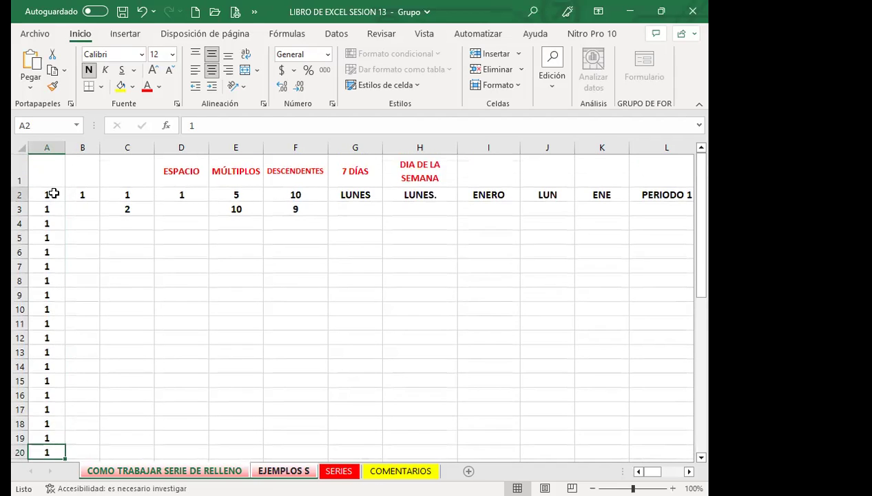
left_click_drag(65, 201, 72, 382)
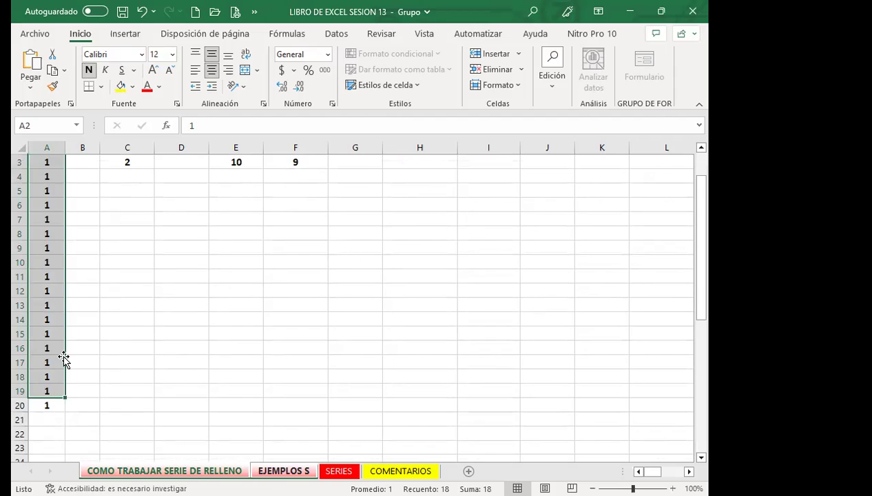
scroll(63, 358, "up", 1)
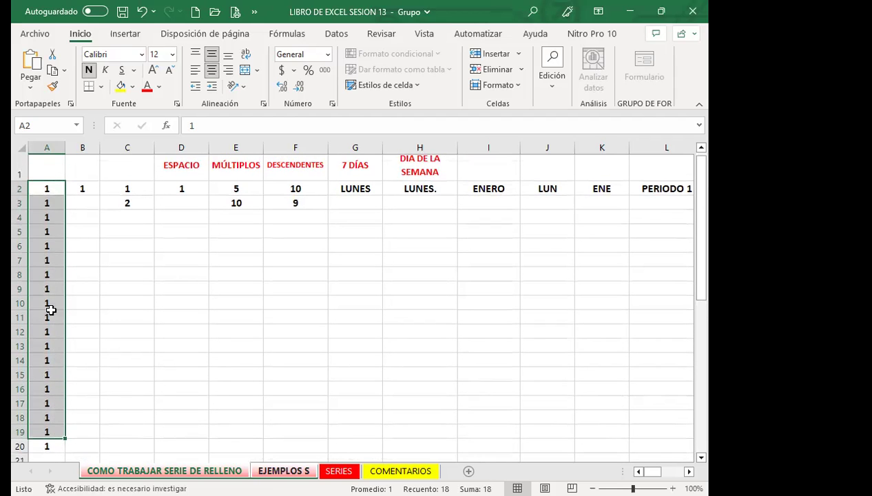
left_click(105, 340)
left_click(75, 273)
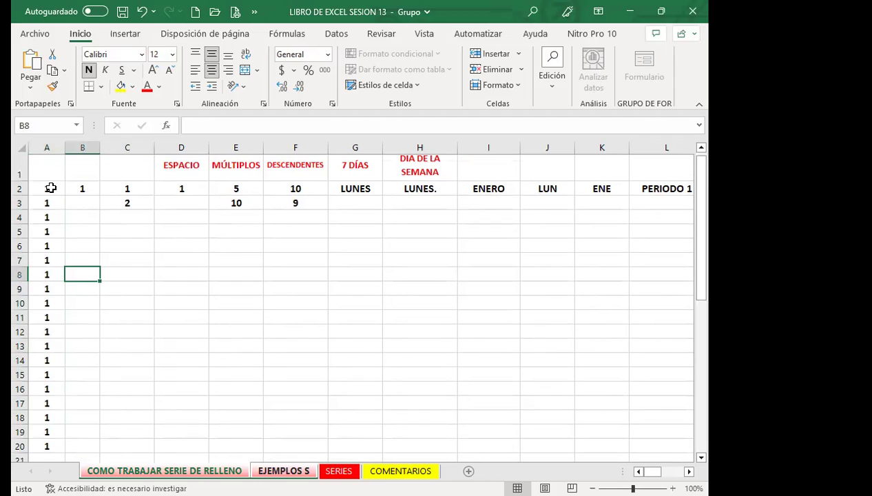
left_click(50, 187)
left_click_drag(66, 196, 59, 446)
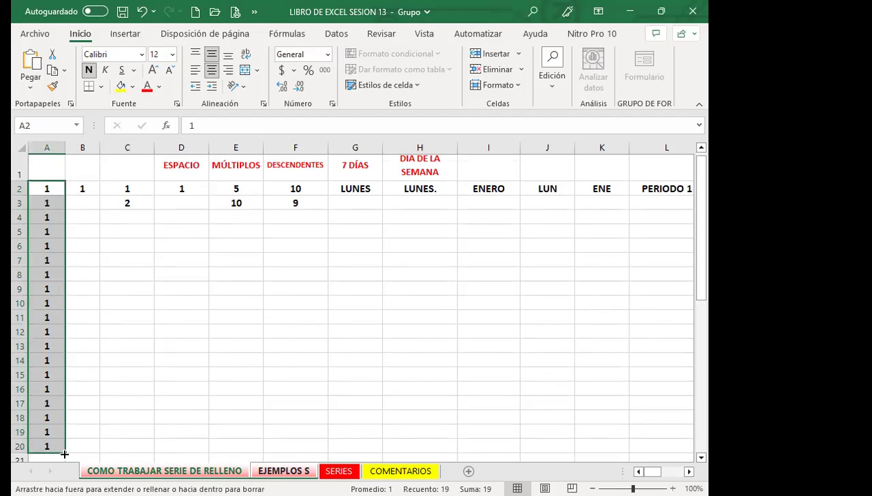
left_click(47, 274)
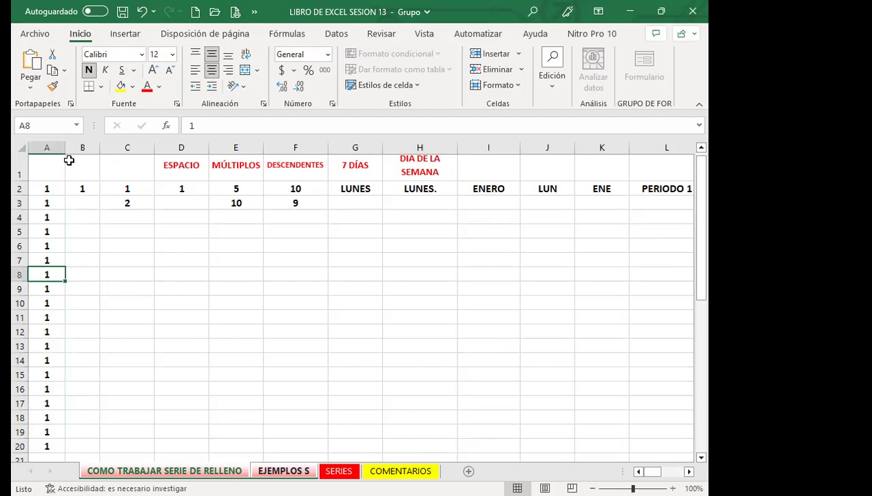
Delete the 1s in A3:A18 so column A keeps values only in A2, A19 and A20
left_click(71, 188)
mouse_move(99, 195)
left_mouse_down()
mouse_move(73, 437)
mouse_move(127, 360)
left_mouse_up()
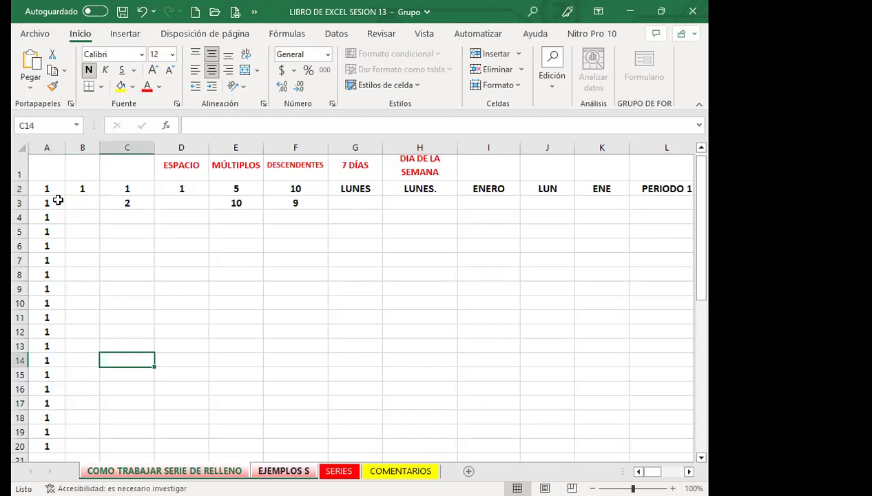
left_click(55, 203)
left_click_drag(55, 208, 59, 414)
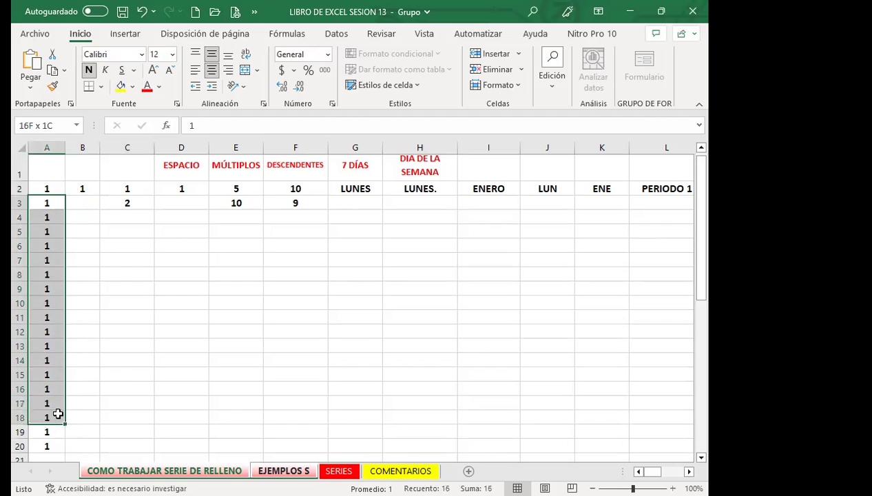
key("Delete")
left_click(111, 417)
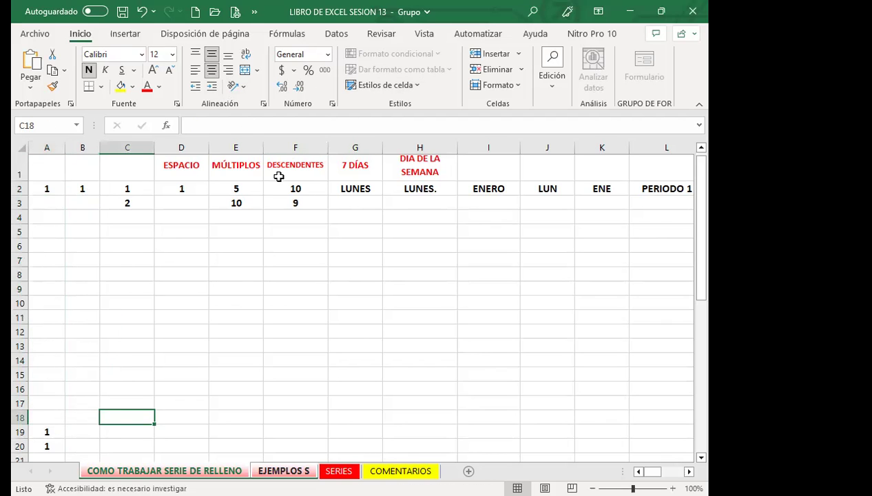
left_click(31, 38)
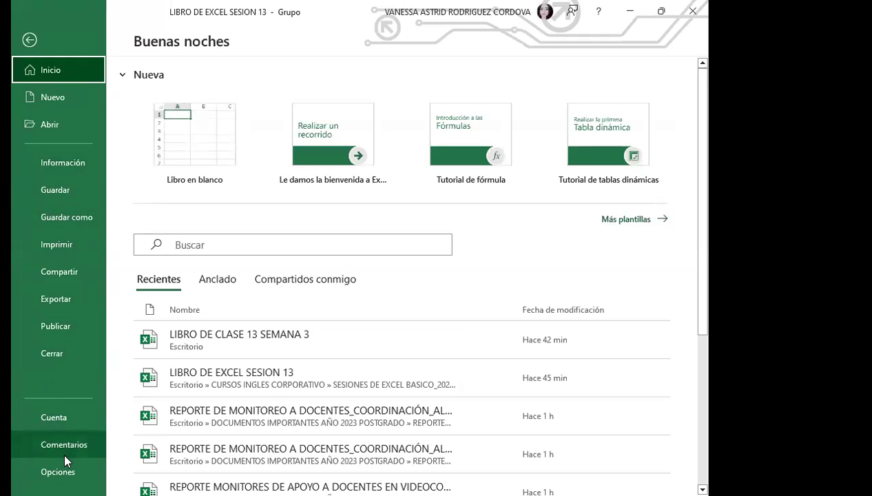
Look at the account page in the File backstage and return to the worksheet
left_click(67, 419)
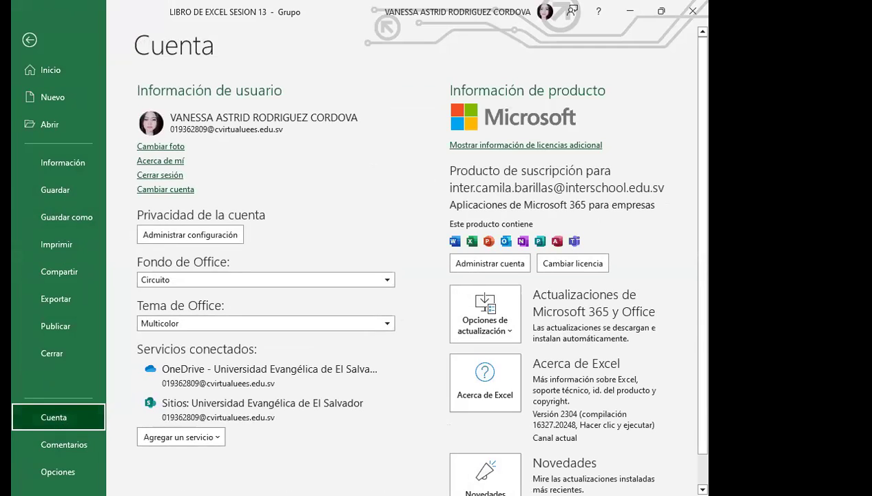
key("Escape")
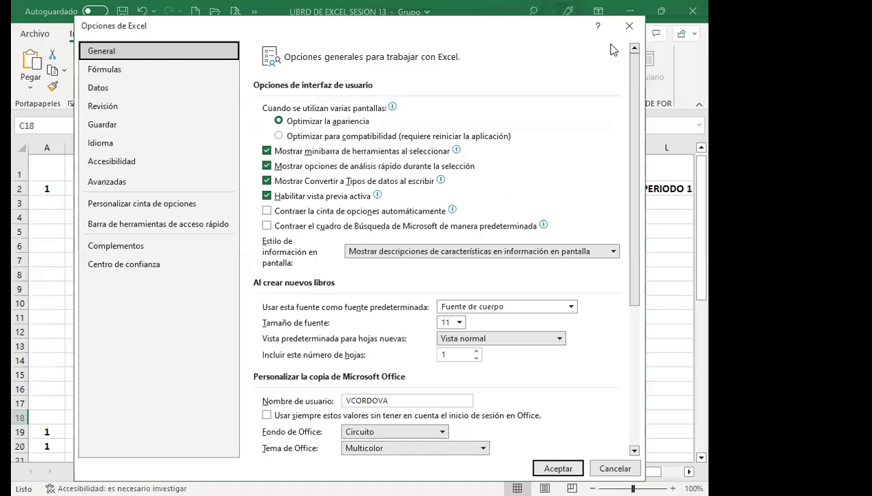
key("Escape")
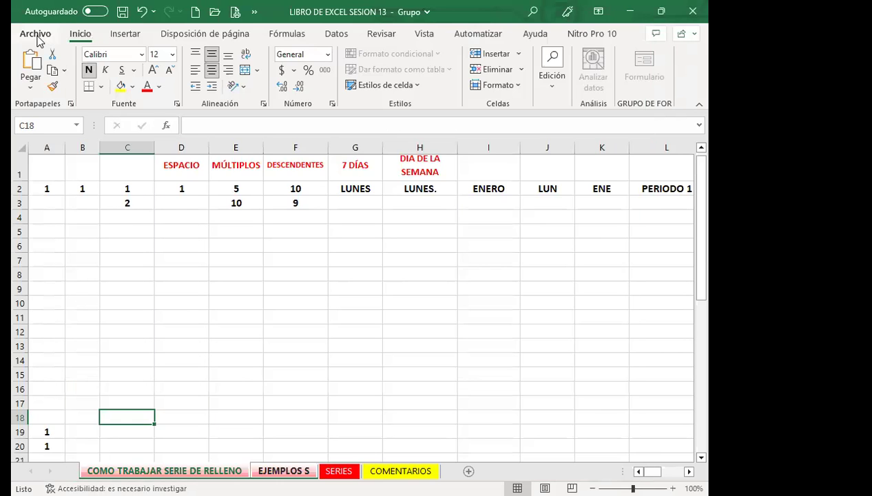
left_click(38, 35)
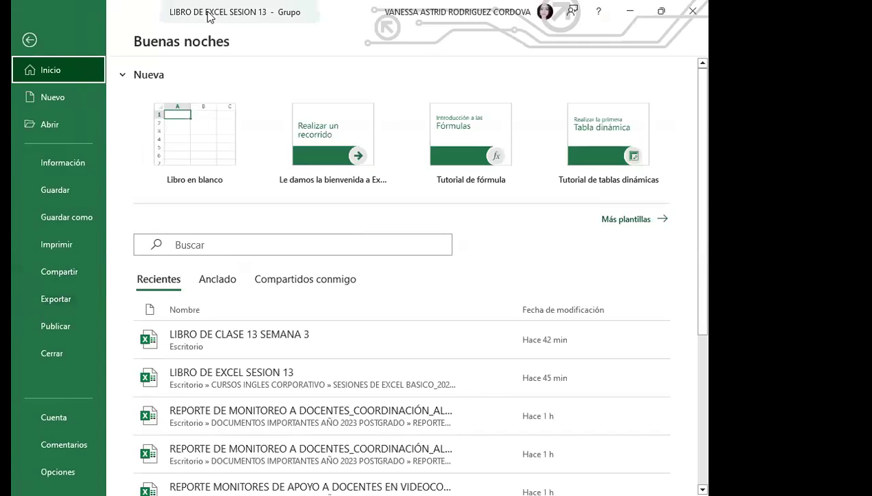
left_click(29, 39)
Save the workbook to the Desktop as LIBRO DE EXCEL SESION 13
left_click(35, 34)
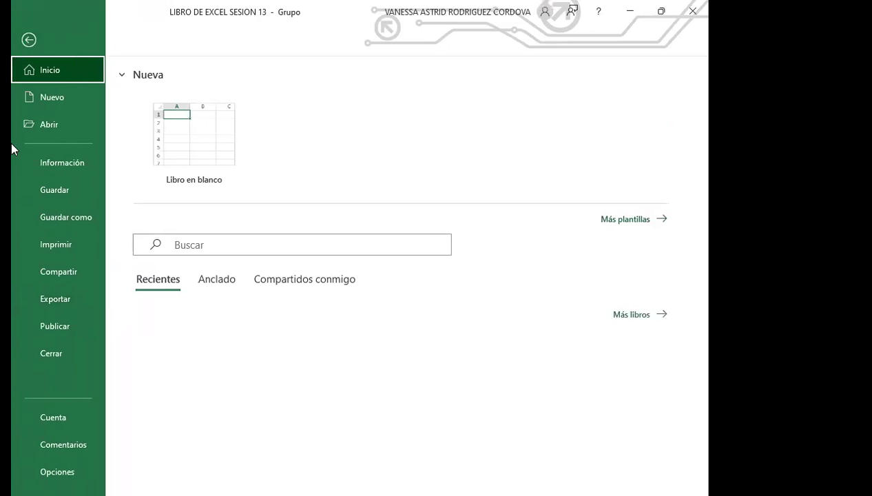
left_click(76, 216)
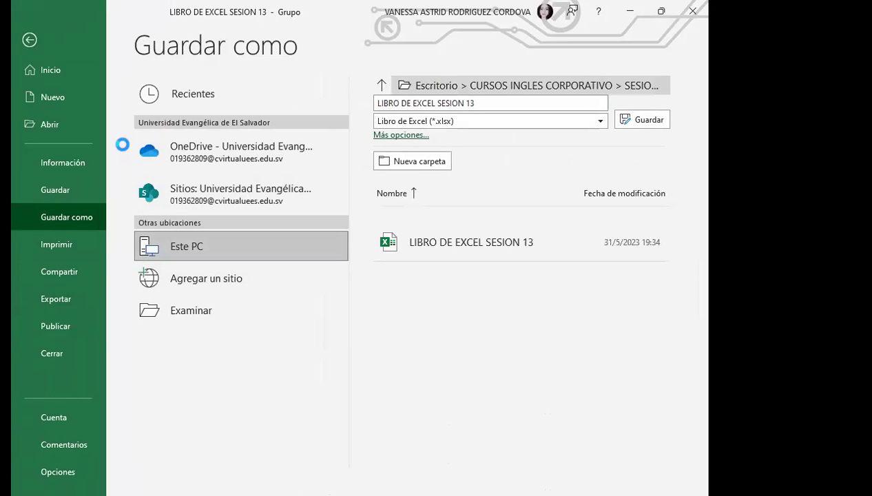
key("F12")
left_click(97, 117)
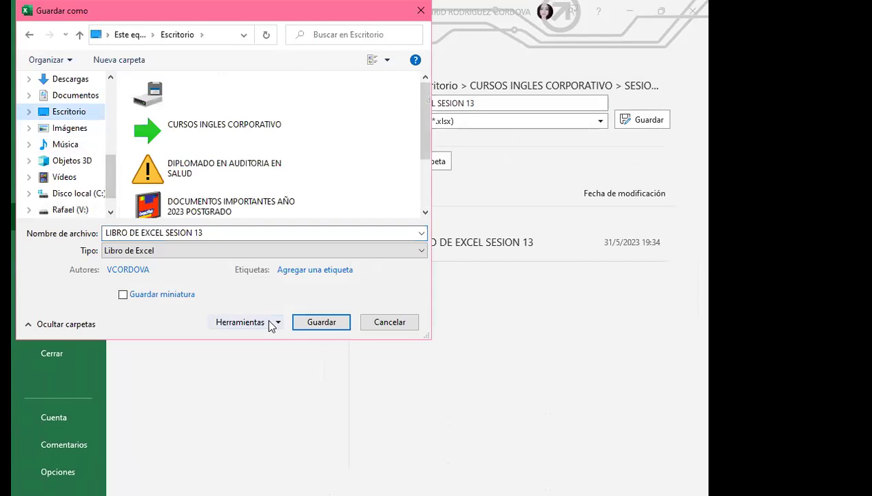
left_click(211, 233)
type("_")
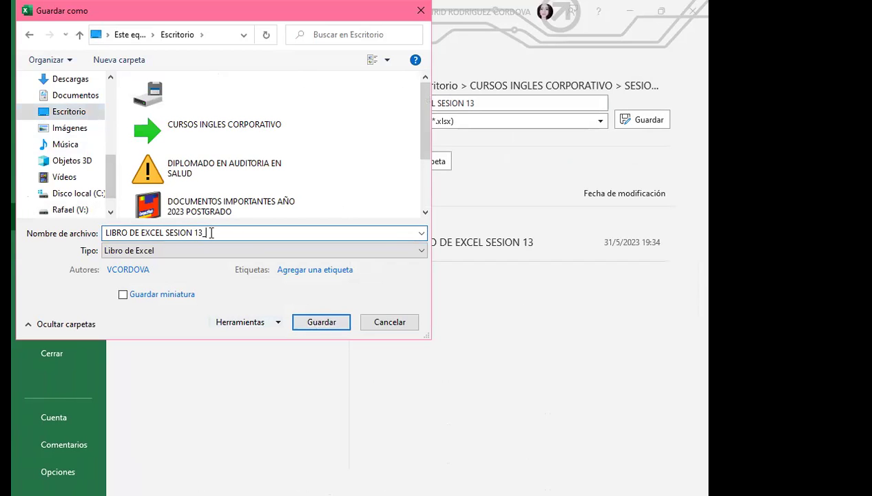
left_click(303, 322)
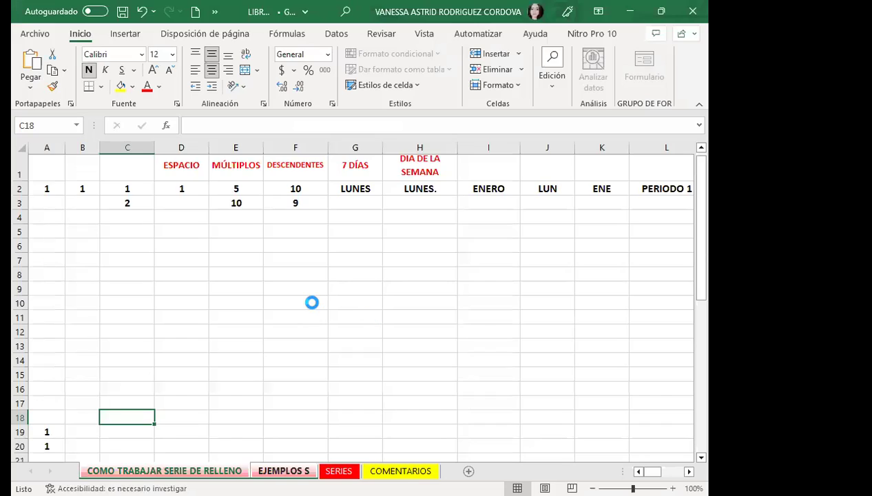
left_click(311, 302)
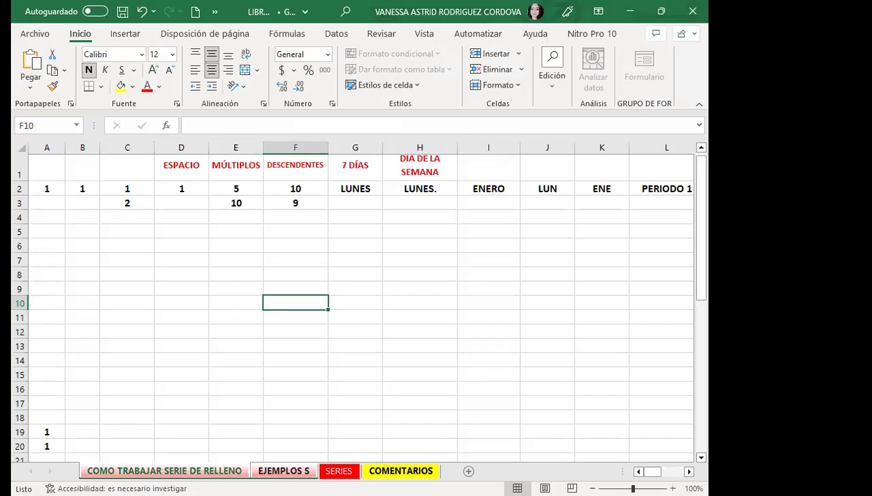
key("alt+Tab")
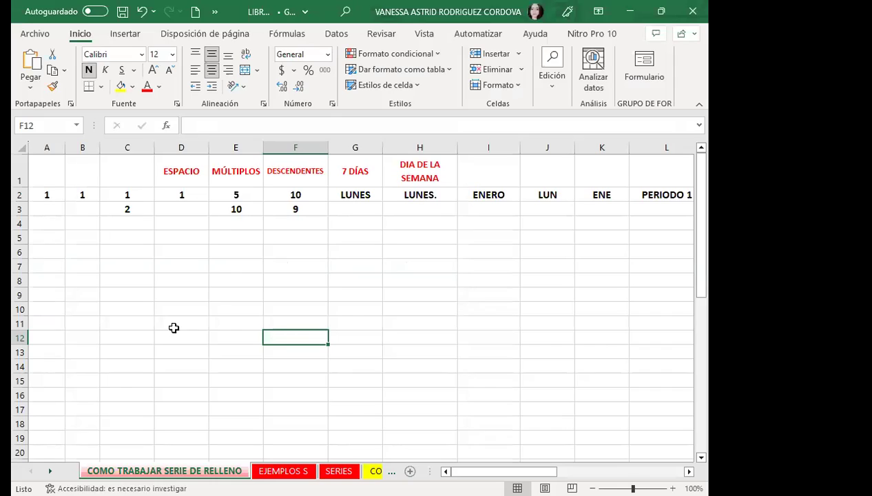
left_click(204, 303)
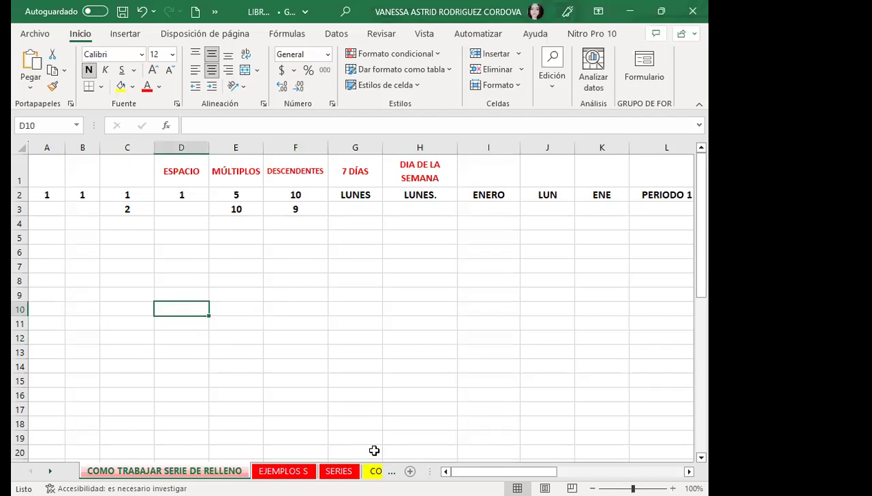
Copy the 1 from A2 down to row 20 with the fill handle
left_click(111, 262)
left_click(271, 330)
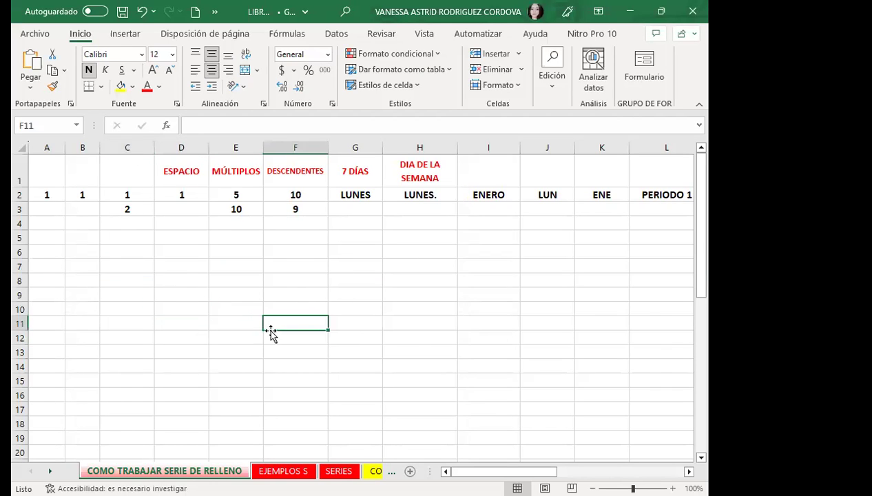
left_click(116, 272)
left_click(55, 198)
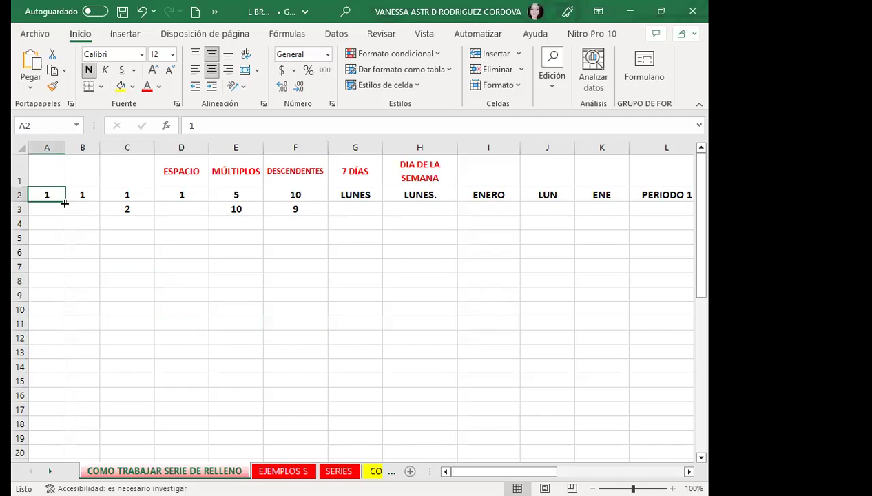
left_click(64, 203)
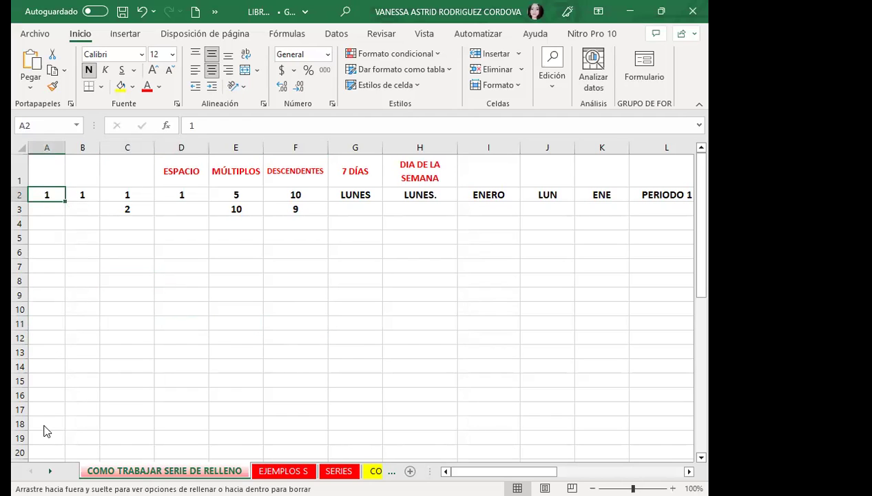
left_click_drag(46, 432, 43, 453)
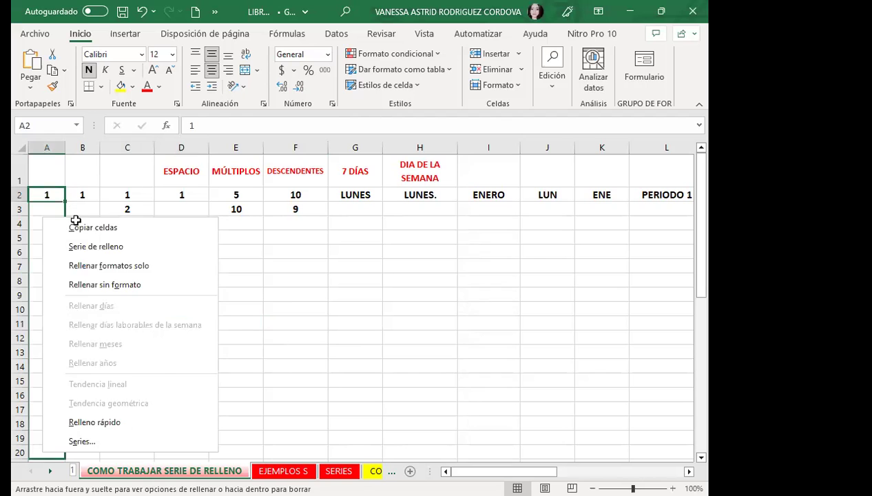
key("Escape")
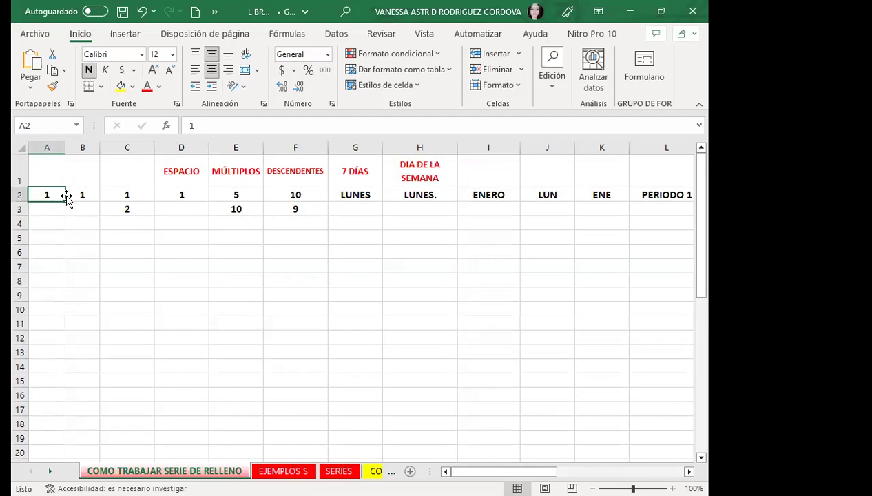
left_click_drag(65, 199, 58, 458)
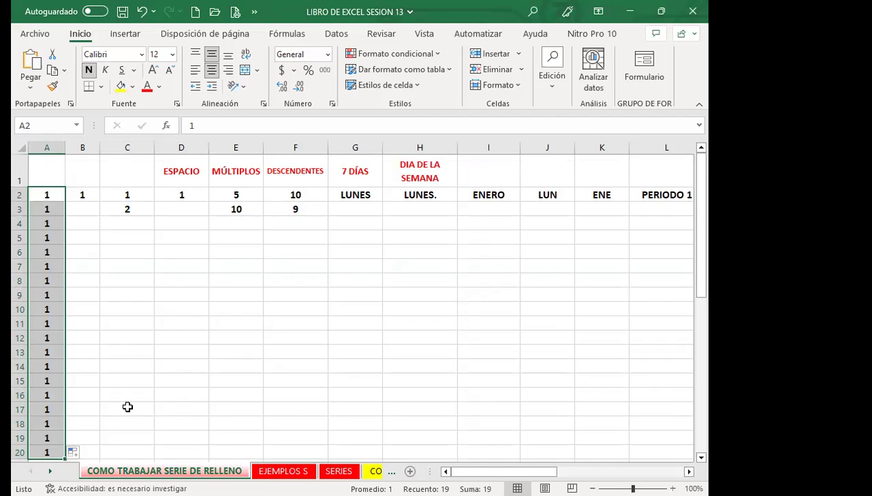
Change Auto Fill Options to Serie de relleno and extend the series to 20 in A21
scroll(126, 399, "down", 1)
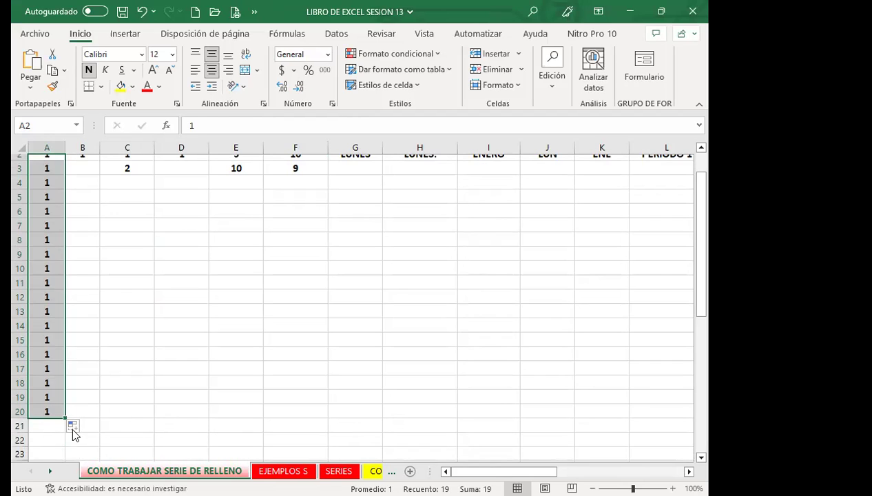
left_click(86, 428)
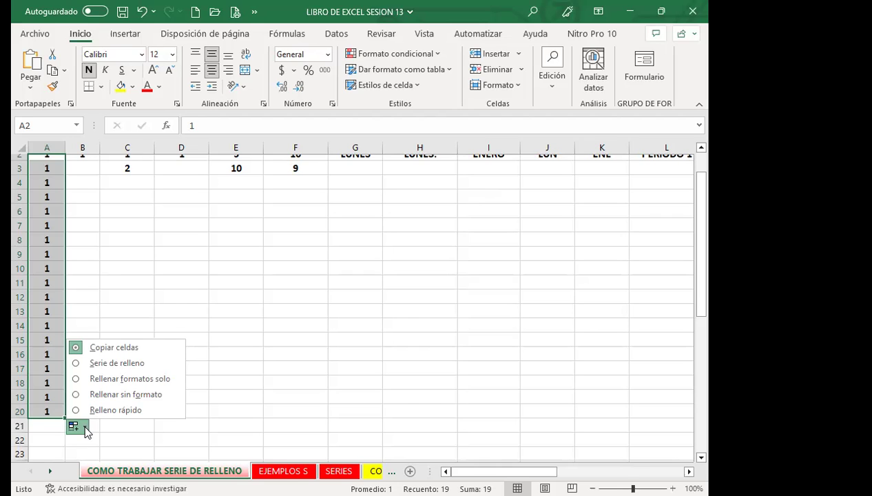
left_click(76, 367)
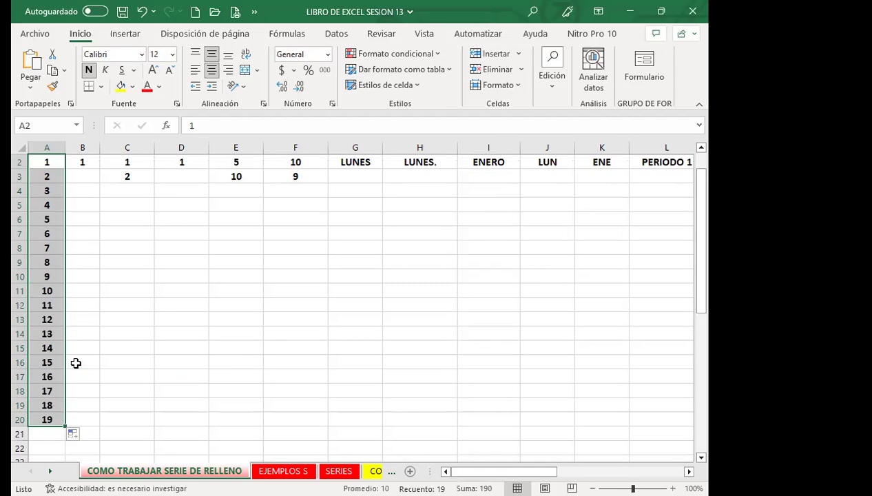
left_click_drag(65, 426, 26, 439)
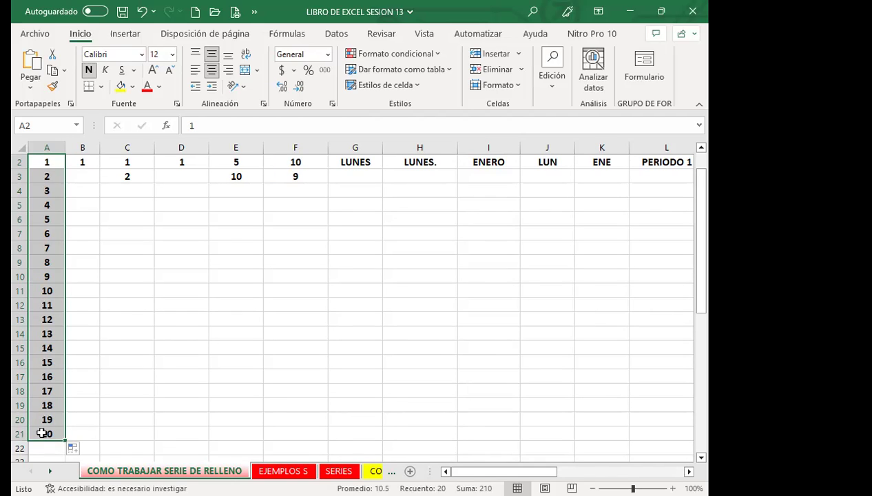
Fill B2:B21 with the numbers 1 to 20 using the Serie de relleno fill option
left_click(90, 159)
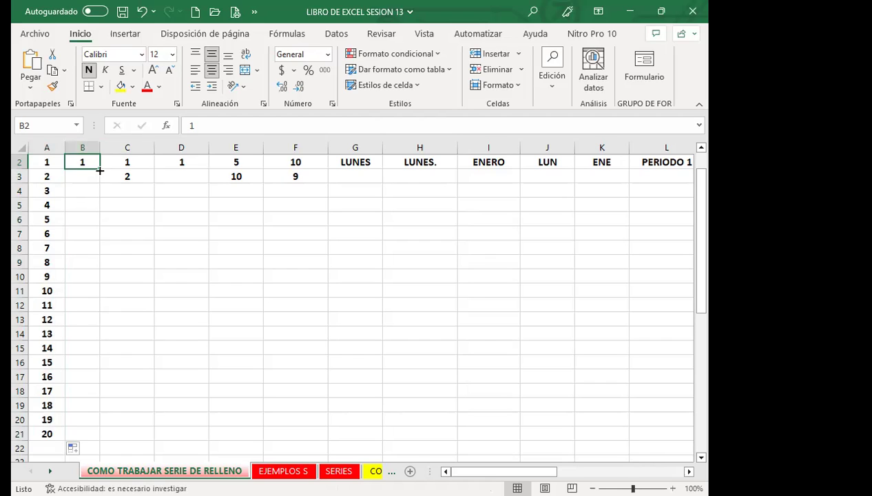
mouse_move(99, 168)
left_mouse_down()
mouse_move(88, 441)
mouse_move(173, 434)
left_mouse_up()
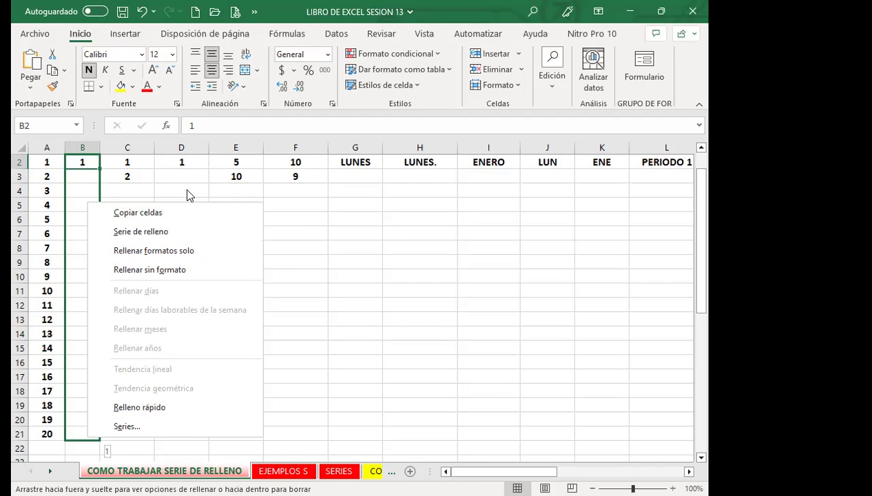
left_click(156, 239)
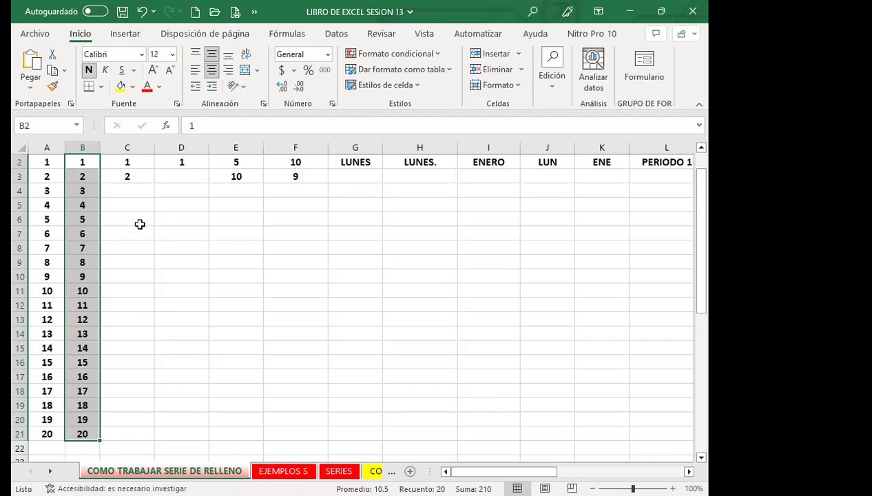
left_click(139, 200)
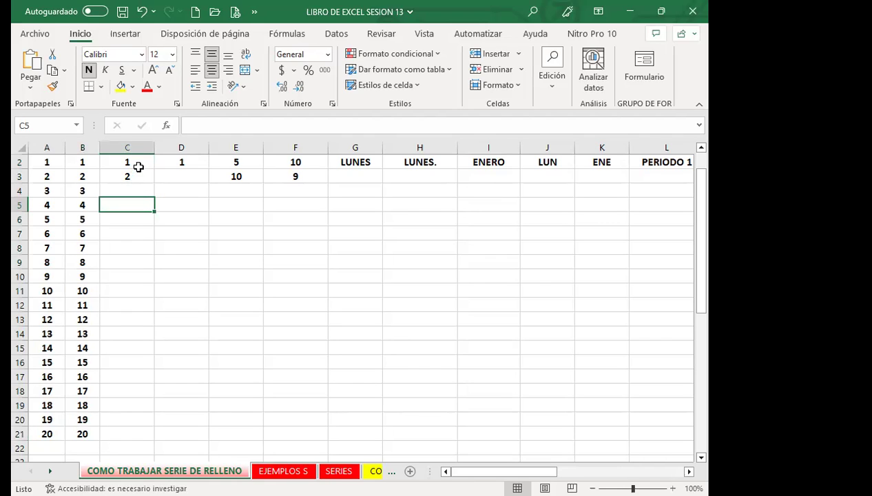
Select the 1, 2 seed in C2:C3, try filling column C to row 21, and undo both fills
left_click_drag(139, 160, 134, 172)
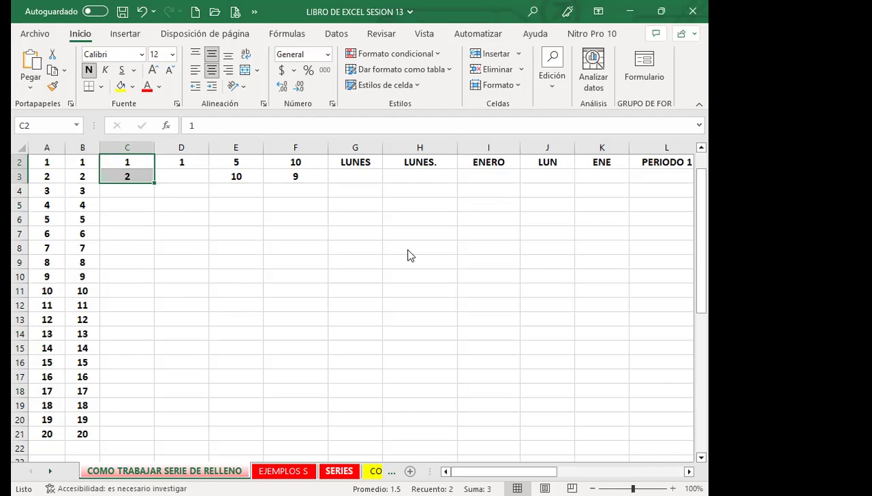
left_click_drag(140, 162, 140, 177)
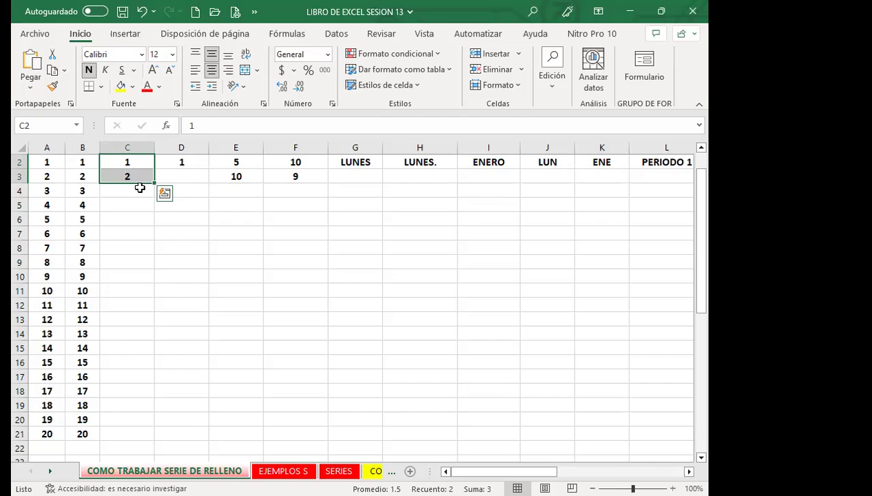
left_click(123, 218)
left_click(131, 161)
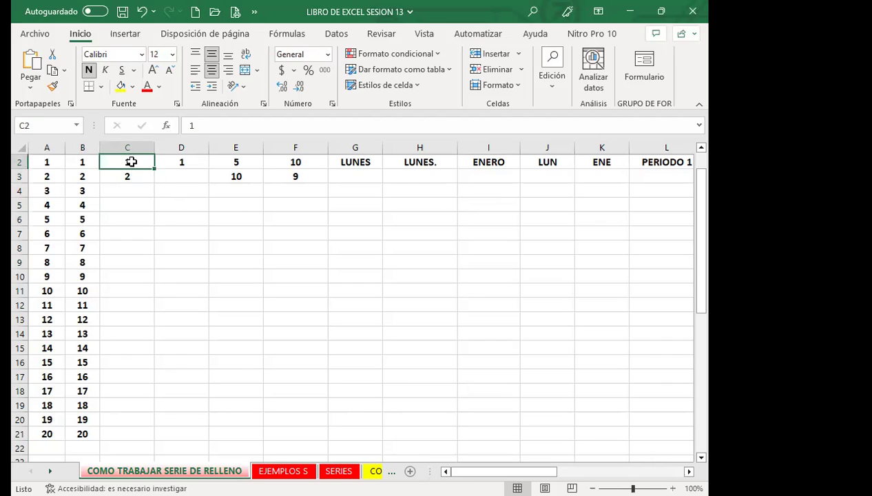
left_click_drag(130, 161, 129, 175)
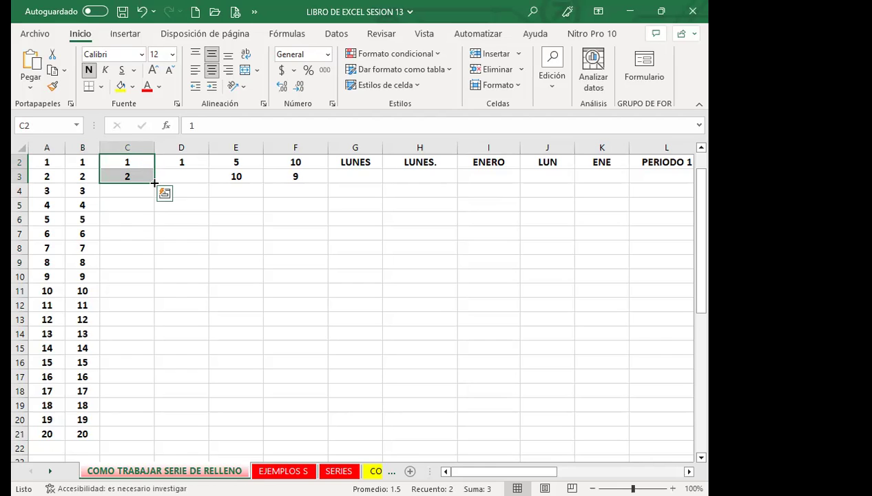
double_click(155, 181)
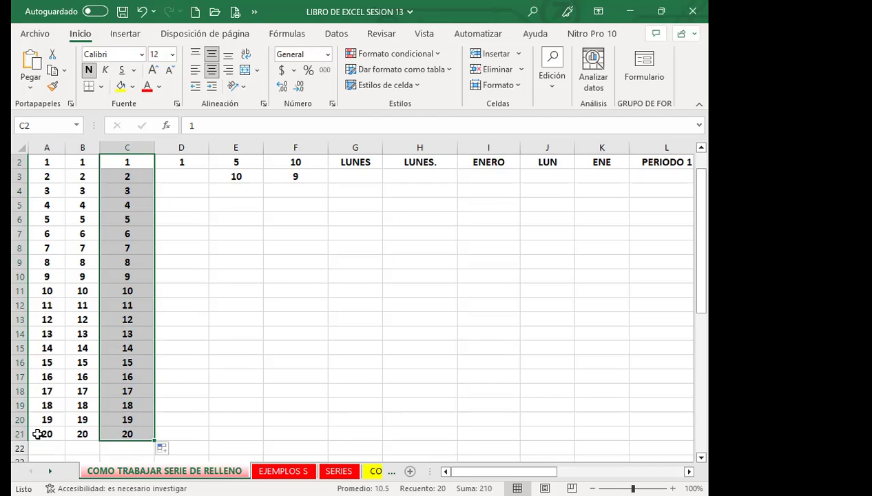
key("ctrl+z")
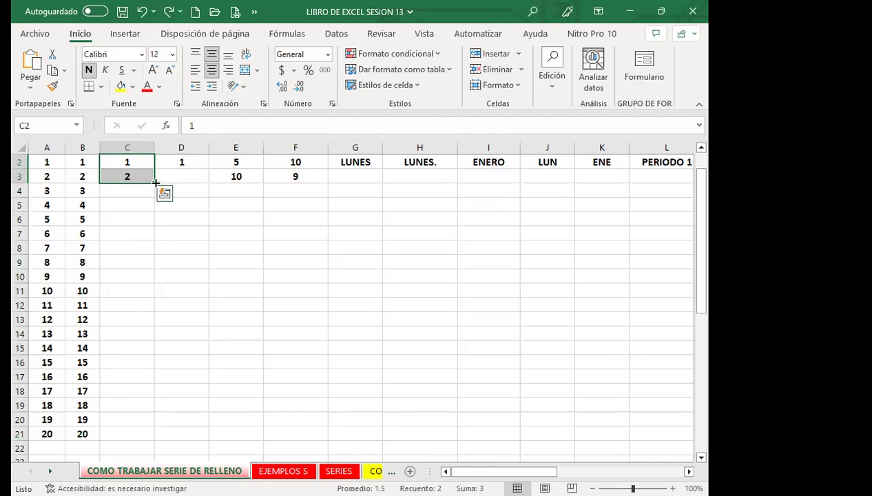
left_click_drag(155, 183, 134, 434)
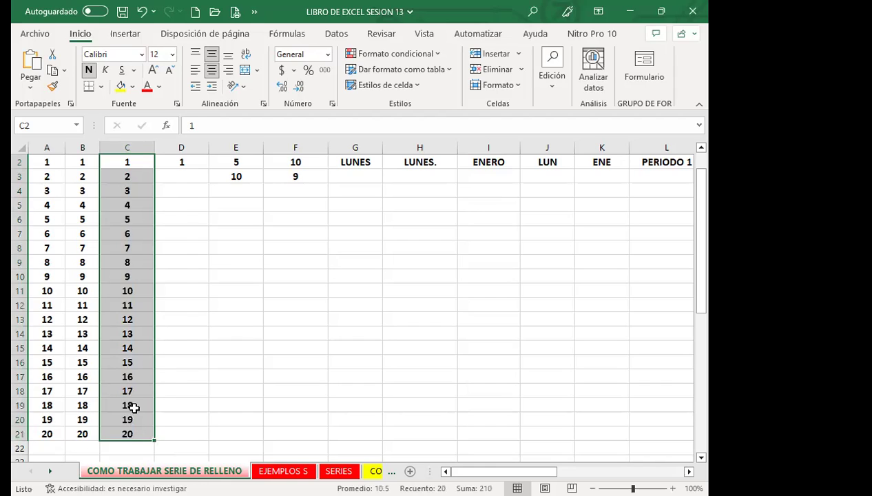
key("ctrl+z")
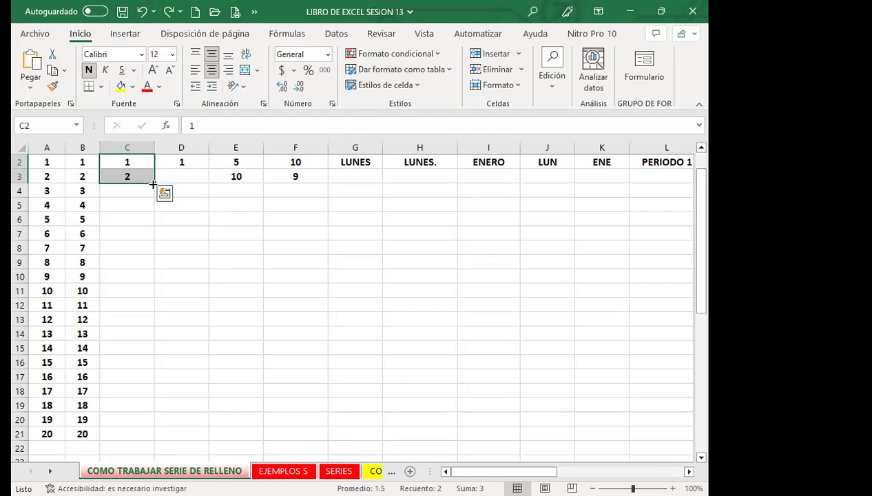
Drag the C2:C3 fill handle down to C21, extending 1, 2 into 1–20, and check 20 in C21
left_click_drag(154, 183, 154, 455)
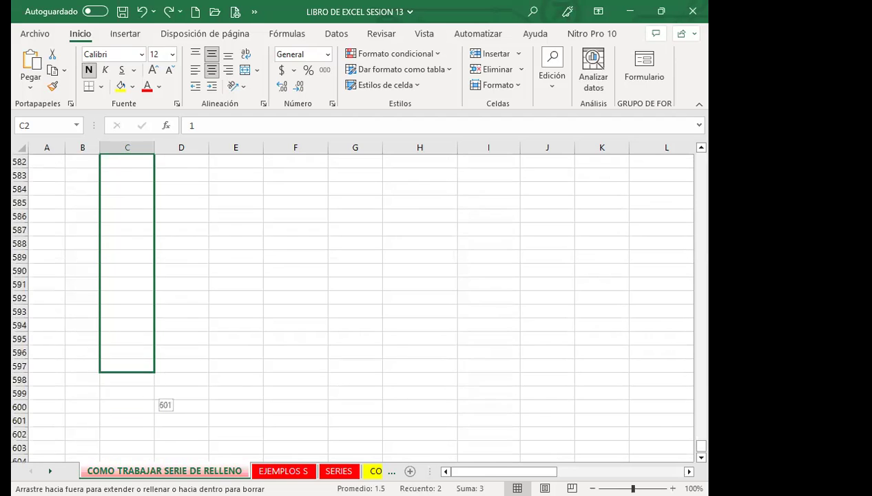
left_click_drag(138, 454, 134, 374)
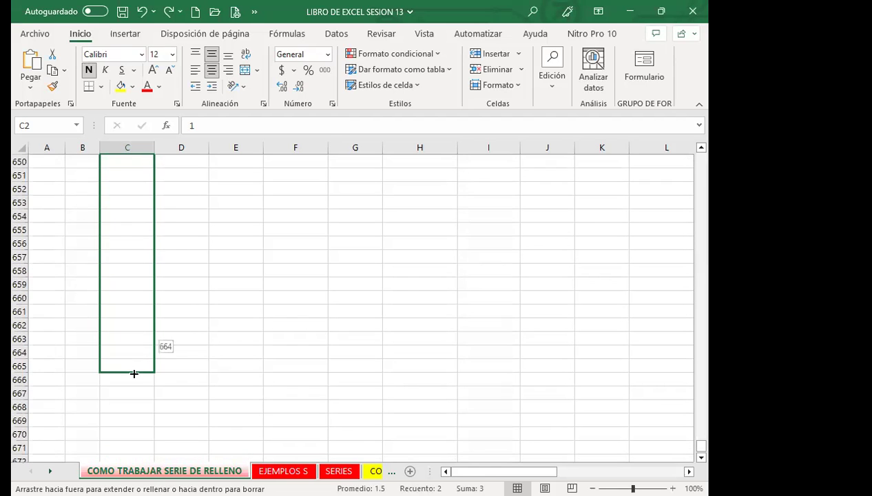
left_click_drag(134, 373, 177, 77)
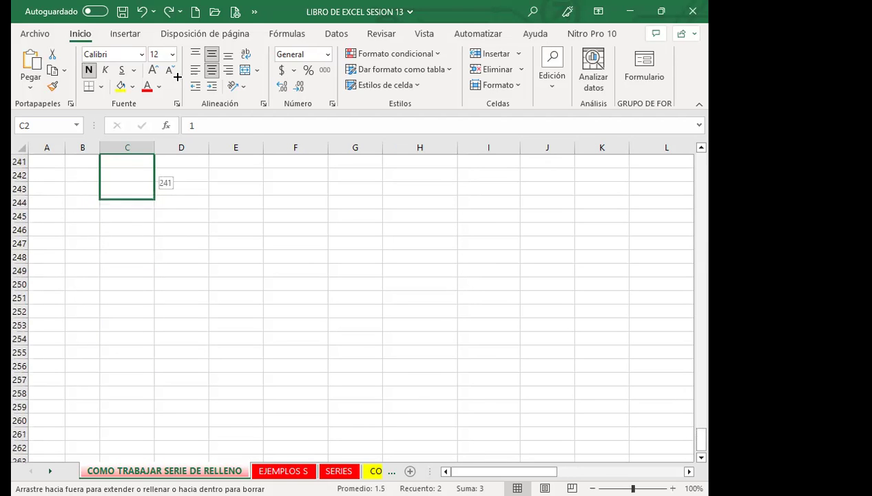
mouse_move(177, 77)
left_mouse_down()
mouse_move(157, 81)
mouse_move(131, 217)
left_mouse_up()
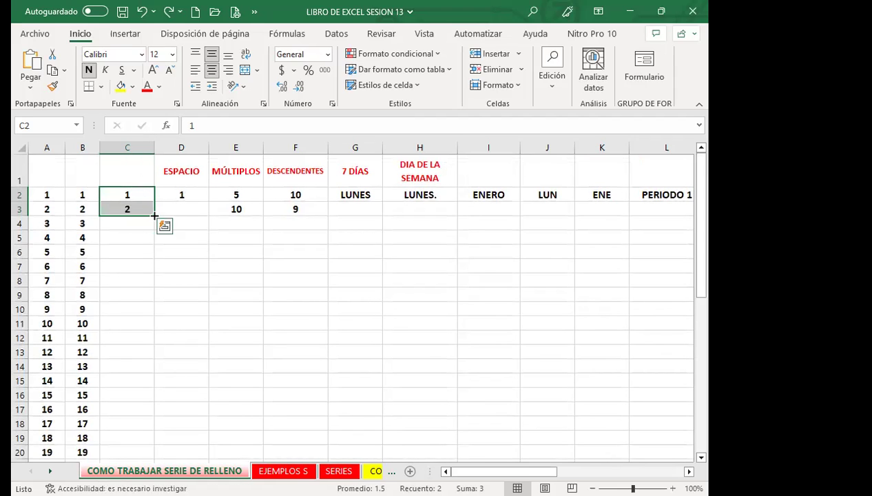
left_click_drag(155, 215, 172, 426)
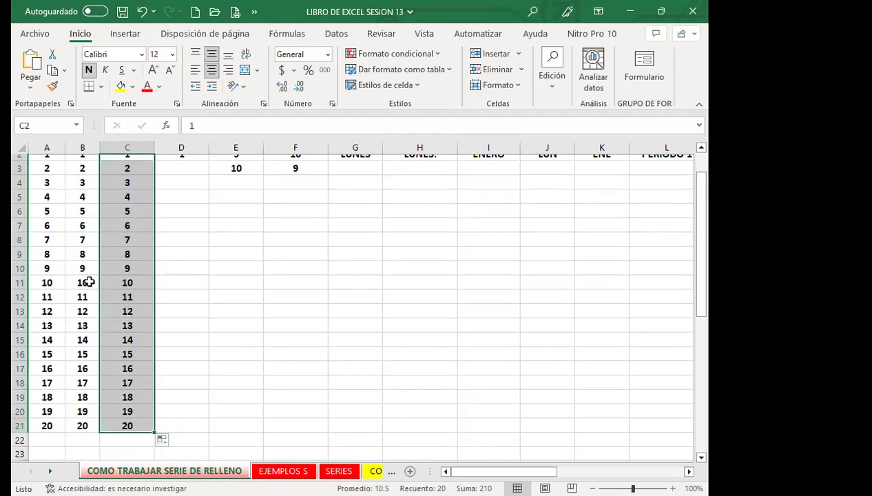
left_click(141, 425)
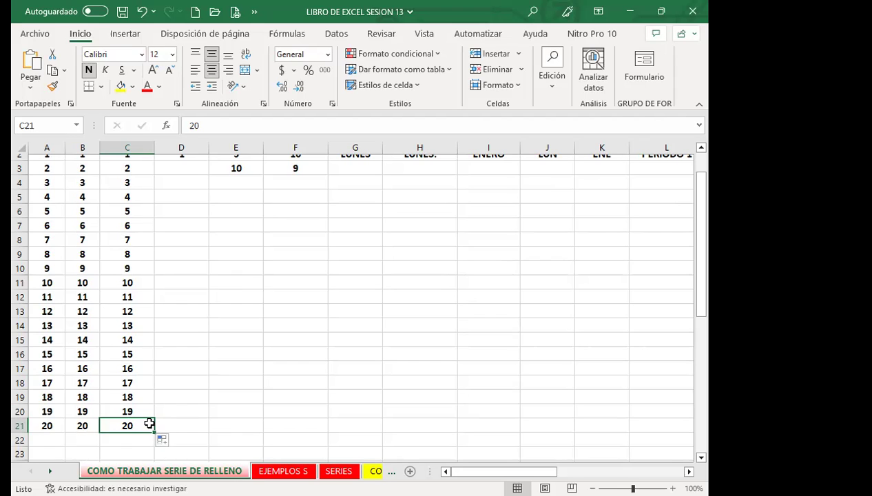
Select D2:D3, the 1 in D2 with the blank D3, as the spaced-series seed
scroll(146, 385, "up", 1)
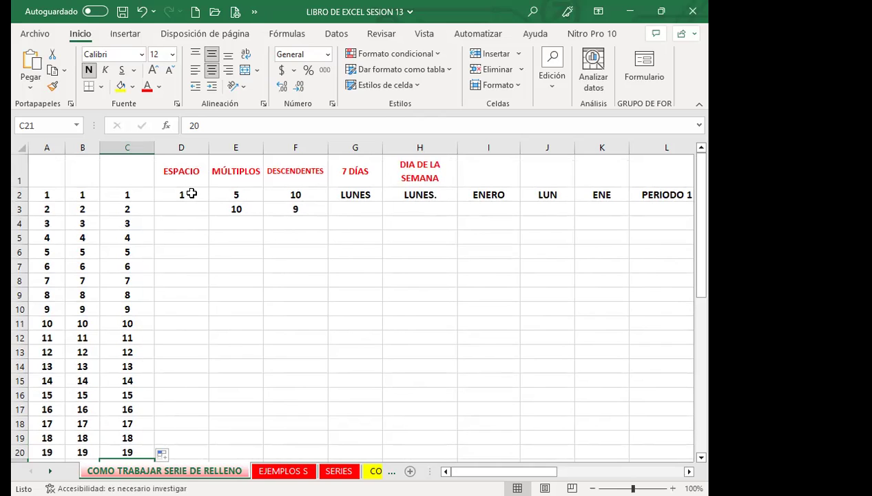
left_click_drag(192, 195, 192, 204)
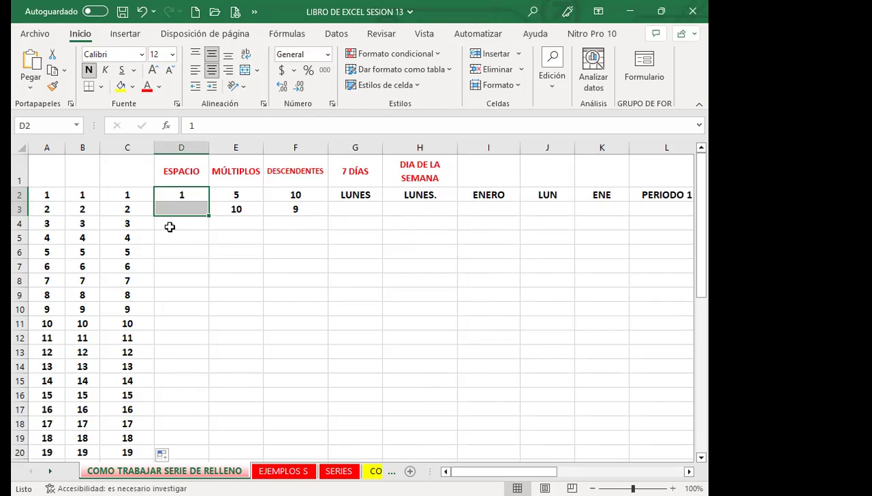
left_click(170, 227)
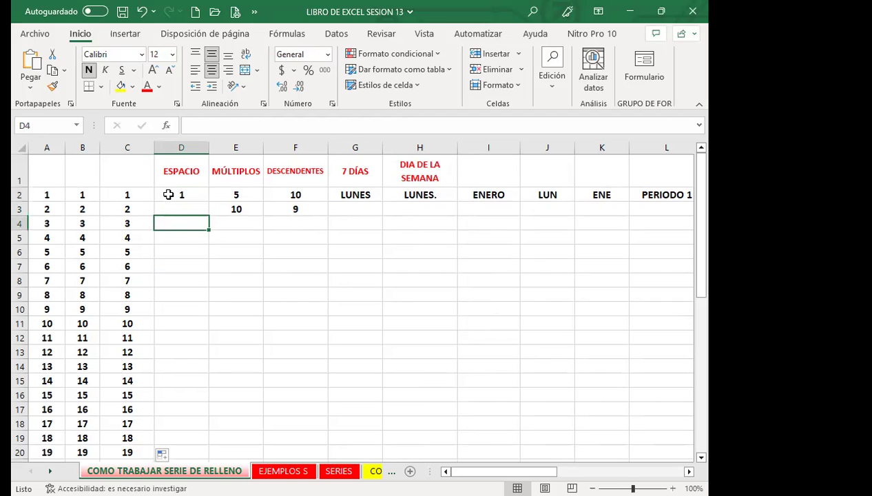
left_click(166, 194)
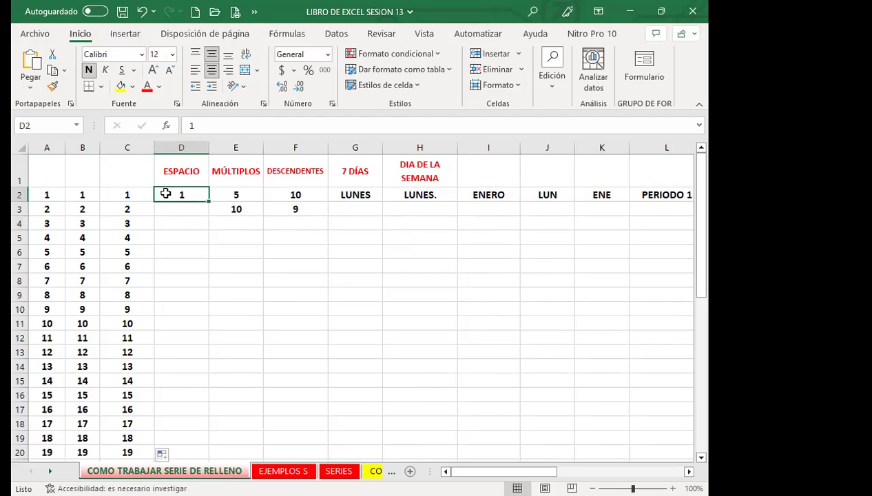
left_click_drag(165, 193, 166, 209)
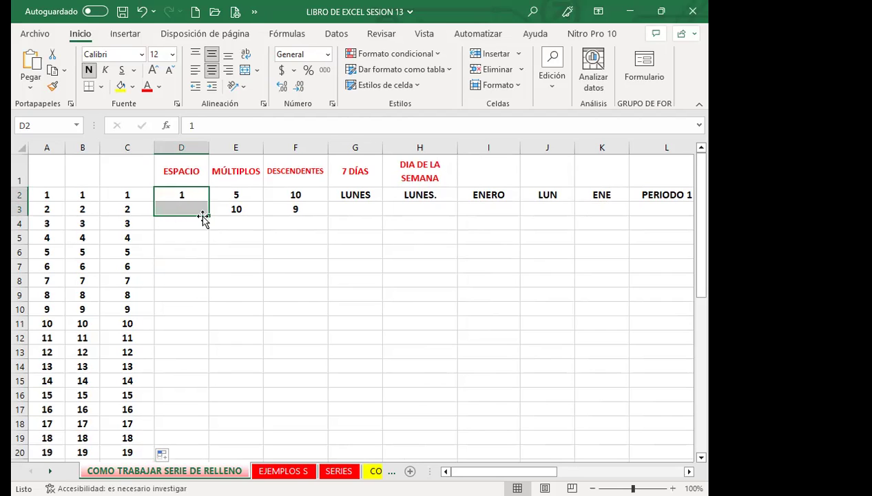
Fill the D2:D3 pattern down to D21 as a Serie de relleno
left_click_drag(208, 214, 204, 265)
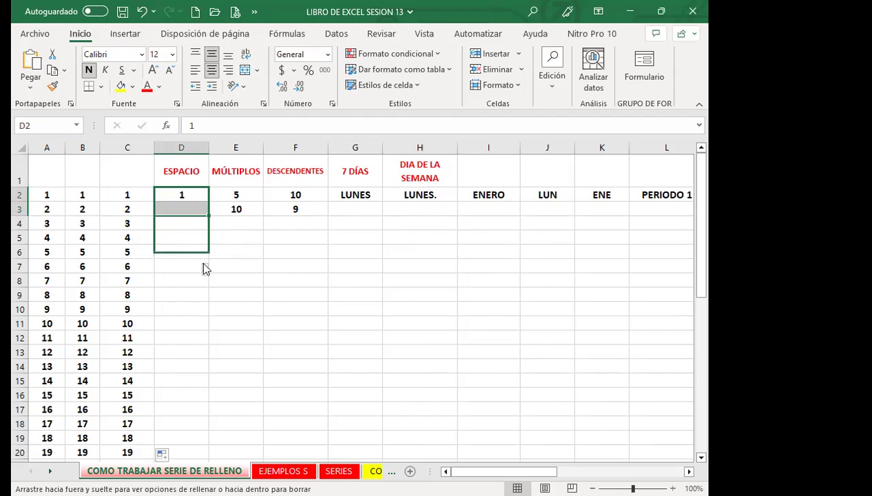
mouse_move(192, 383)
left_mouse_down()
mouse_move(186, 451)
mouse_move(184, 431)
mouse_move(179, 441)
left_mouse_up()
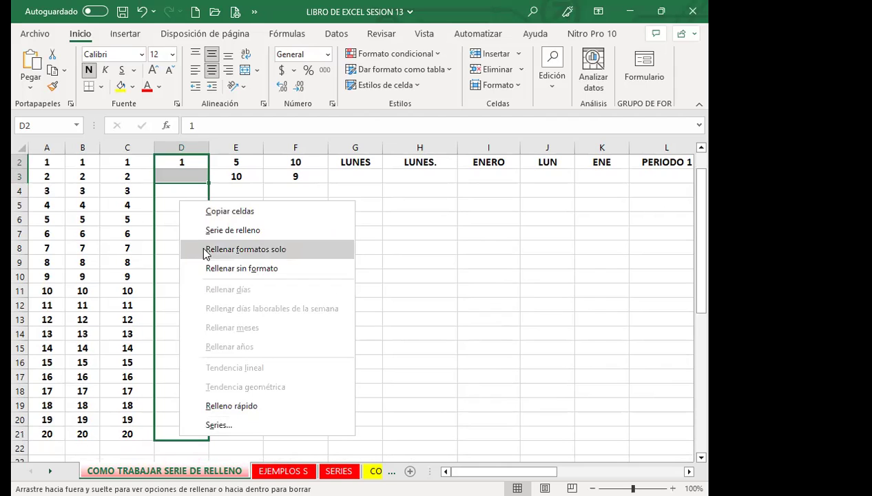
left_click(227, 234)
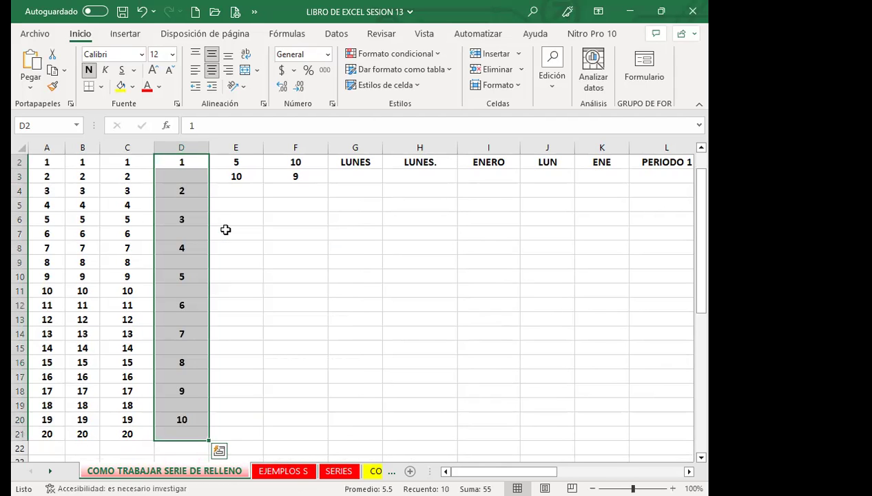
Check the spaced series: 2 in D4, 10 in D20, and D3 left empty
scroll(181, 231, "up", 1)
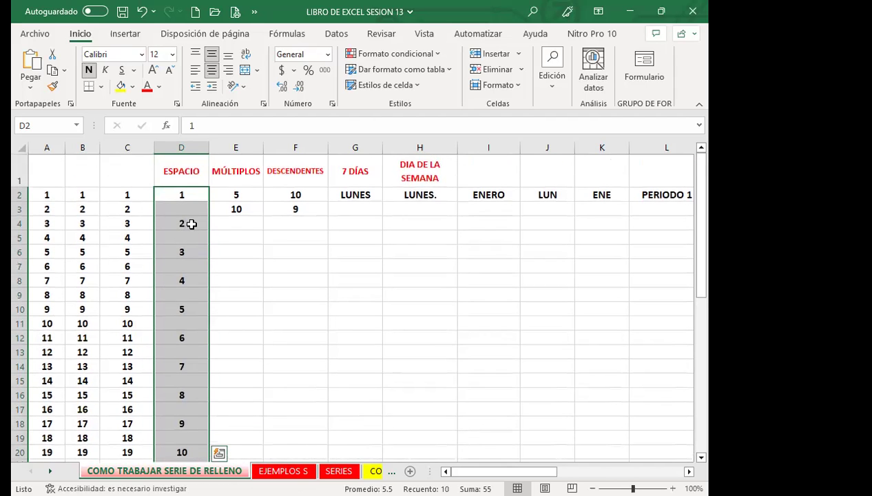
left_click(191, 223)
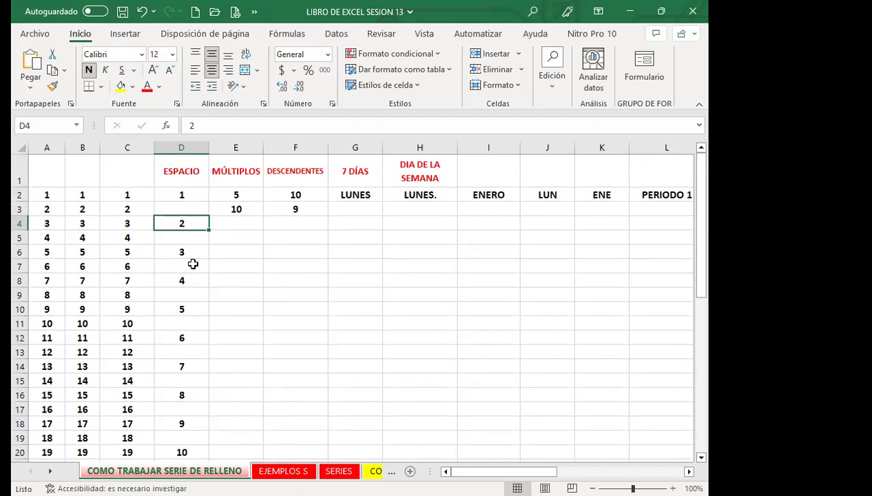
scroll(189, 444, "down", 1)
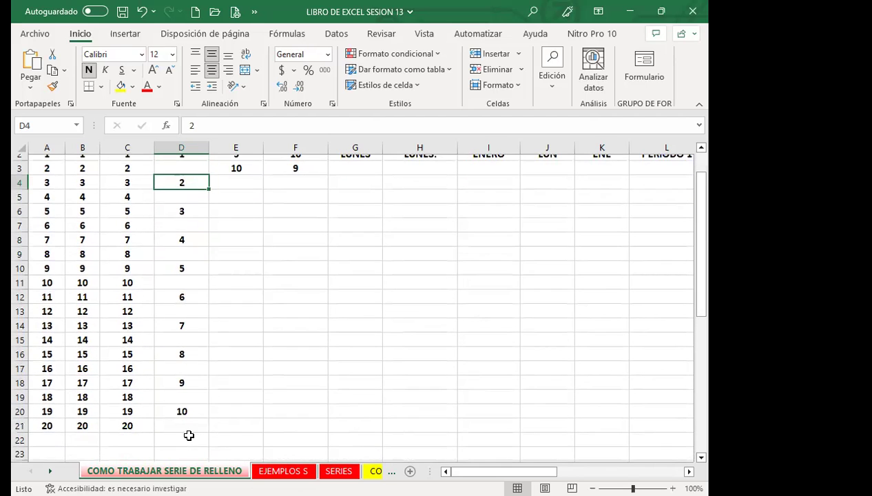
left_click(197, 413)
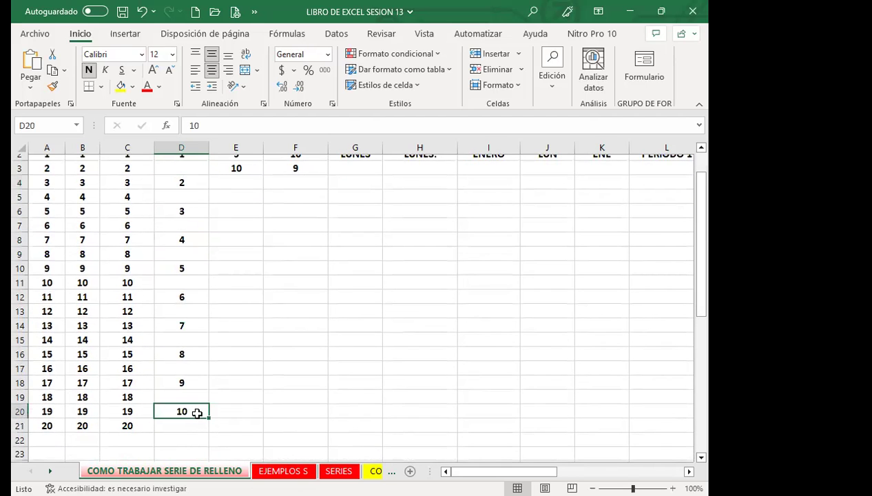
scroll(193, 400, "up", 1)
left_click(191, 209)
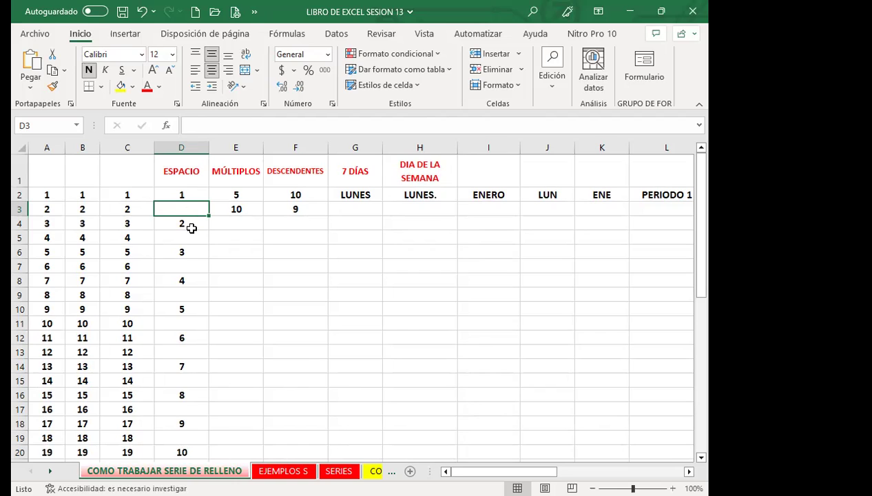
left_click(191, 237)
left_click(193, 207)
scroll(177, 427, "down", 1)
left_click(180, 414)
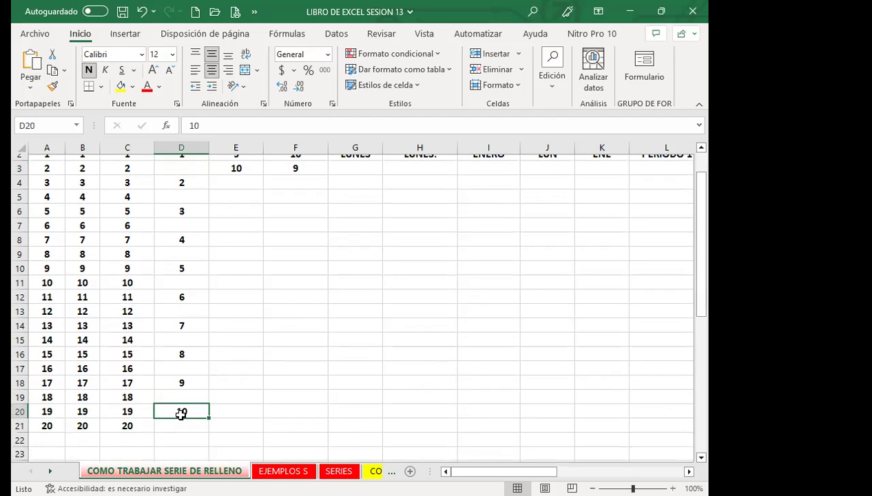
scroll(231, 321, "up", 1)
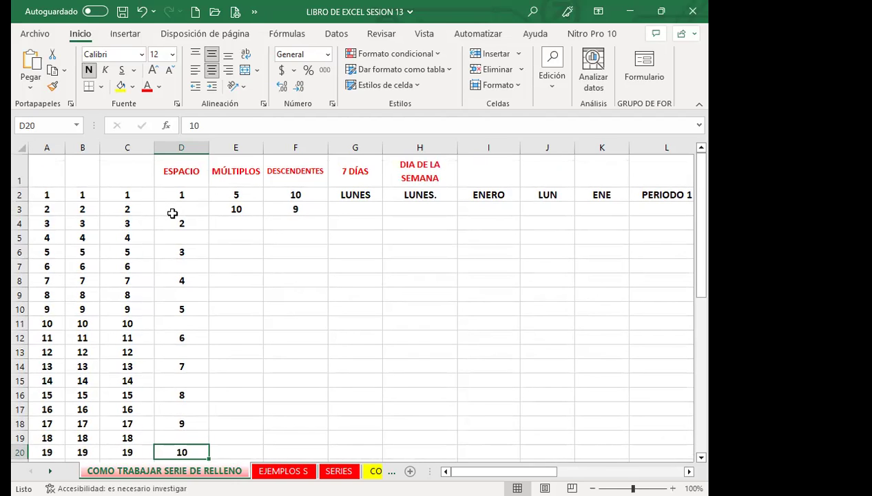
Select 5 and 10 in E2:E3, auto-fill column E, and confirm 100 in E21
left_click(250, 193)
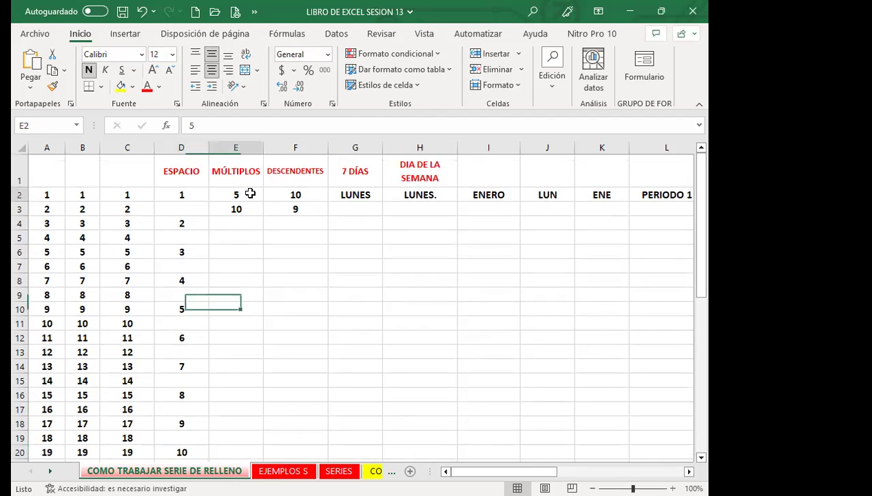
left_click_drag(250, 194, 249, 208)
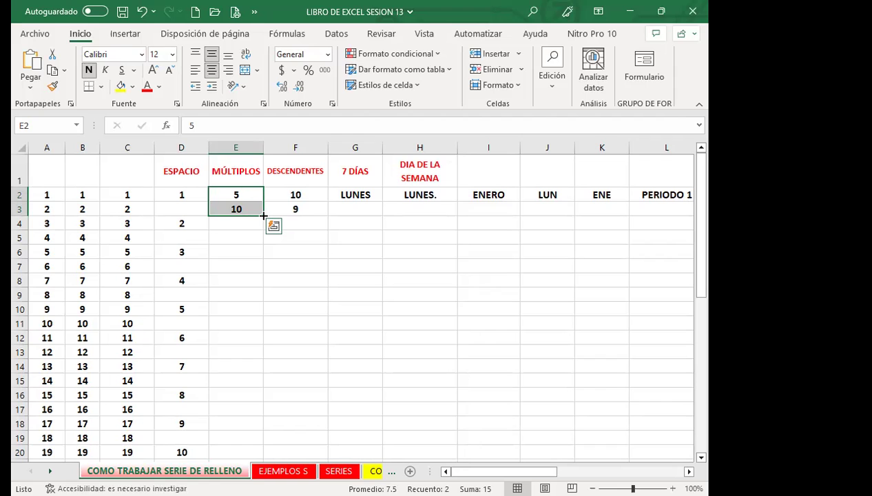
double_click(263, 216)
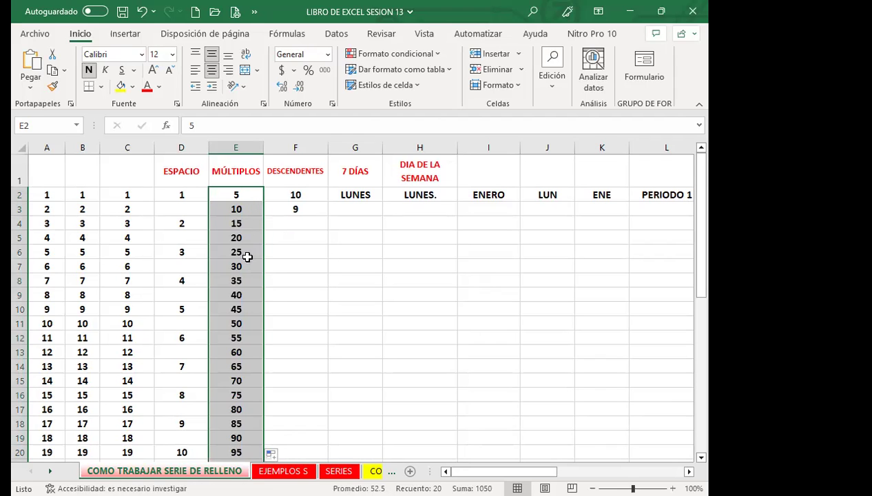
scroll(239, 308, "down", 2)
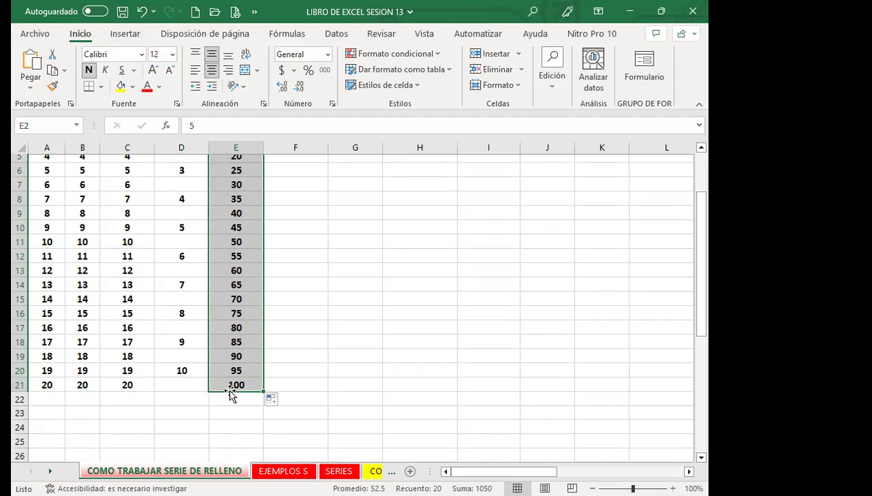
scroll(242, 337, "up", 2)
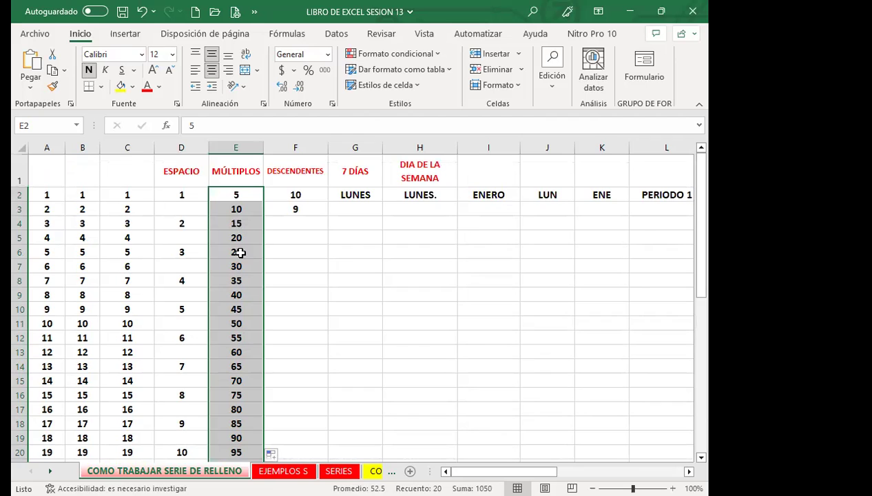
scroll(238, 344, "down", 2)
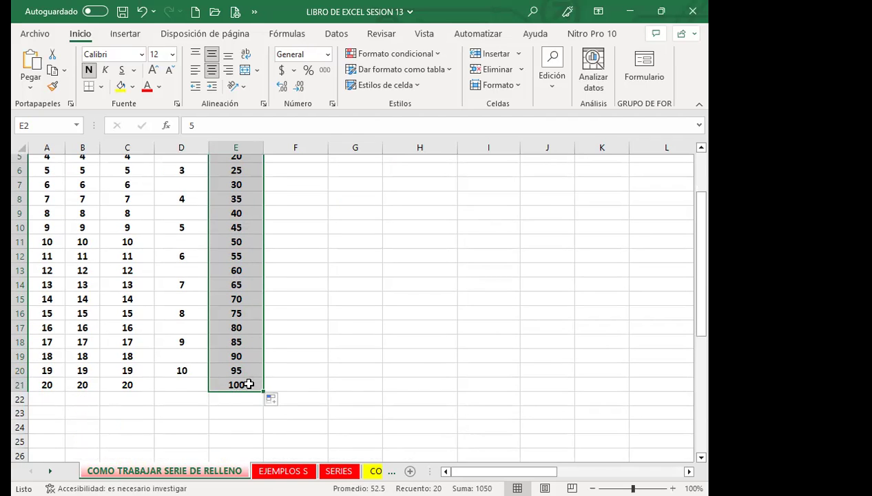
left_click(248, 384)
scroll(247, 382, "up", 2)
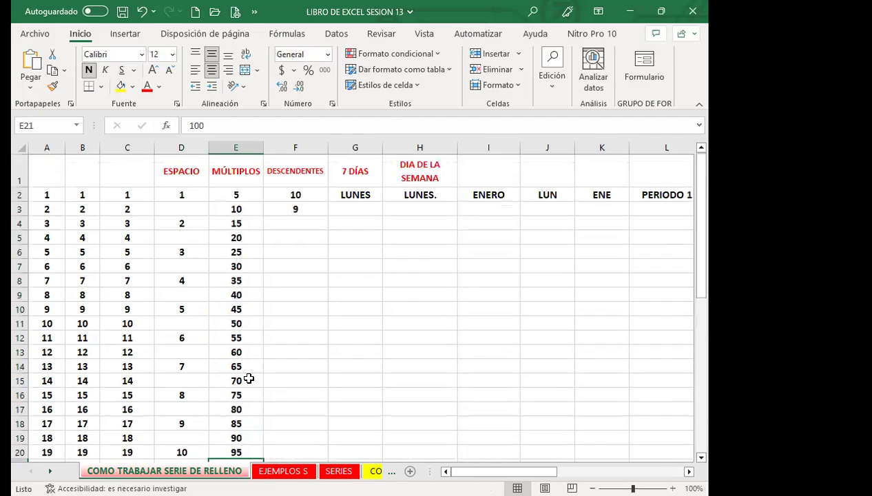
Select 10 and 9 in F2:F3 and auto-fill the descending series down column F
left_click(310, 196)
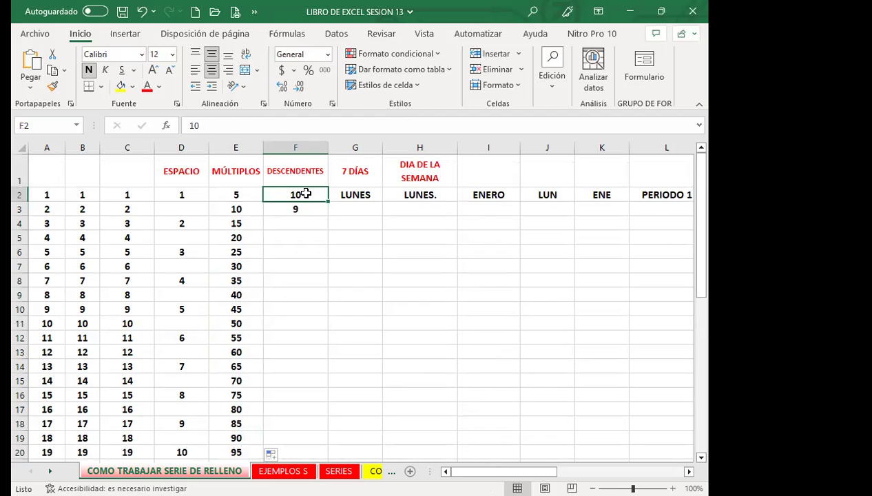
left_click_drag(306, 194, 307, 208)
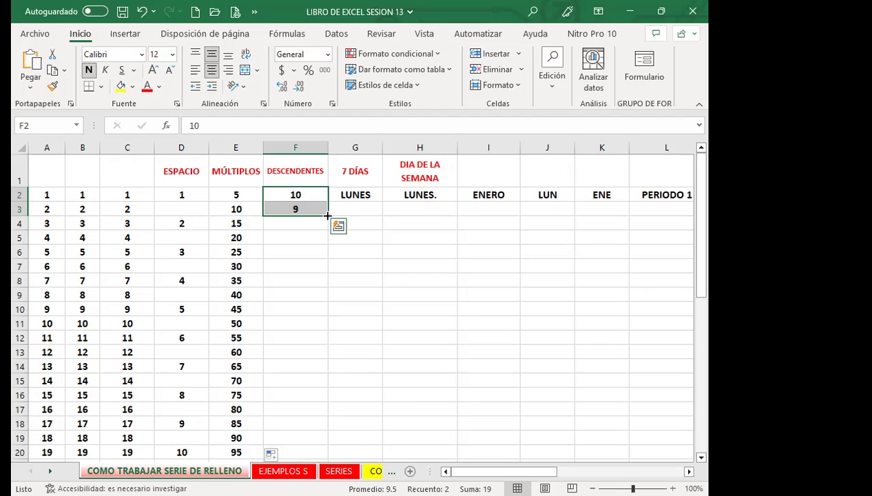
left_click_drag(328, 214, 328, 214)
double_click(327, 215)
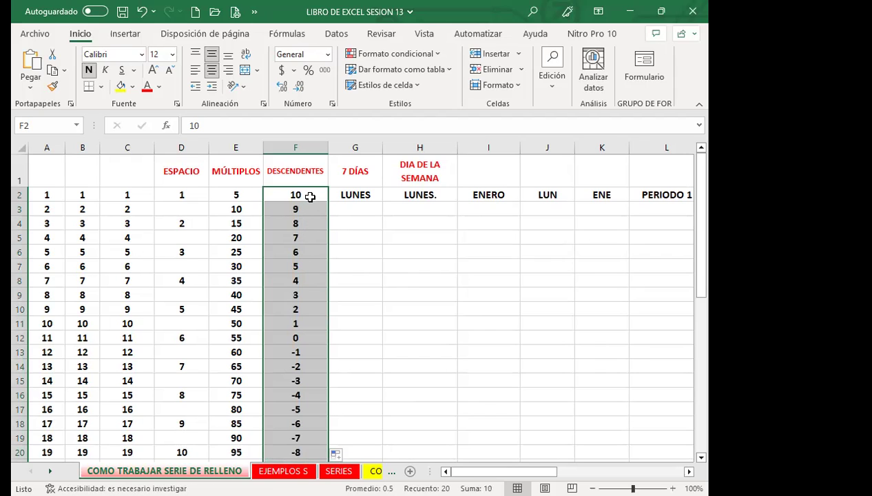
left_click(308, 195)
Check the countdown reaches 0 in F12 and ends at -9 in F21
left_click(312, 338)
scroll(321, 336, "down", 2)
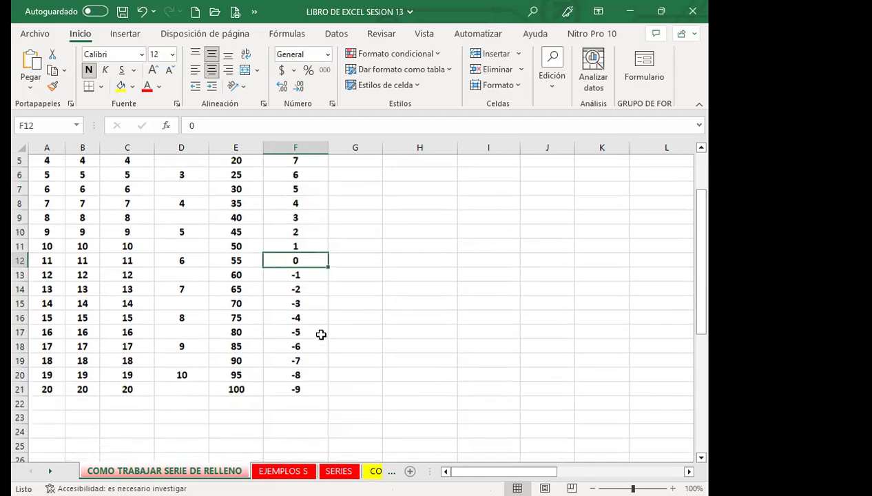
left_click(306, 385)
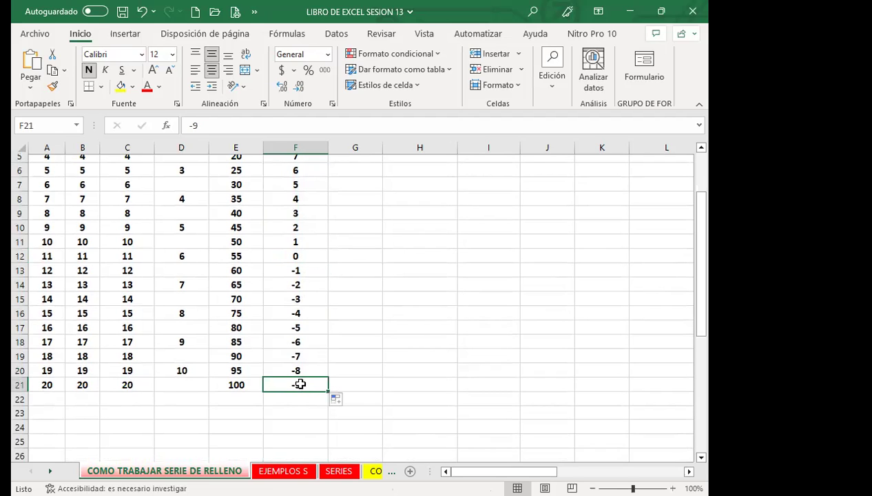
left_click(21, 384)
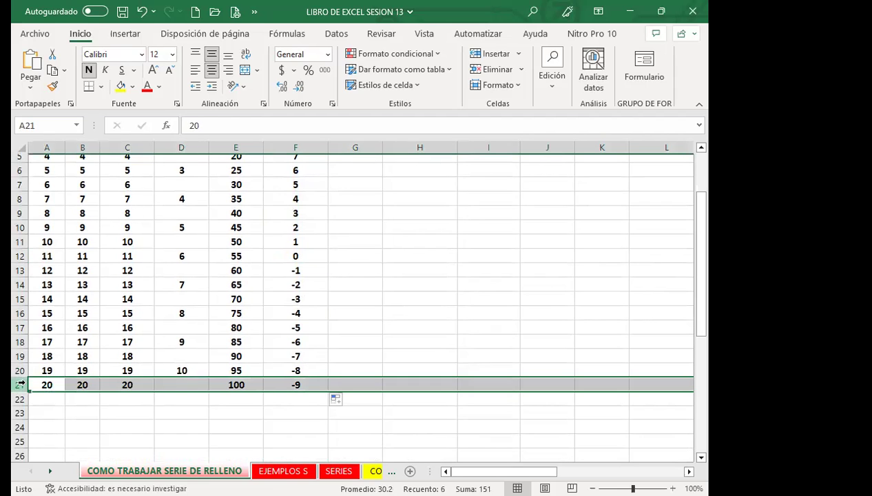
left_click(318, 385)
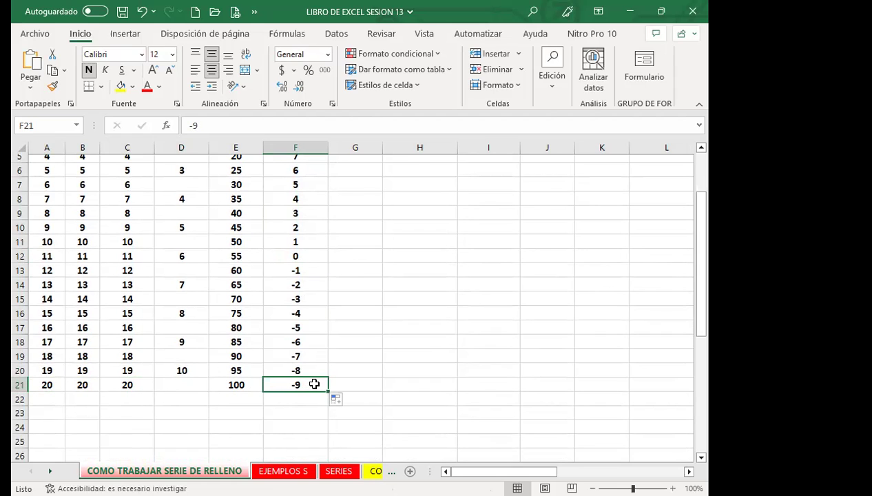
scroll(311, 380, "up", 2)
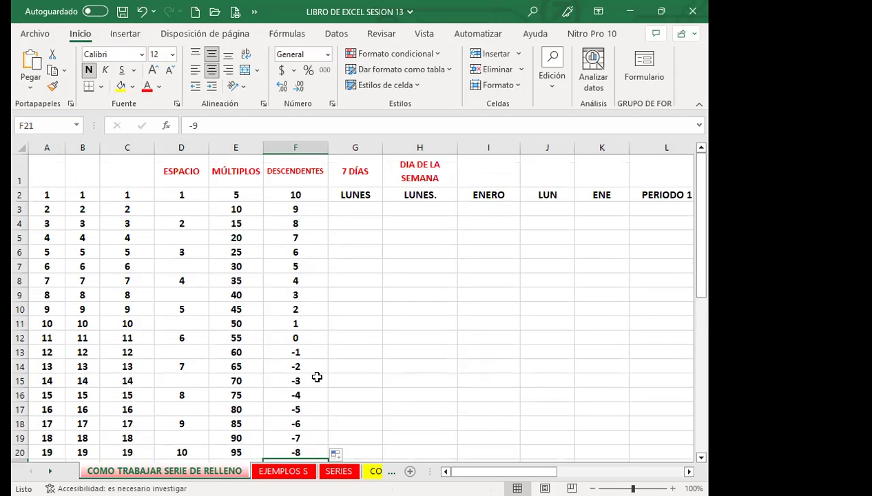
Auto-fill weekday names down column G from LUNES in G2 to SÁBADO in G21
left_click(370, 195)
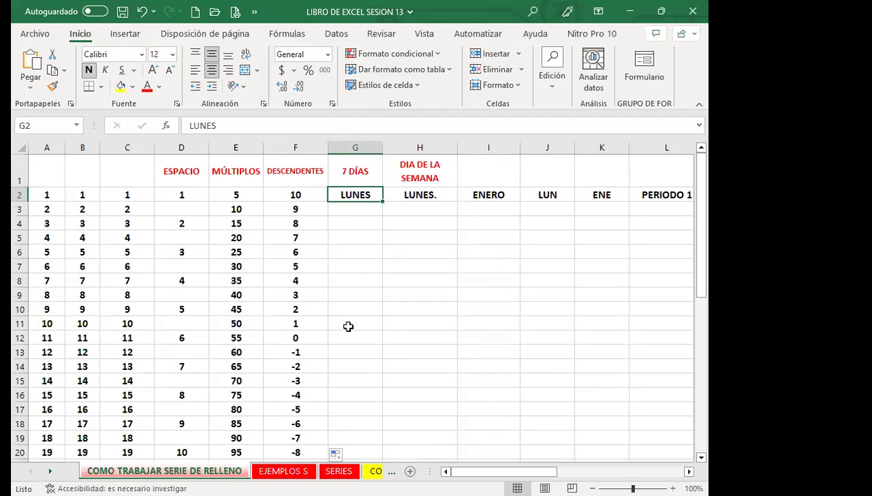
double_click(384, 199)
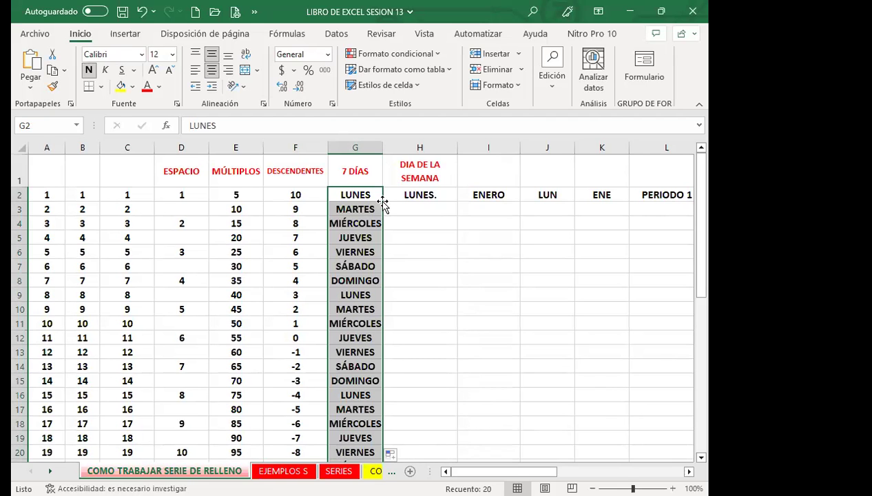
scroll(361, 296, "down", 1)
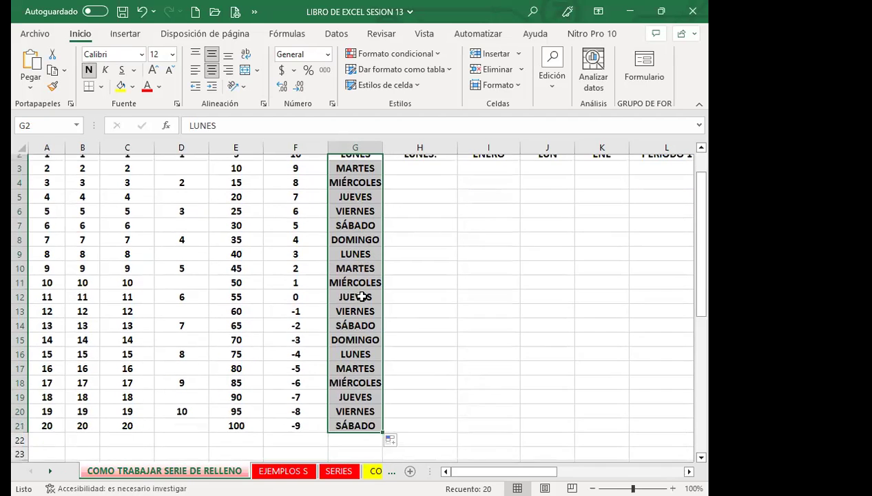
scroll(362, 282, "up", 1)
Give G2:G8, LUNES through DOMINGO, a yellow fill
left_click(360, 200)
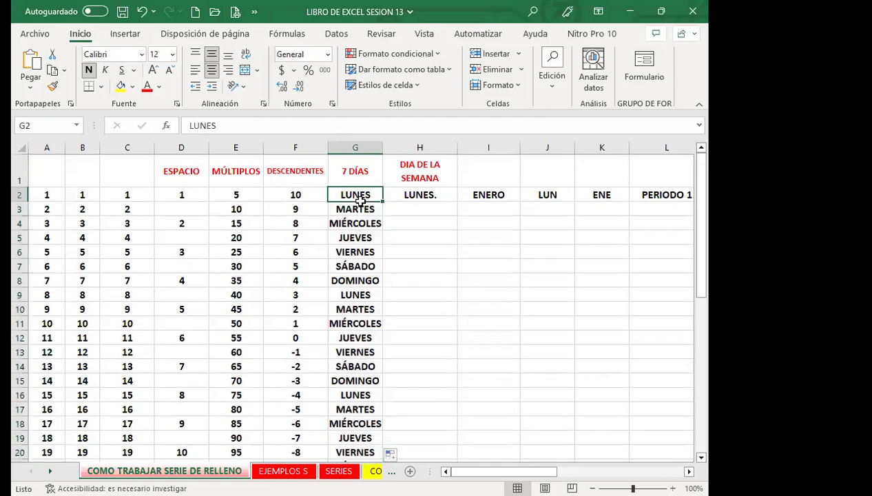
left_click_drag(359, 200, 352, 278)
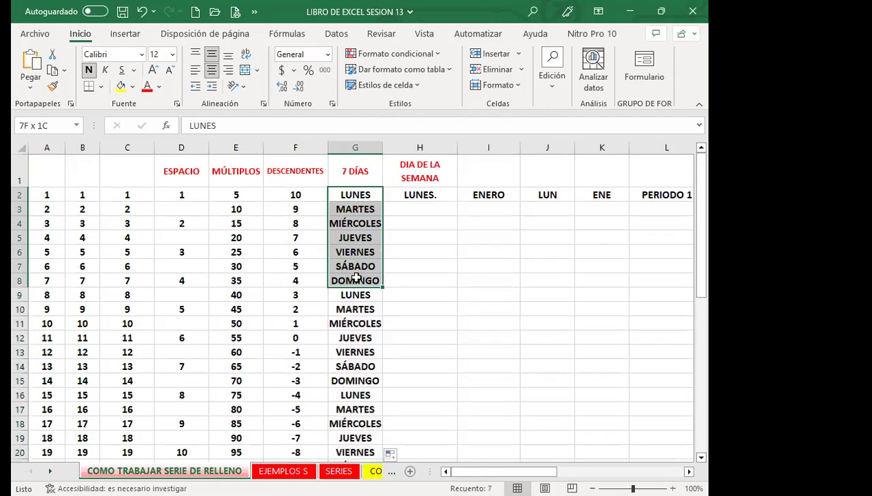
left_click(122, 86)
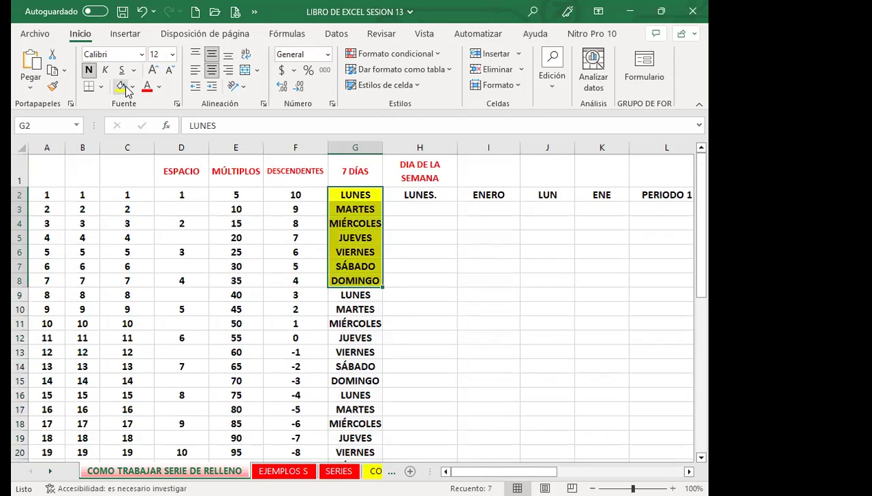
left_click(350, 310)
left_click(431, 196)
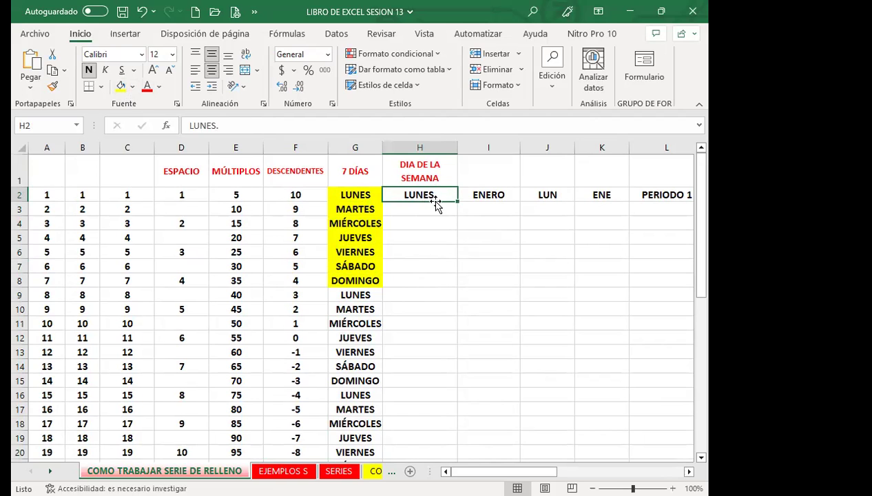
Fill H2:H21 from LUNES. with 'Rellenar días laborables de la semana', then select H2:H6
left_click_drag(456, 201, 460, 228)
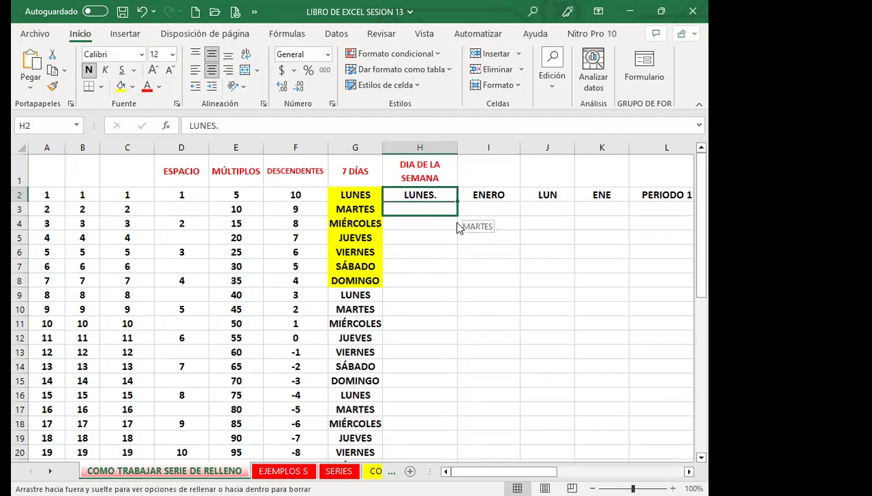
mouse_move(454, 310)
left_mouse_down()
mouse_move(446, 472)
mouse_move(405, 434)
left_mouse_up()
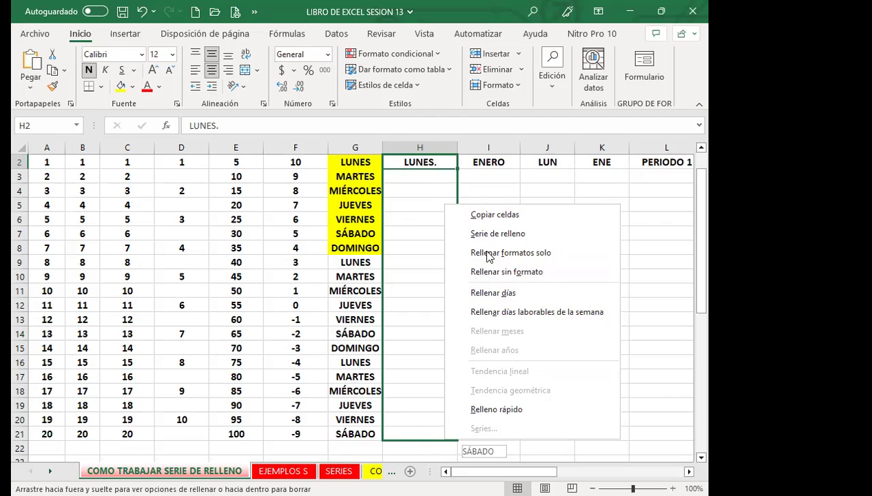
left_click(549, 317)
left_click_drag(415, 164, 420, 219)
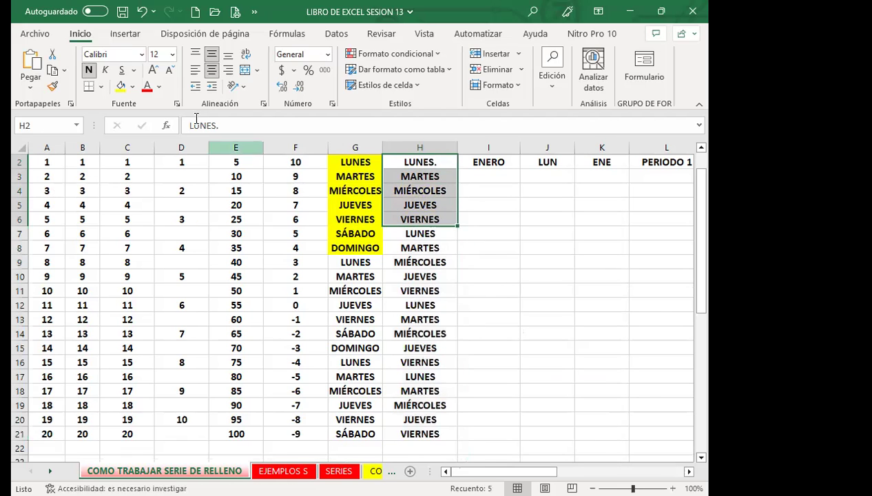
Fill H2:H6 (LUNES. to VIERNES) yellow, then review H7:H11, H9, H11, G8, H2 and I2
left_click(120, 86)
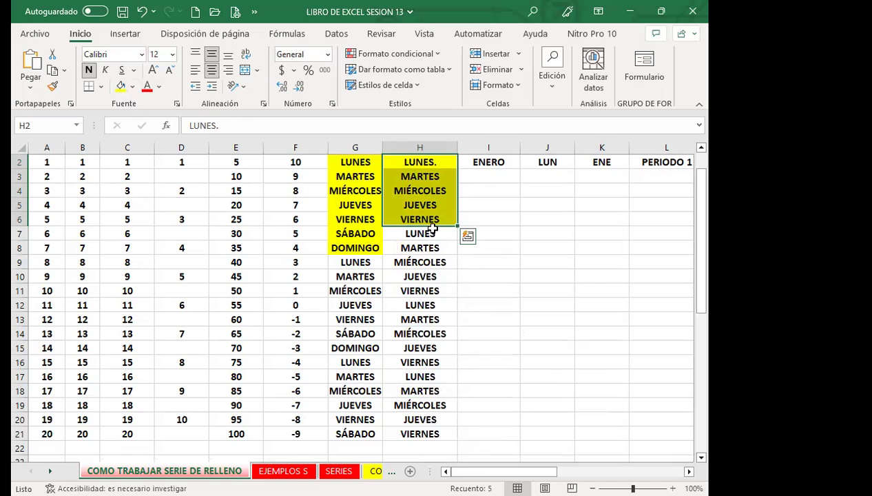
left_click_drag(428, 233, 421, 289)
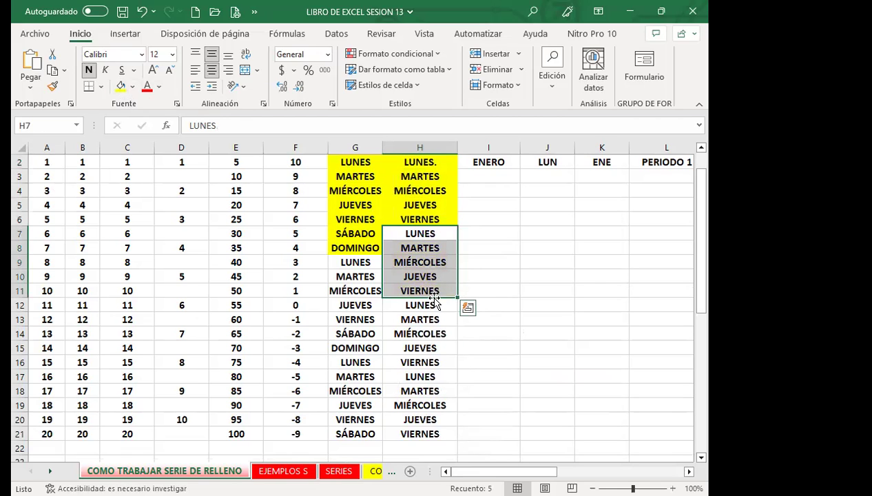
left_click(399, 265)
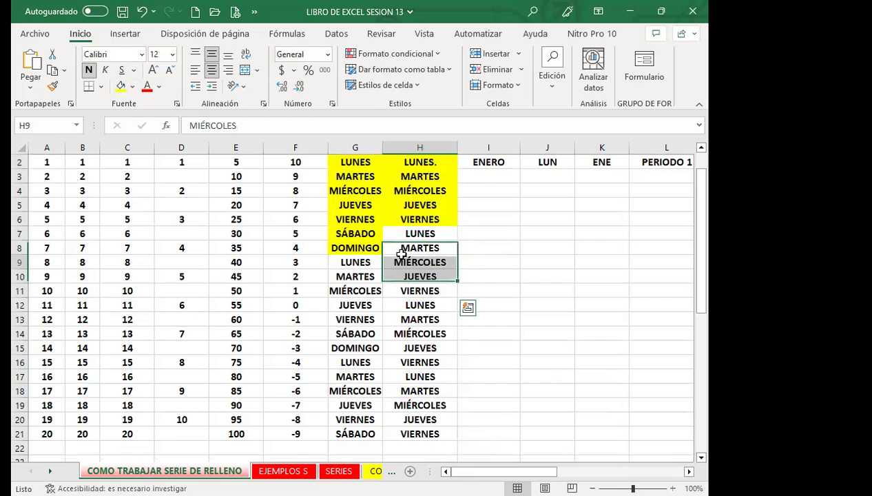
left_click(407, 290)
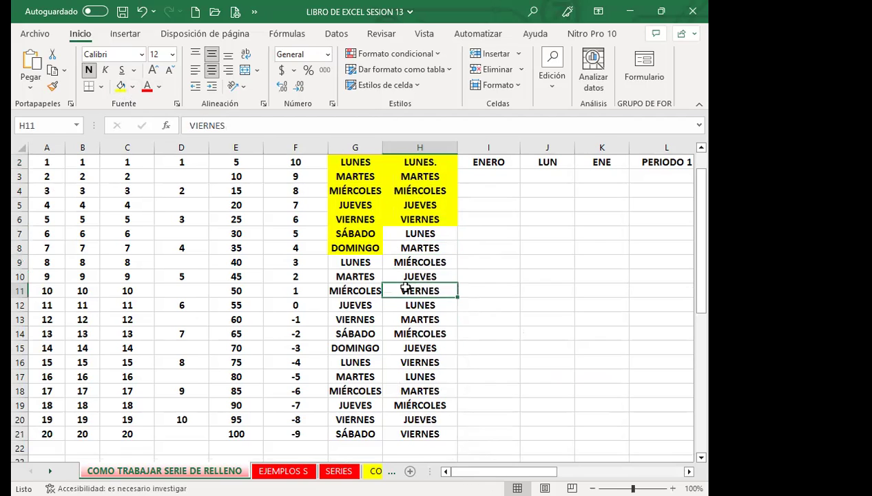
left_click(355, 252)
left_click(411, 162)
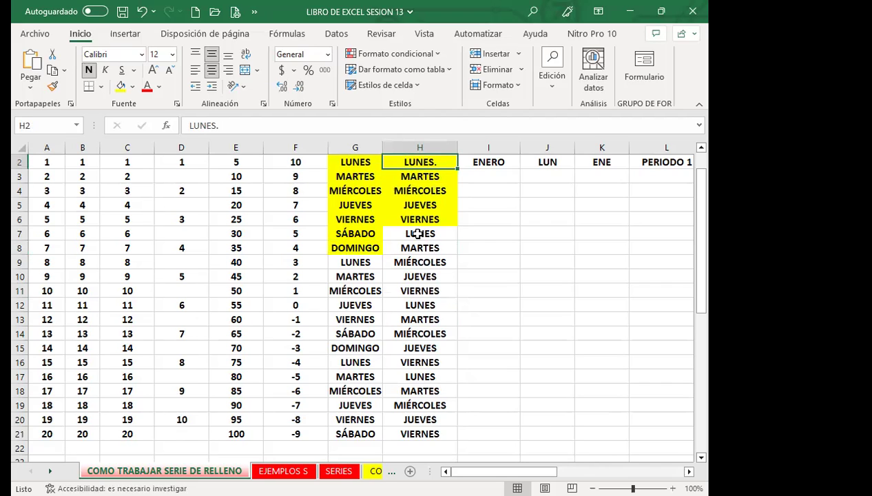
left_click(486, 163)
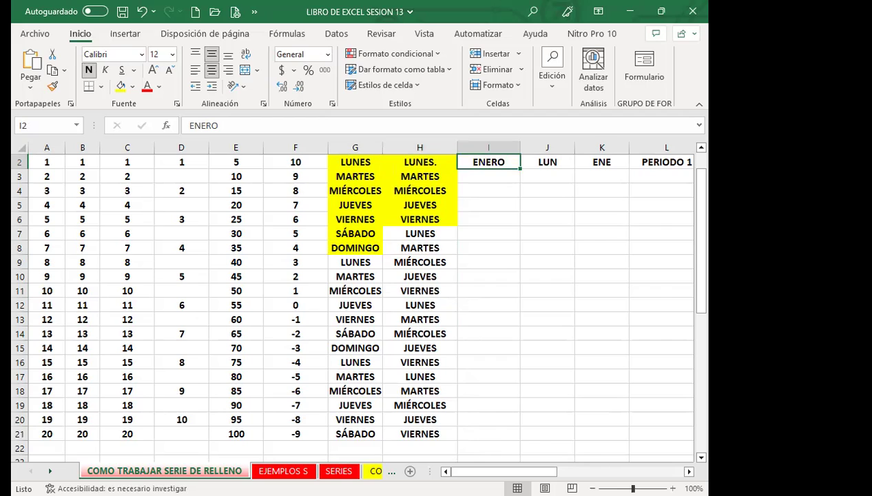
Delete the workday names in H3:H21, then undo the deletion
left_click(488, 333)
mouse_move(424, 192)
left_mouse_down()
mouse_move(434, 177)
mouse_move(432, 432)
left_mouse_up()
key("Delete")
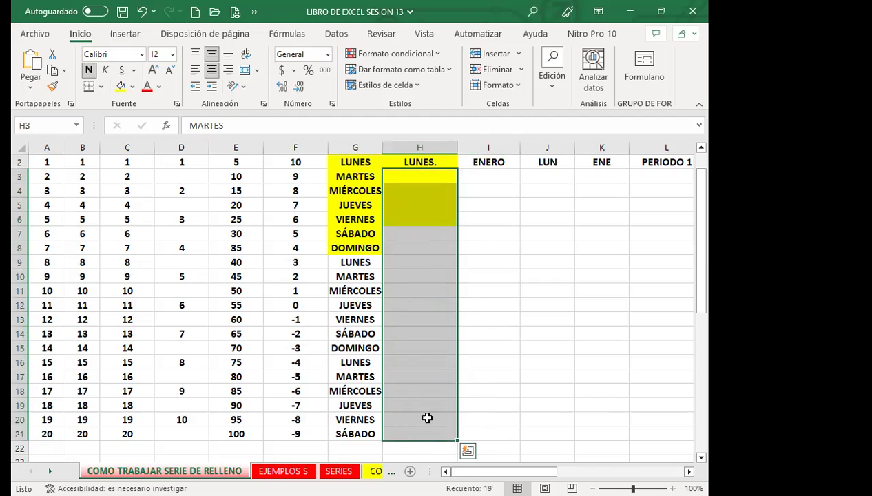
key("ctrl+z")
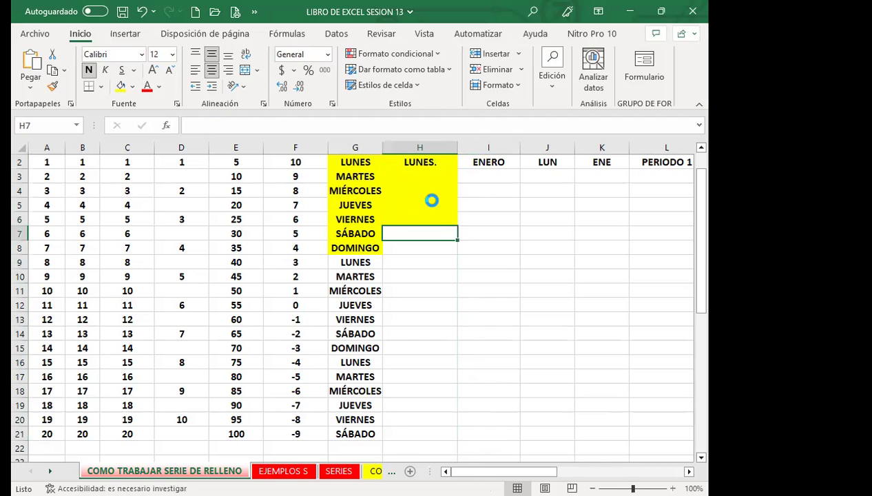
Delete H3:H21 again so only LUNES. remains in H2
left_click(447, 221)
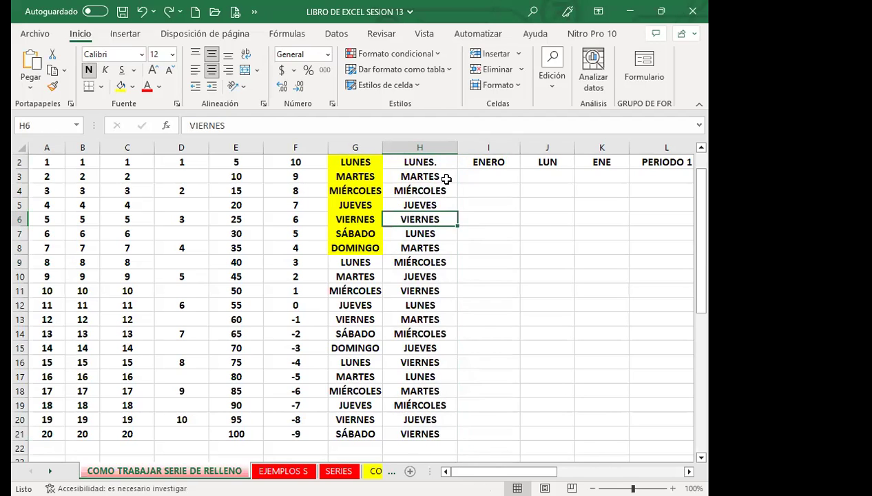
left_click_drag(444, 178, 422, 436)
key("Delete")
scroll(446, 311, "up", 1)
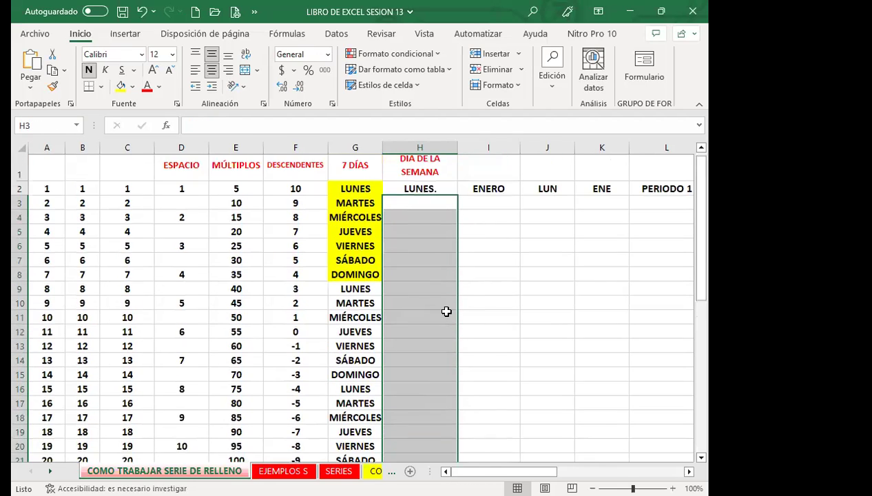
left_click(436, 265)
left_click(413, 194)
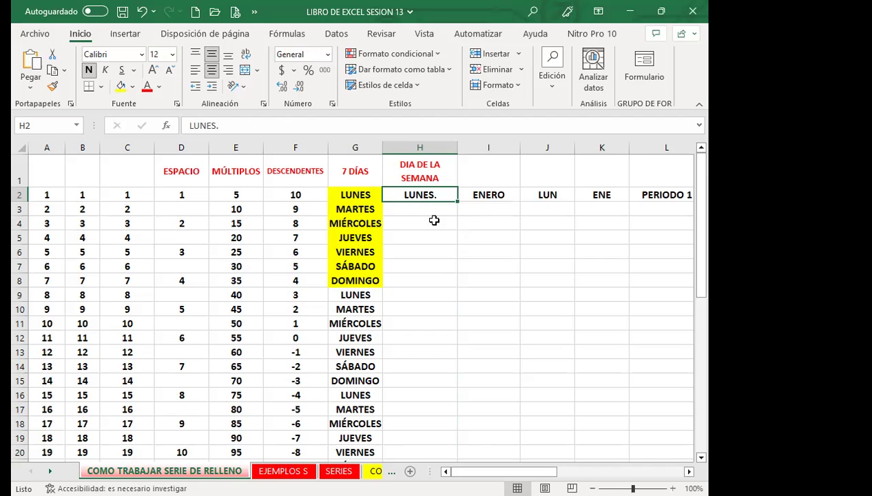
Extend LUNES. down column H to row 21 as a weekdays-only series and shade H2:H6 yellow
left_click(423, 208)
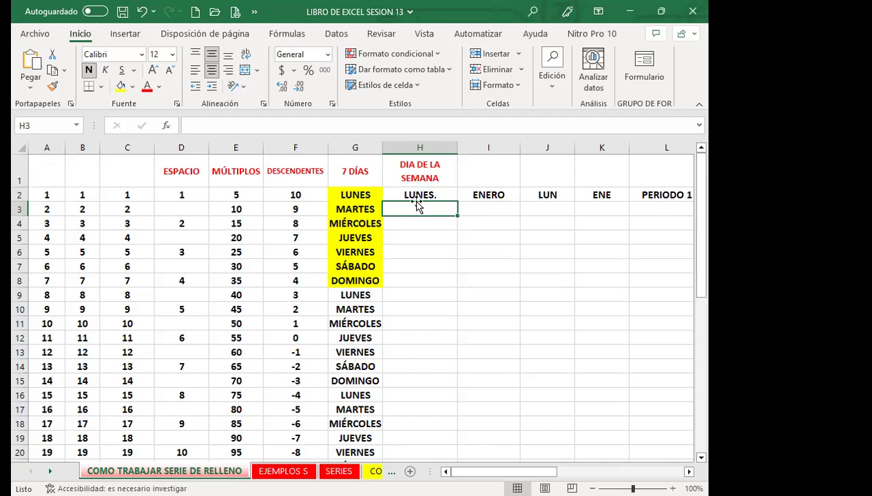
left_click(400, 194)
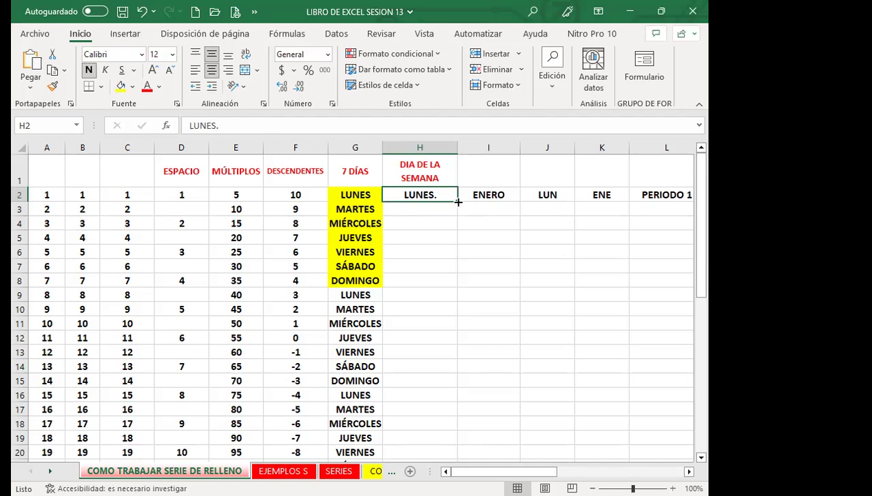
mouse_move(458, 202)
left_mouse_down()
mouse_move(454, 332)
mouse_move(435, 441)
left_mouse_up()
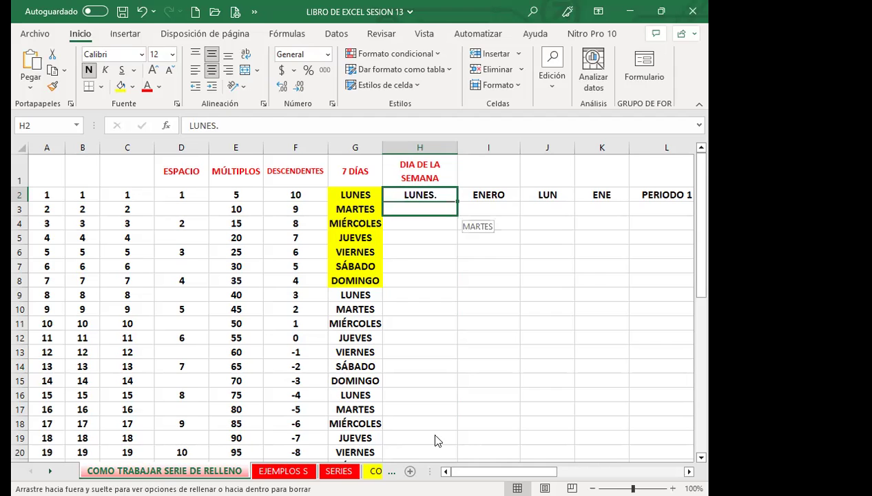
left_click_drag(435, 441, 435, 441)
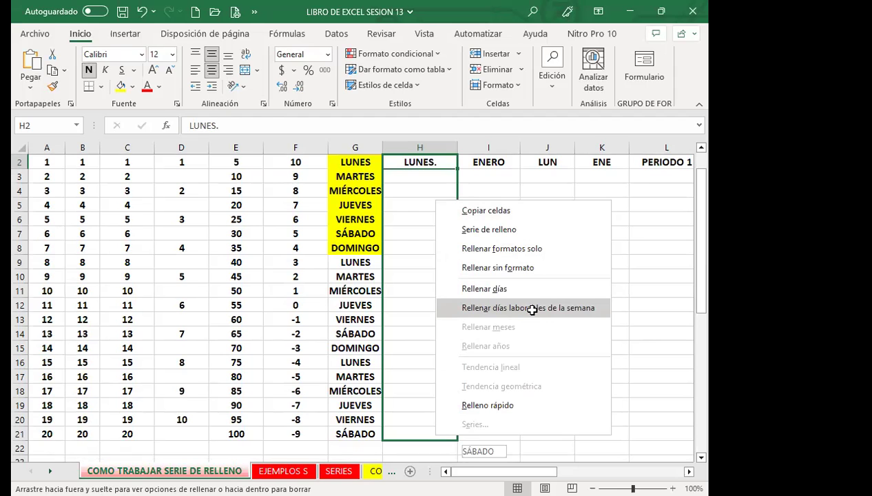
left_click(531, 308)
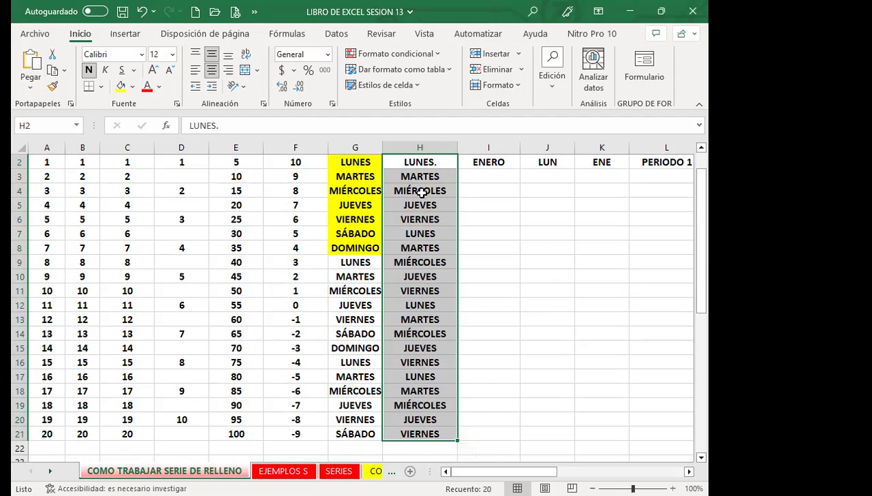
left_click_drag(408, 159, 413, 217)
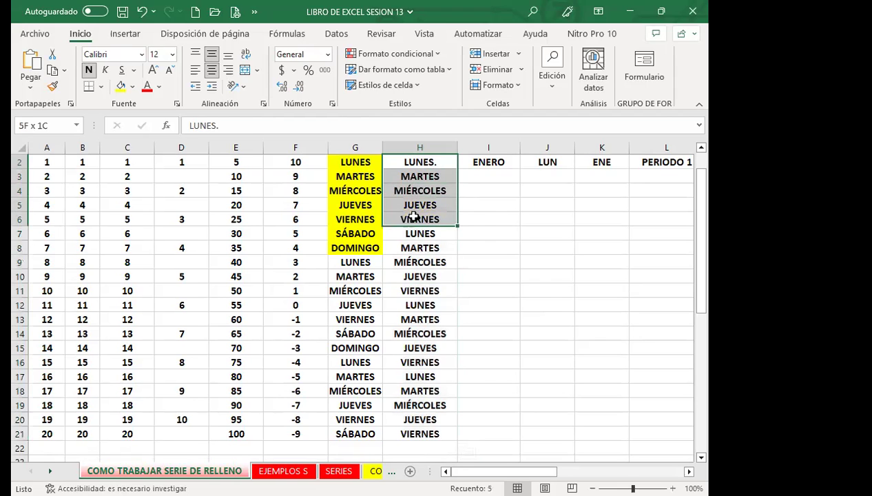
left_click(120, 86)
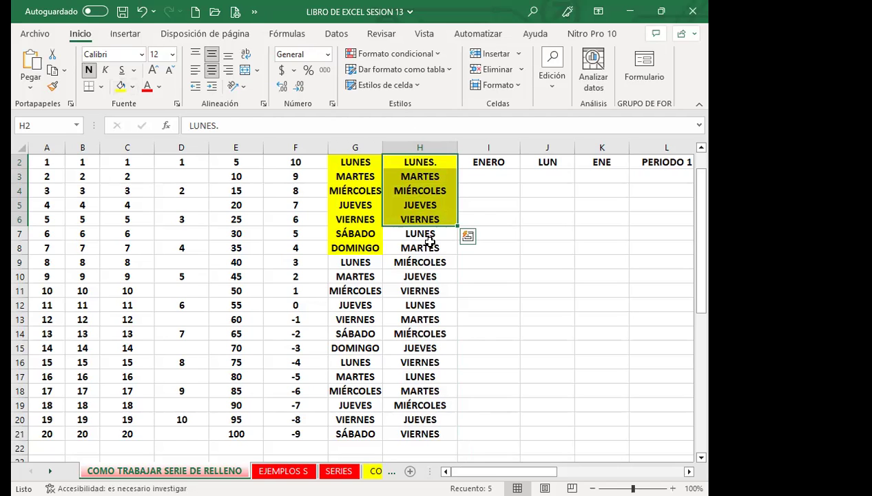
Fill column I with months from ENERO through AGOSTO in row 21
left_click(491, 163)
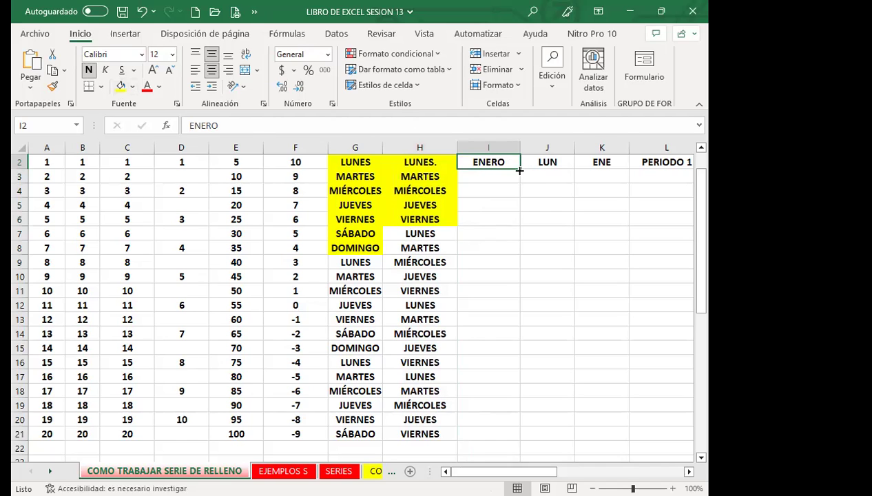
double_click(520, 169)
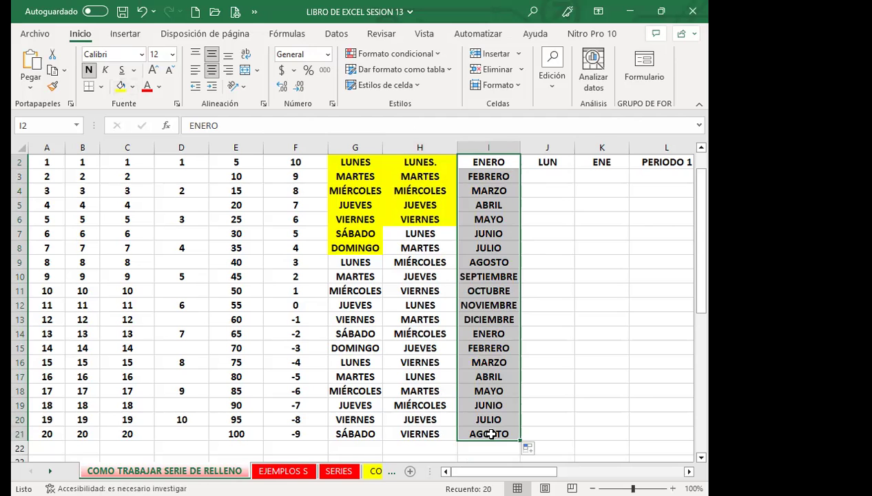
left_click(689, 471)
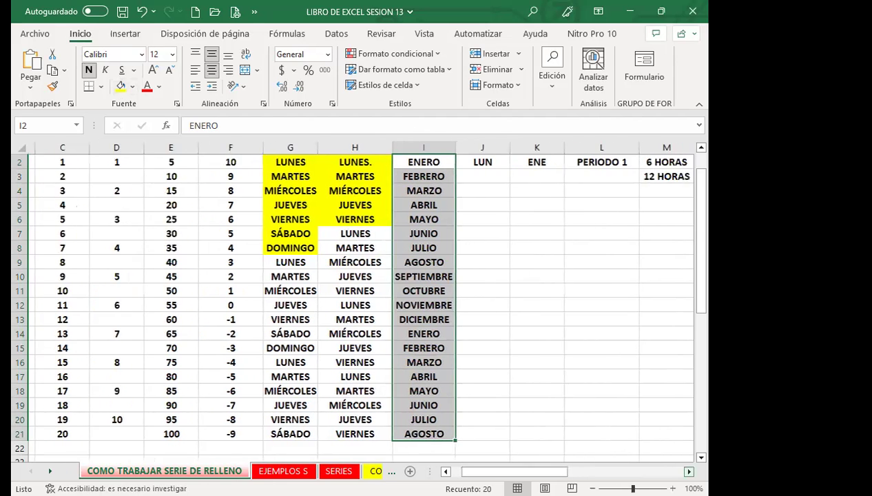
left_click(688, 471)
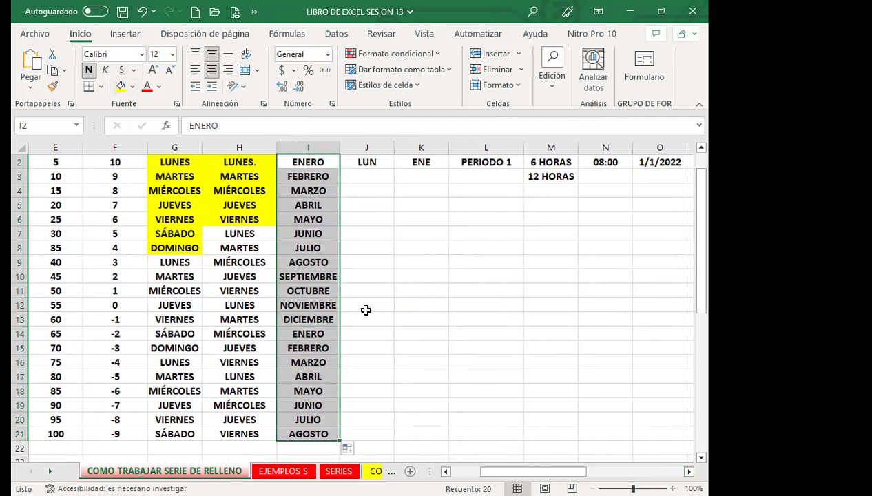
left_click(366, 310)
left_click(365, 159)
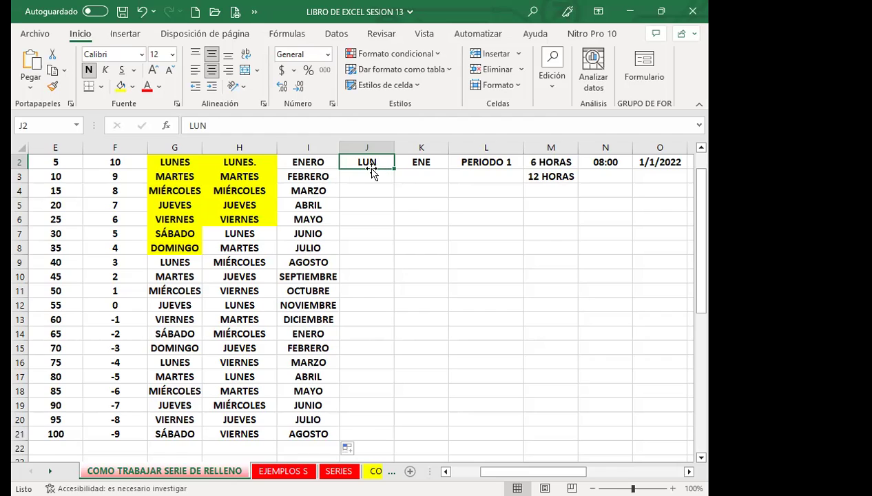
Fill column J with abbreviated weekdays from LUN down to SÁB. in row 21
double_click(394, 165)
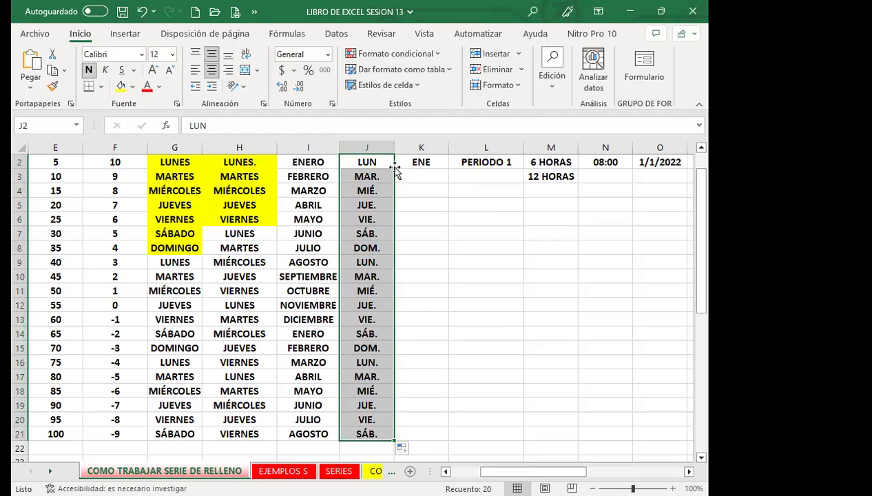
left_click(375, 175)
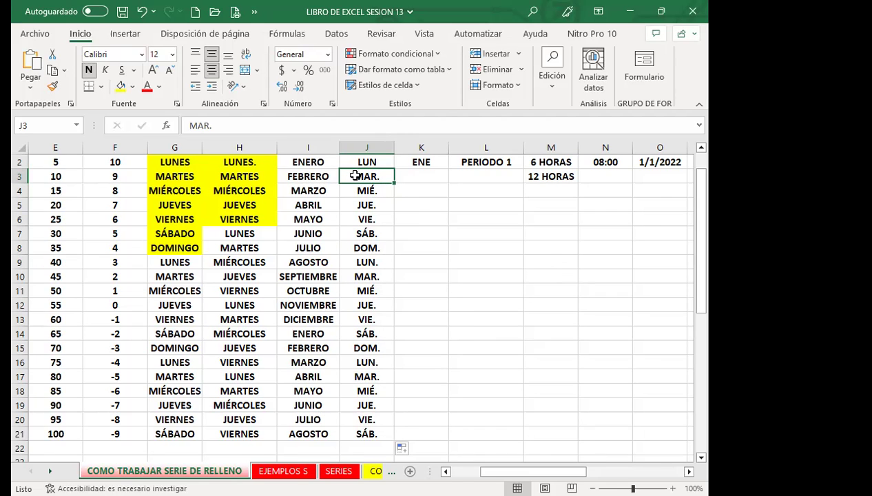
left_click(359, 432)
left_click(366, 180)
left_click(412, 162)
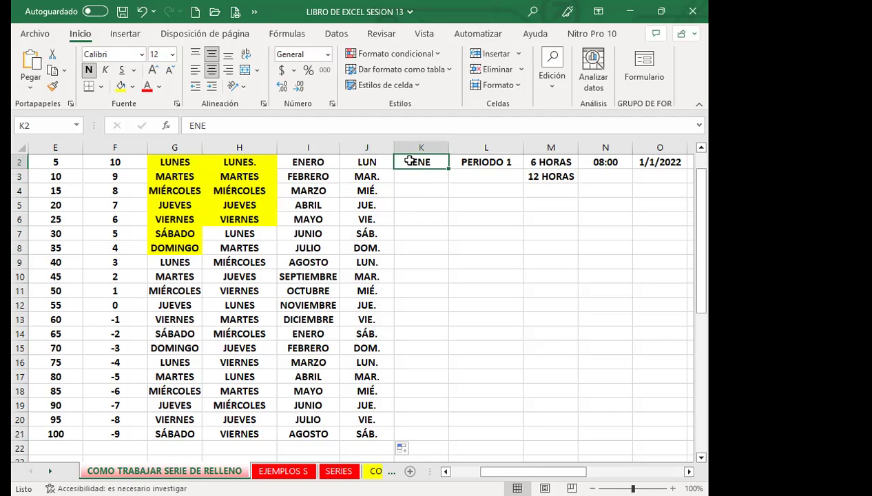
Fill column K with abbreviated months ENE through DIC, restarting and ending at AGO in row 21
double_click(448, 168)
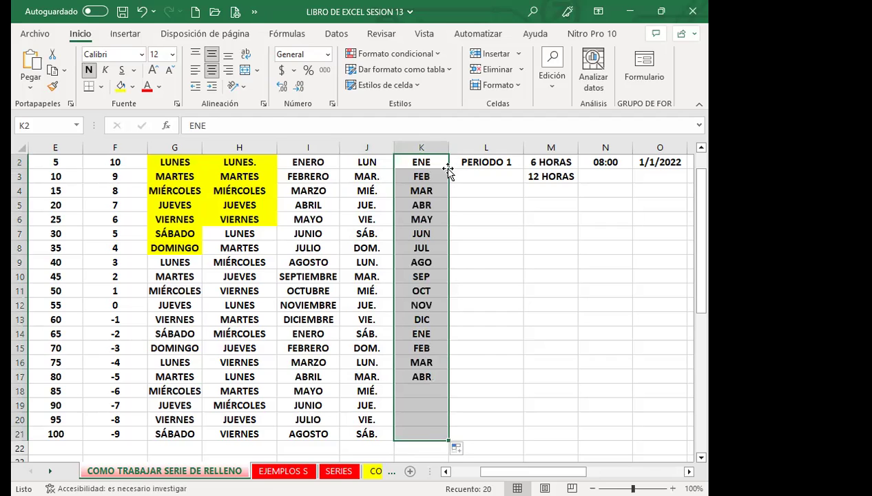
left_click(437, 191)
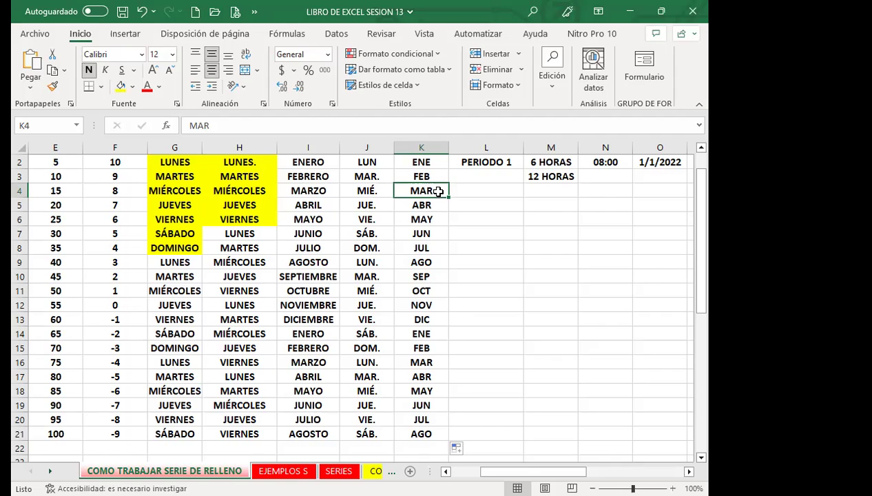
left_click(486, 204)
left_click(464, 162)
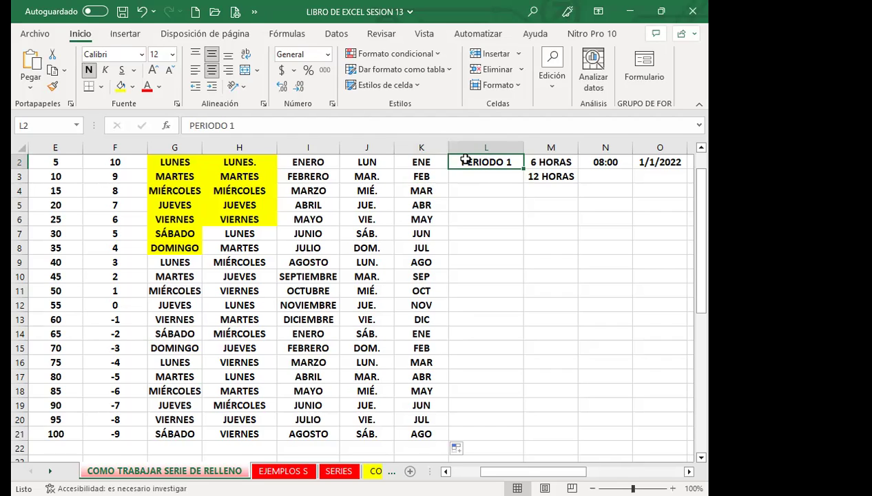
Fill column L with PERIODO 1 to PERIODO 20, then review values like PERIODO 11 and PERIODO 17
double_click(523, 169)
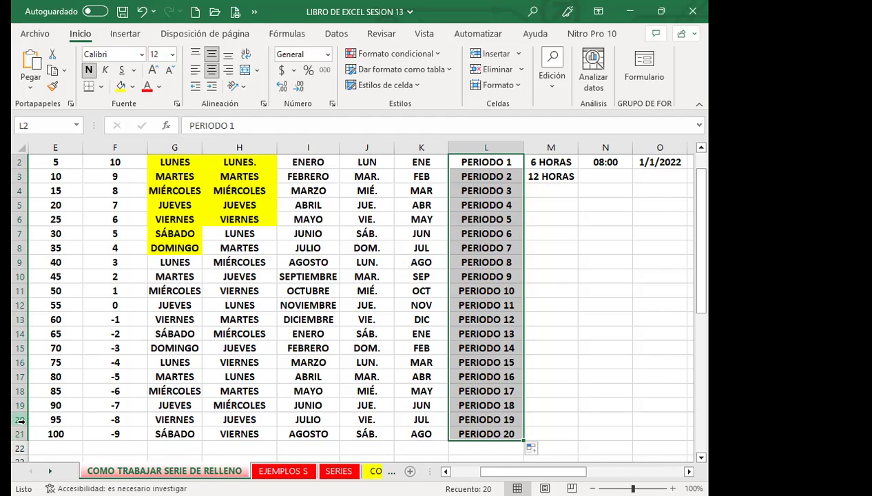
left_click(493, 392)
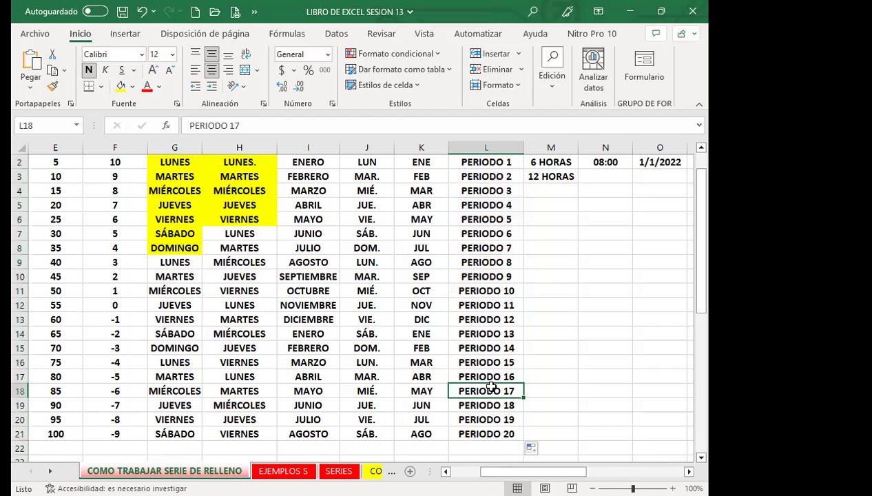
left_click(480, 305)
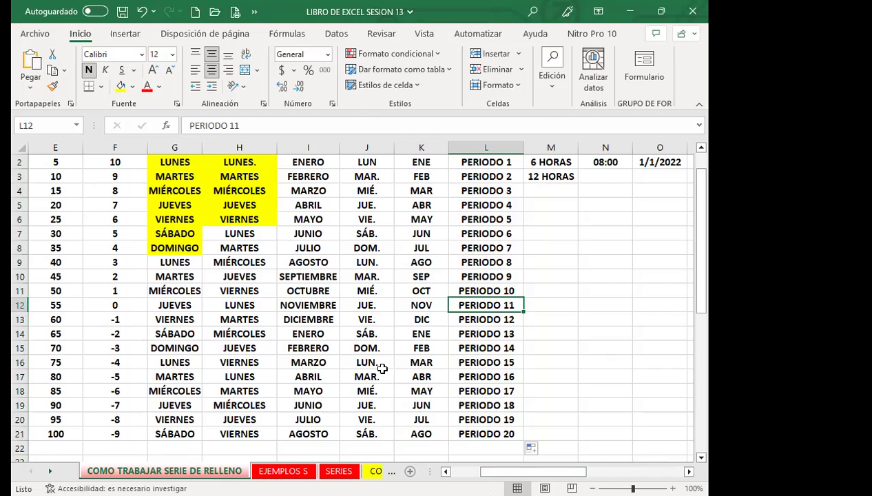
left_click(309, 307)
scroll(232, 287, "up", 1)
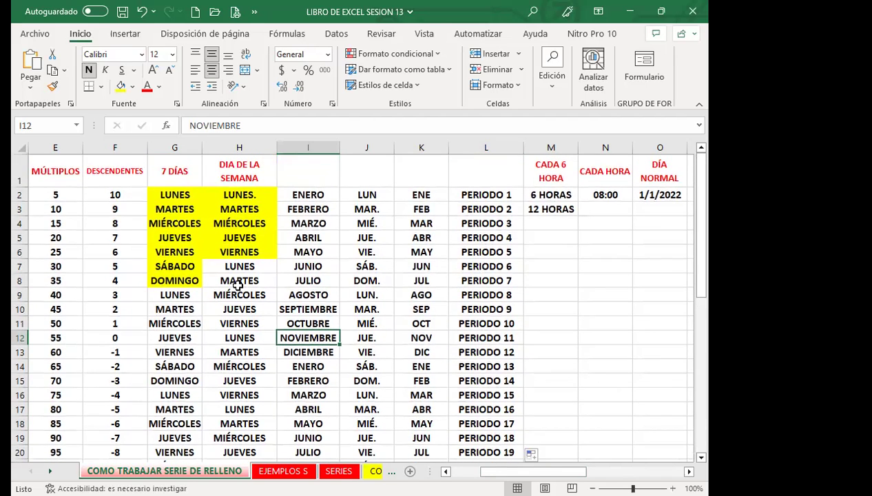
scroll(238, 285, "down", 1)
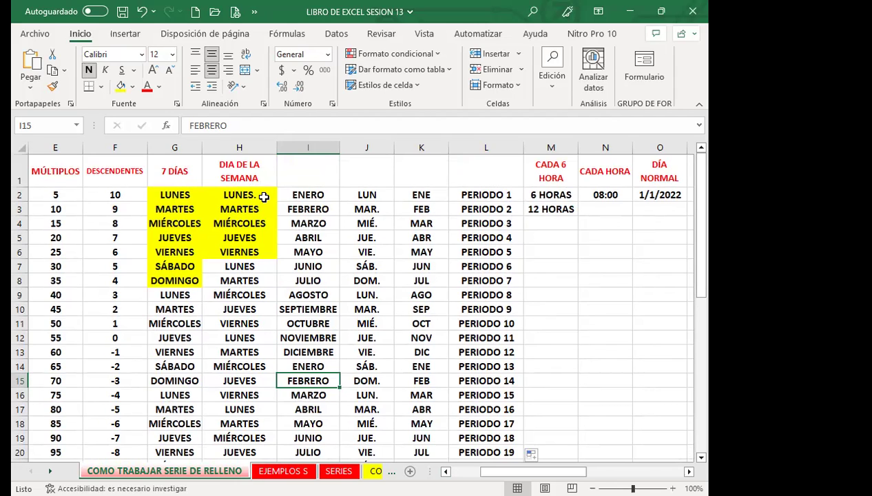
left_click(426, 284)
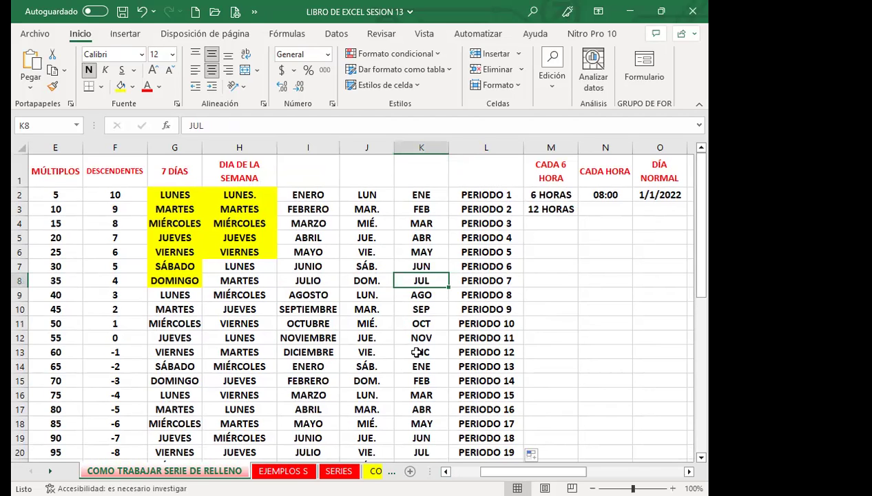
Use 6 HORAS and 12 HORAS as the pattern to fill column M up to 120 HORAS
left_click(537, 296)
scroll(357, 305, "right", 1)
scroll(358, 305, "right", 1)
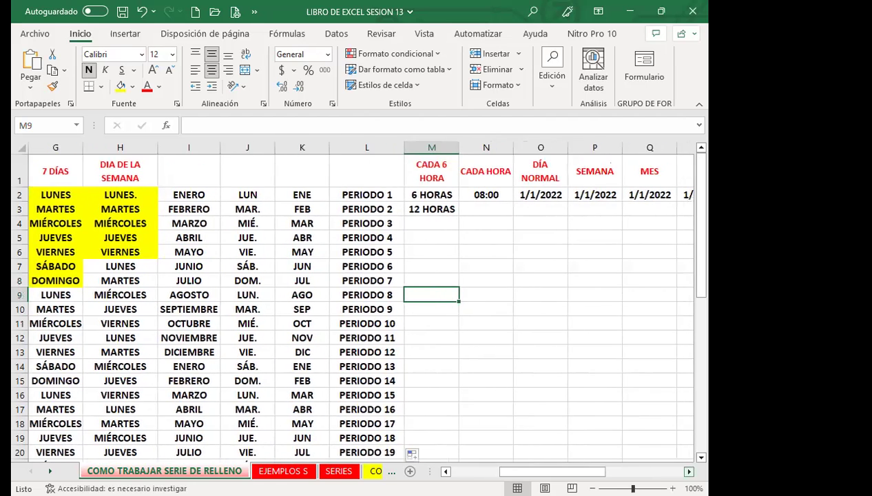
scroll(358, 305, "right", 1)
scroll(358, 305, "right", 1)
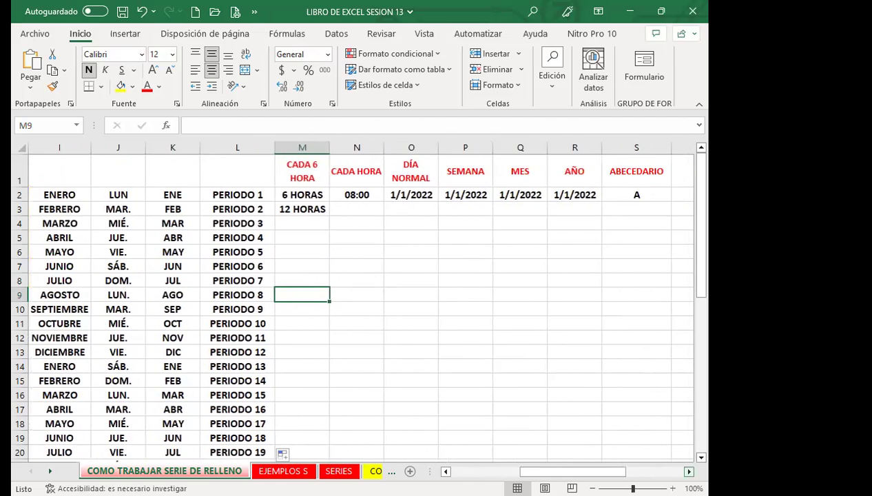
left_click(387, 324)
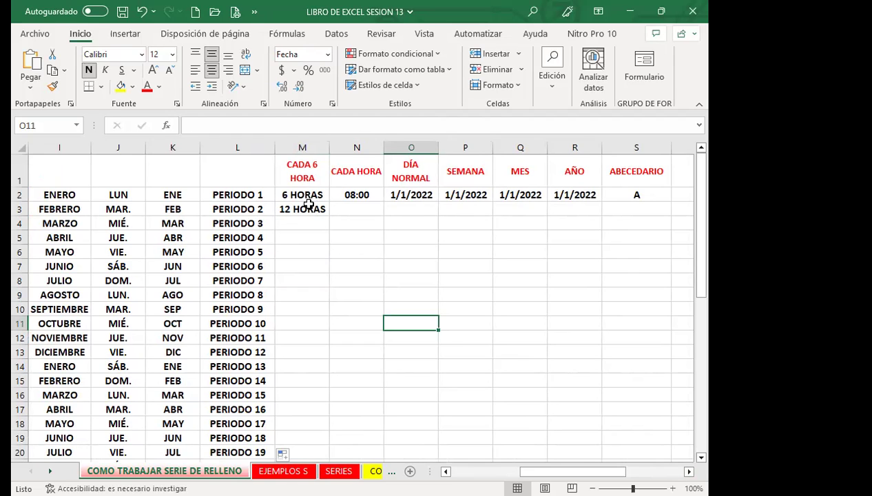
left_click_drag(308, 195, 307, 208)
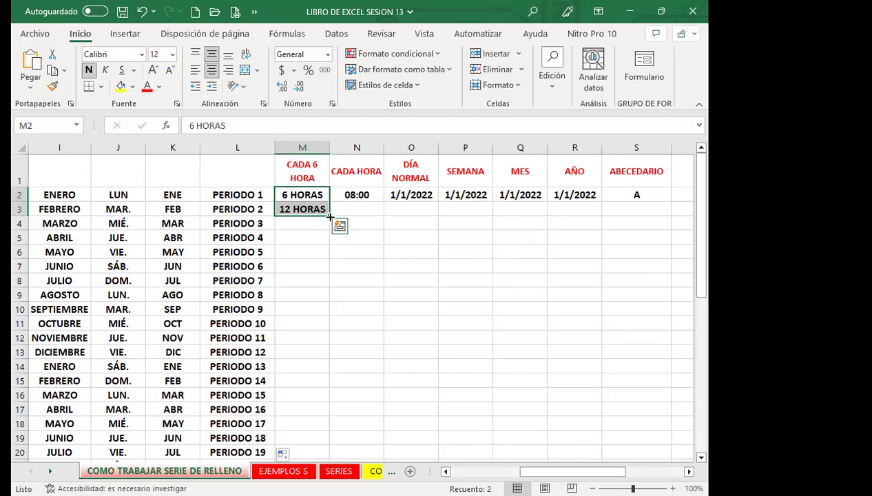
double_click(330, 216)
scroll(301, 281, "down", 1)
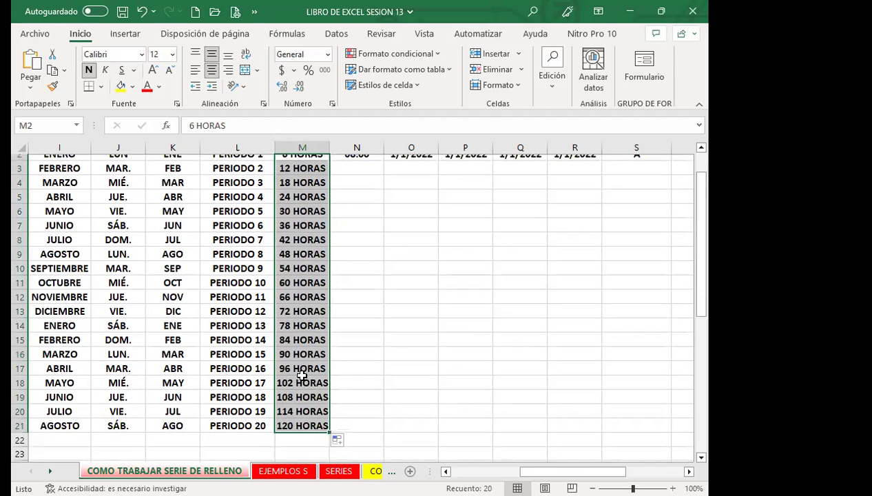
scroll(293, 371, "up", 1)
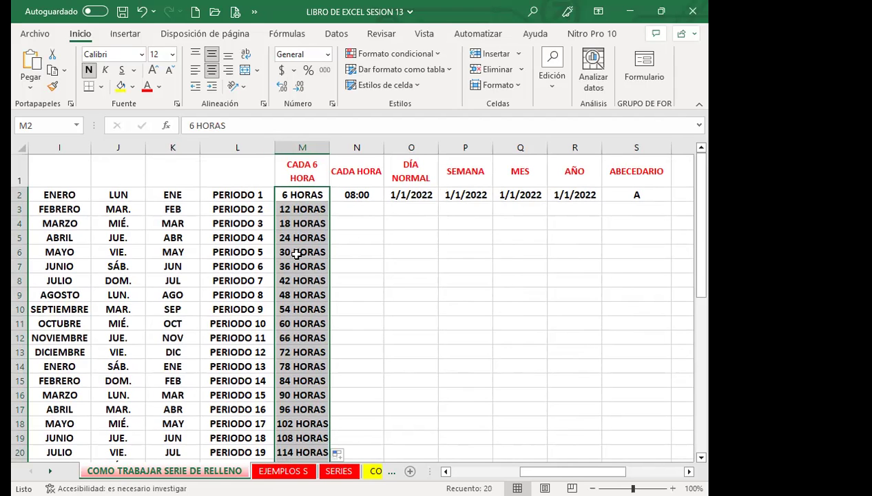
scroll(286, 422, "down", 2)
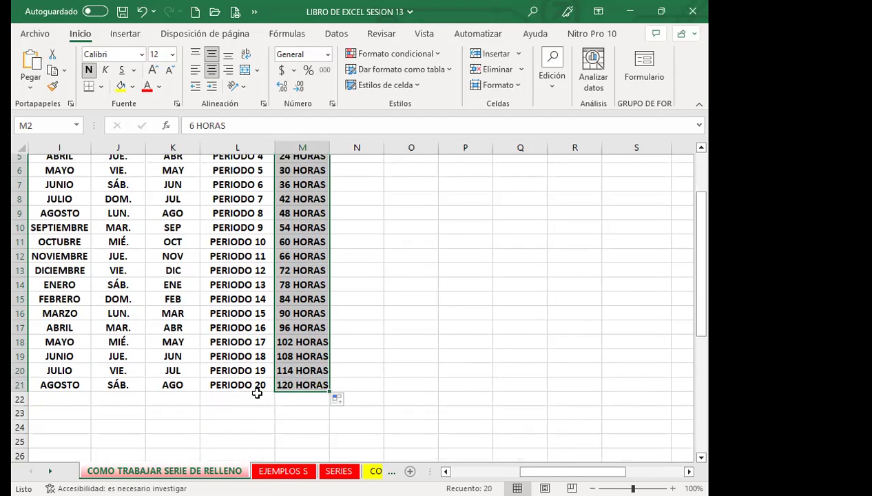
scroll(310, 387, "up", 2)
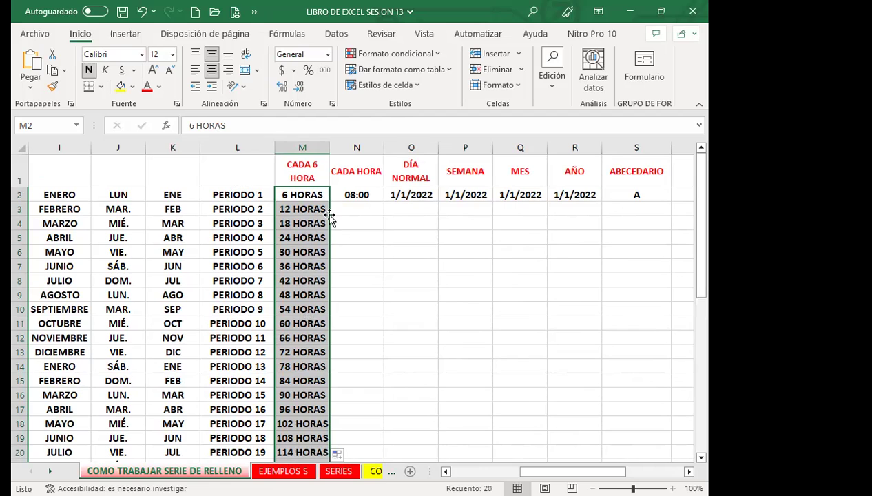
left_click(341, 194)
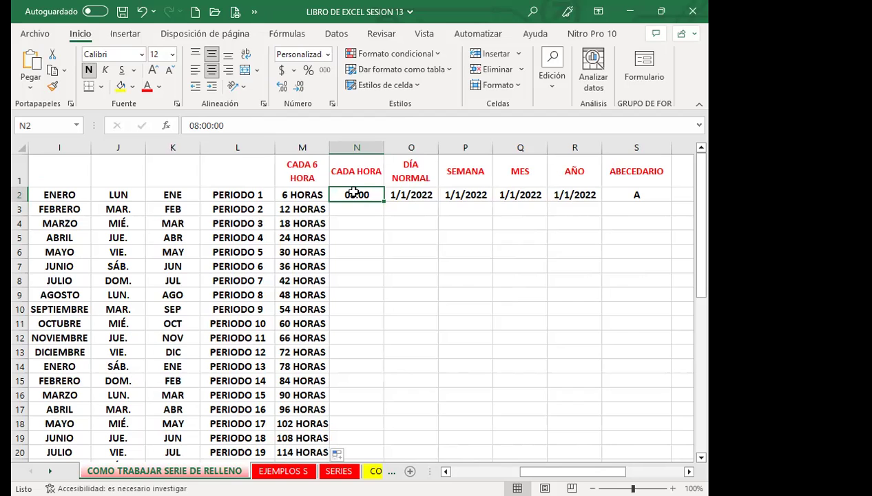
Confirm the 08:00:00 start time in N2 and fill hourly times down column N
left_click(229, 124)
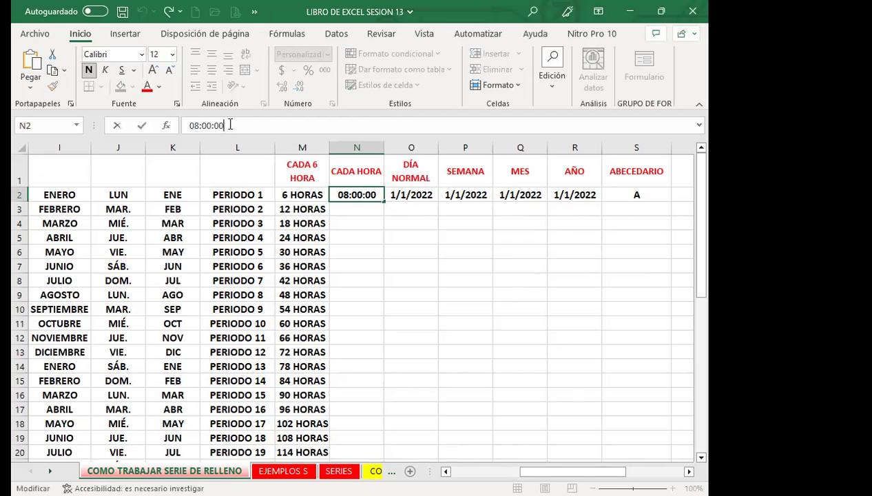
left_click(355, 222)
left_click(346, 195)
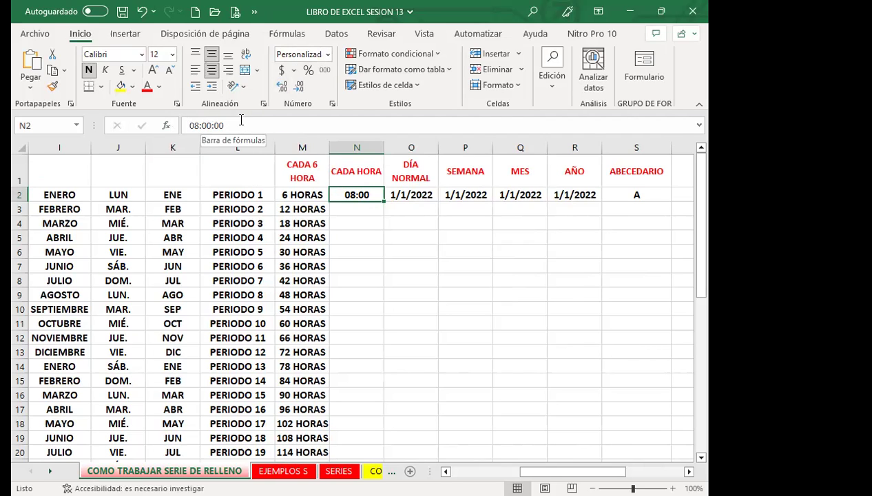
double_click(385, 202)
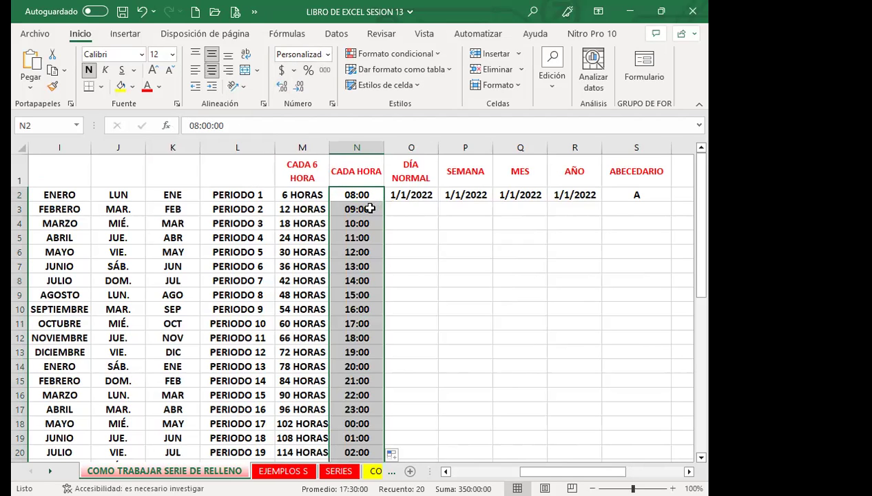
Check the filled hours, such as 09:00 in N3 and 17:00 in N11
left_click(365, 208)
left_click(369, 223)
left_click(365, 238)
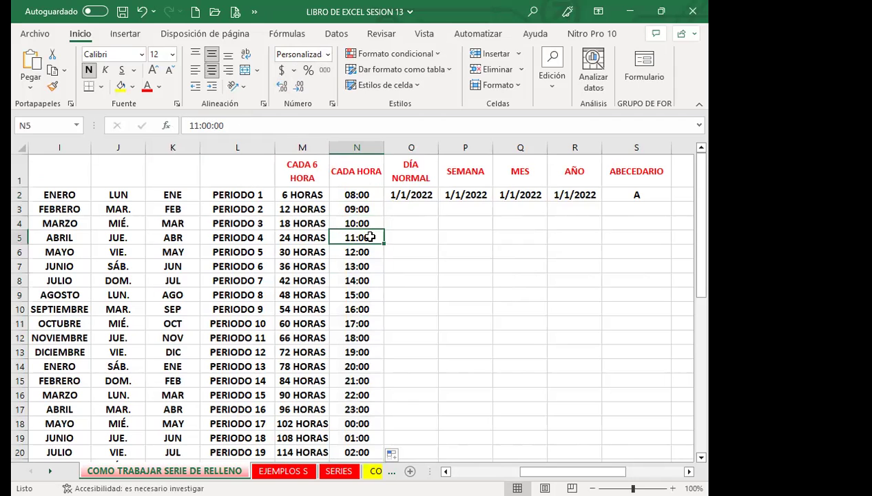
left_click(365, 196)
left_click(369, 209)
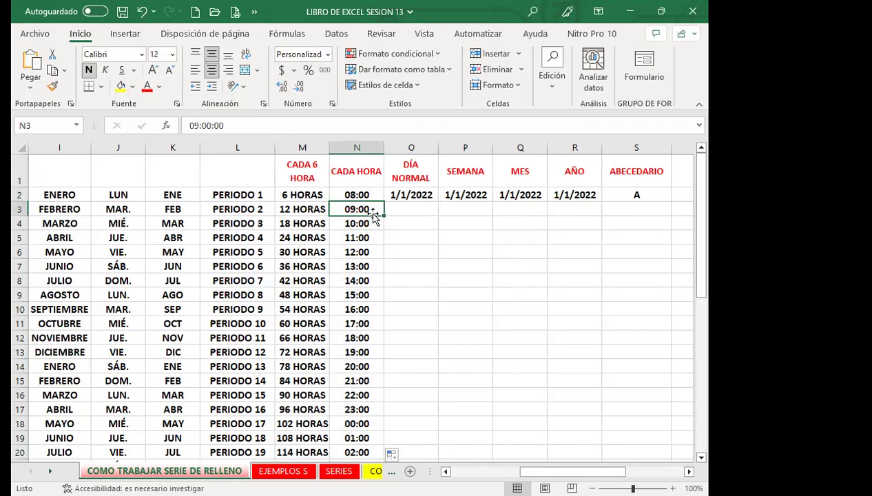
scroll(370, 415, "down", 1)
scroll(370, 415, "down", 1)
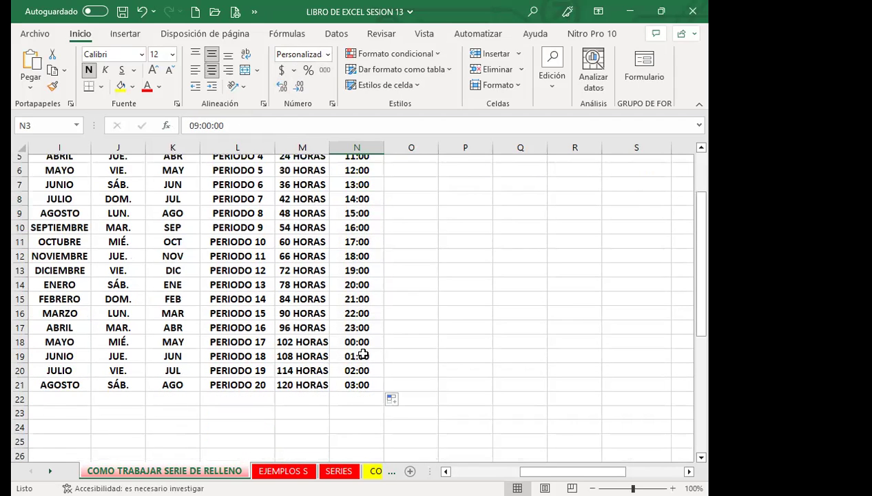
scroll(358, 348, "up", 2)
left_click(377, 319)
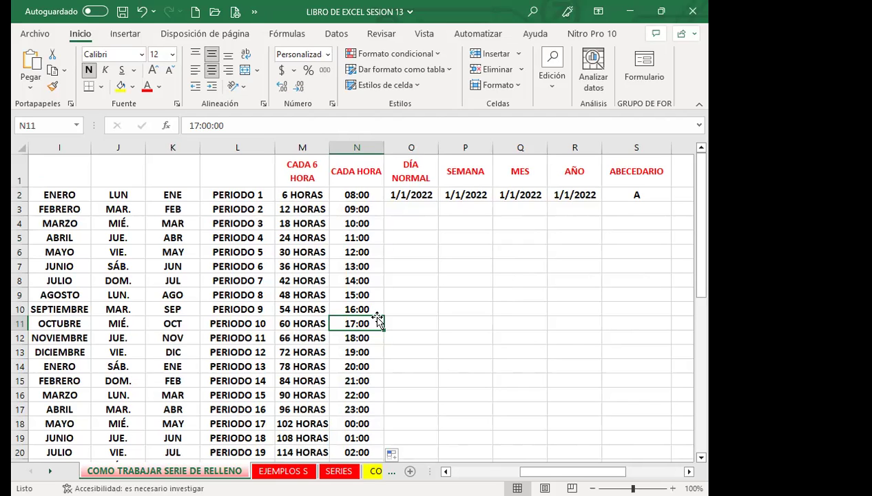
scroll(352, 309, "down", 2)
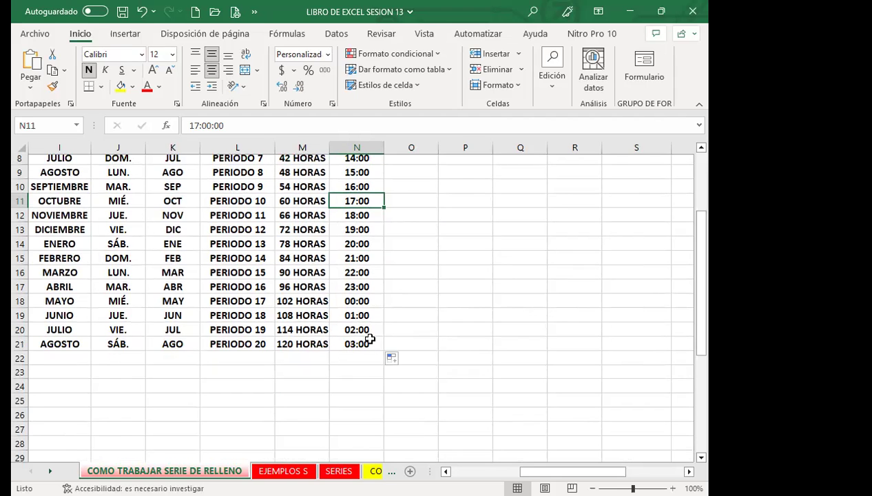
scroll(358, 324, "up", 3)
left_click(416, 195)
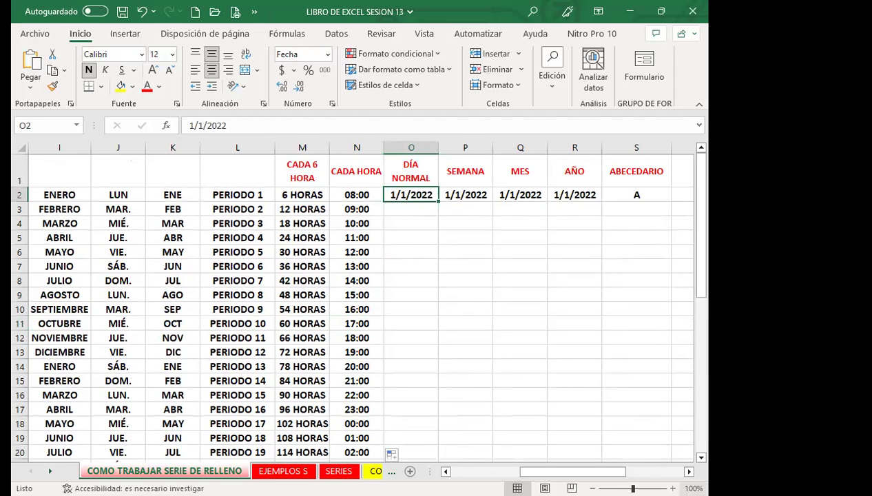
left_click(689, 471)
left_click(689, 471)
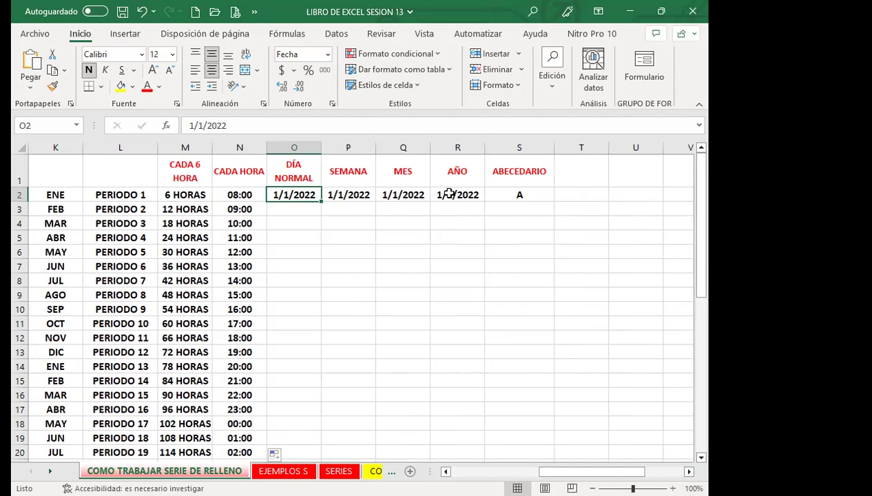
Fill column O with daily dates from 1/1/2022 and confirm 20/1/2022 in row 21
double_click(322, 201)
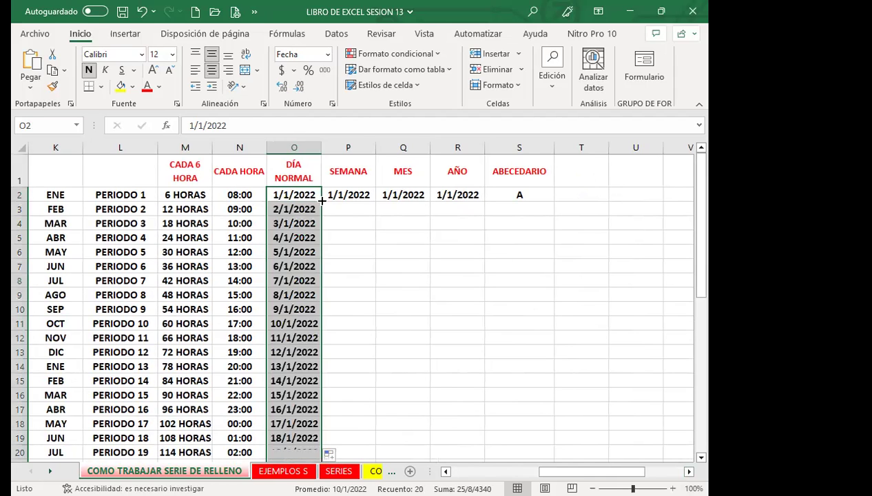
left_click(300, 199)
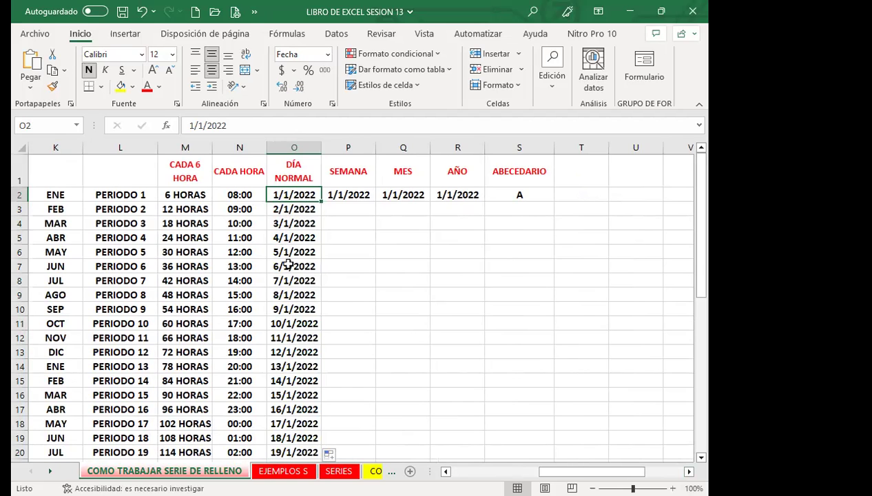
scroll(290, 393, "down", 1)
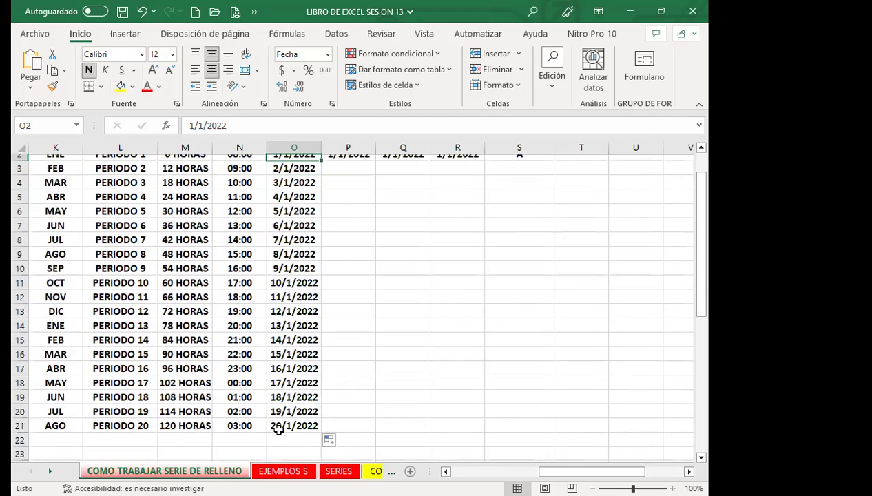
left_click(293, 428)
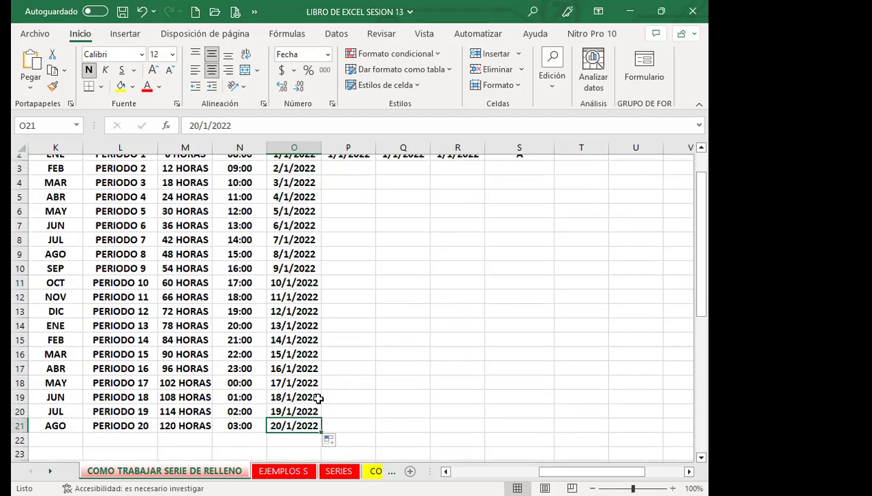
scroll(286, 352, "up", 1)
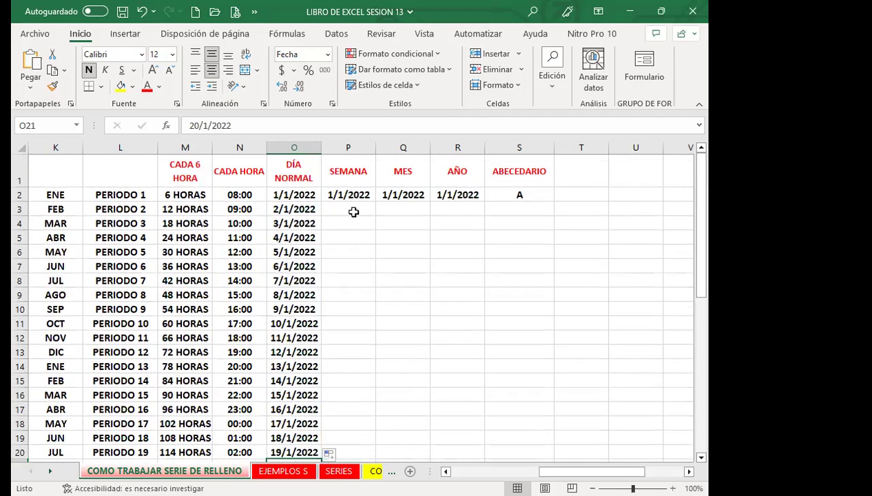
left_click(359, 196)
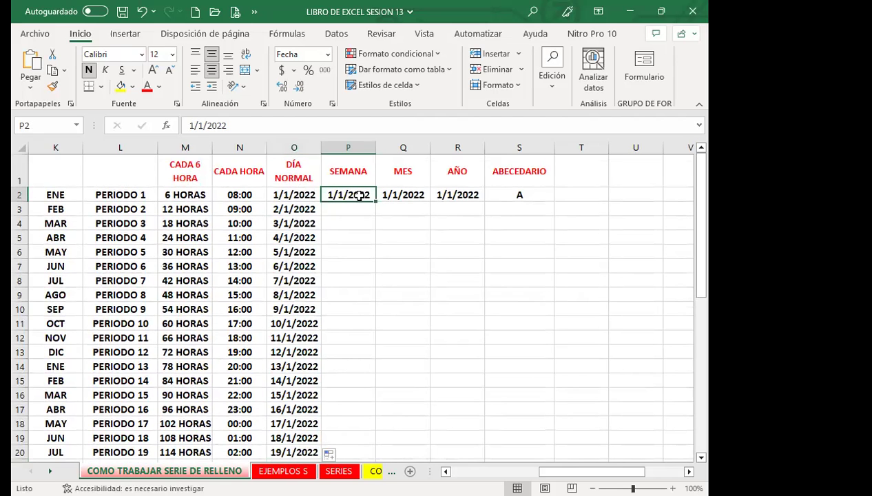
Extend the 1/1/2022 date in P2 down to row 21 as working days only
left_click_drag(550, 471, 485, 471)
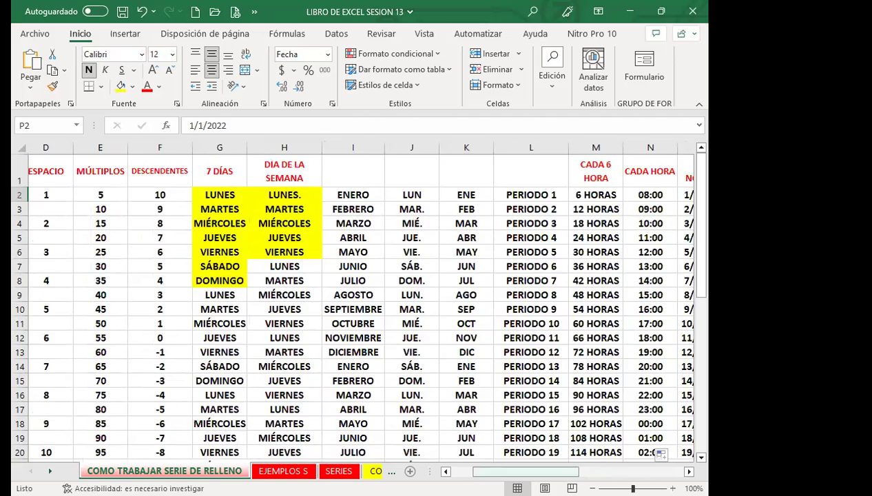
left_click_drag(543, 472, 604, 471)
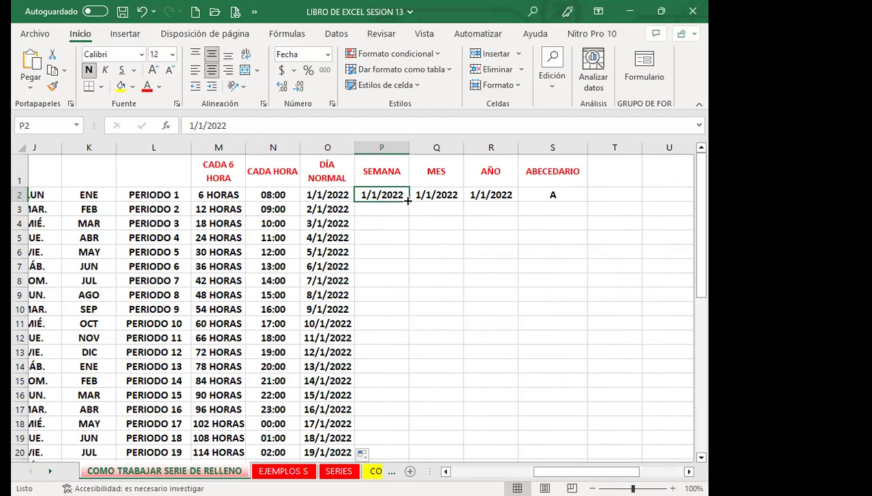
mouse_move(407, 200)
left_mouse_down()
mouse_move(384, 448)
mouse_move(384, 439)
left_mouse_up()
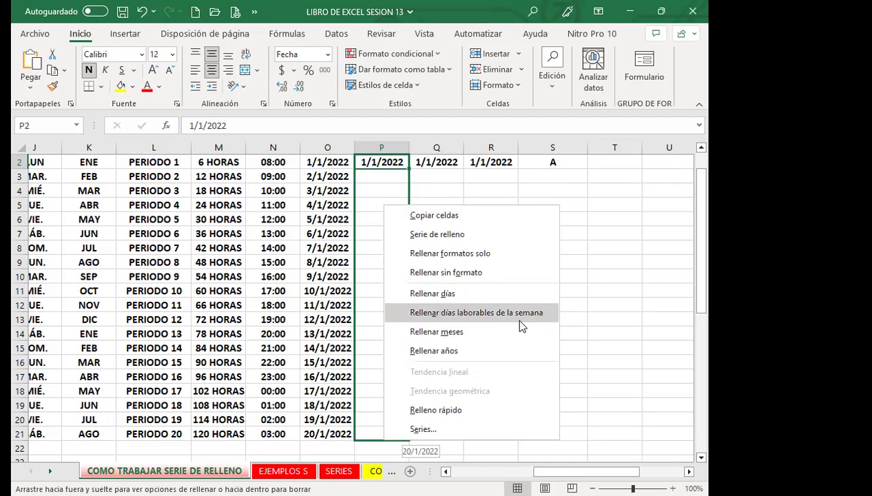
left_click(477, 318)
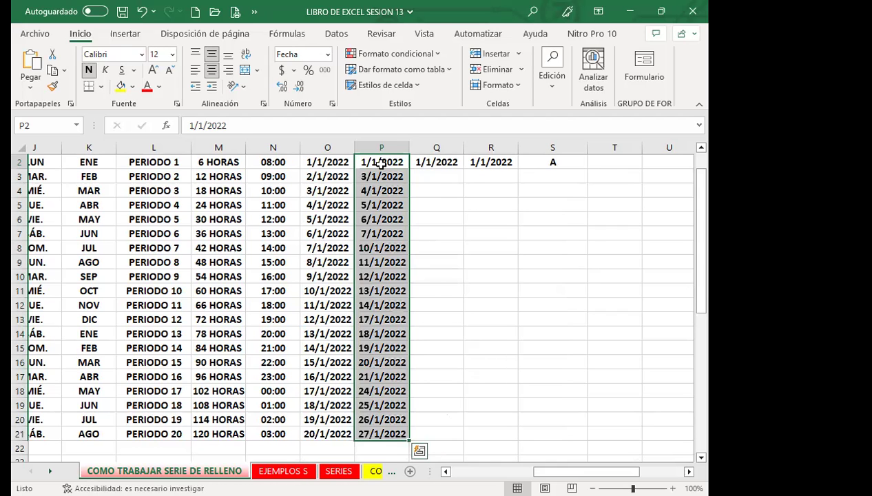
Verify the dates skip weekends, with 7/1/2022 followed by 10/1/2022
scroll(389, 163, "up", 1)
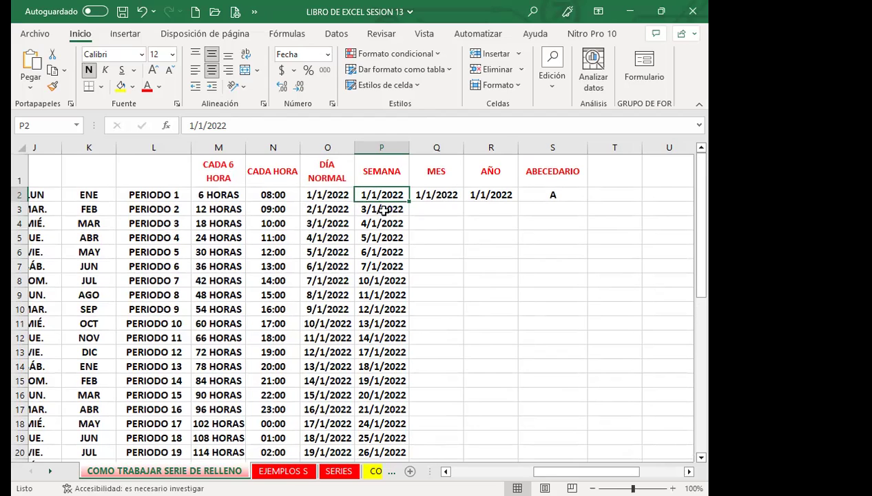
left_click(388, 210)
left_click(385, 224)
left_click(381, 237)
left_click(375, 252)
left_click(378, 266)
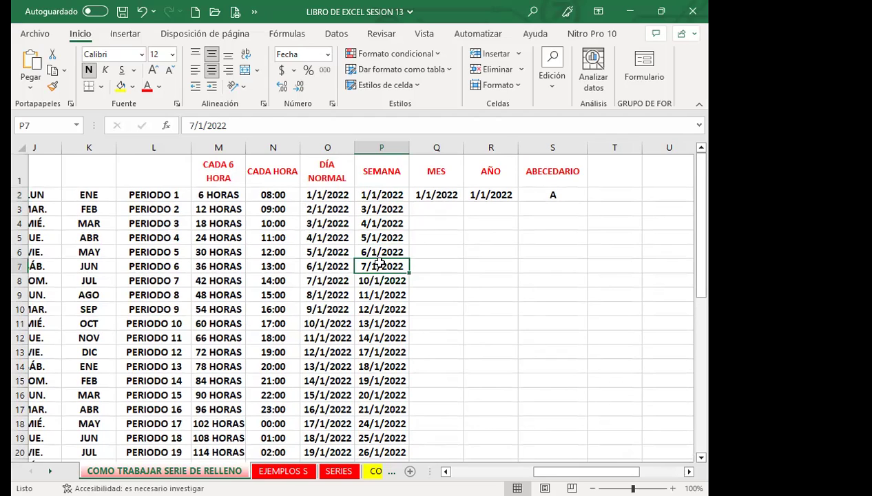
left_click(382, 279)
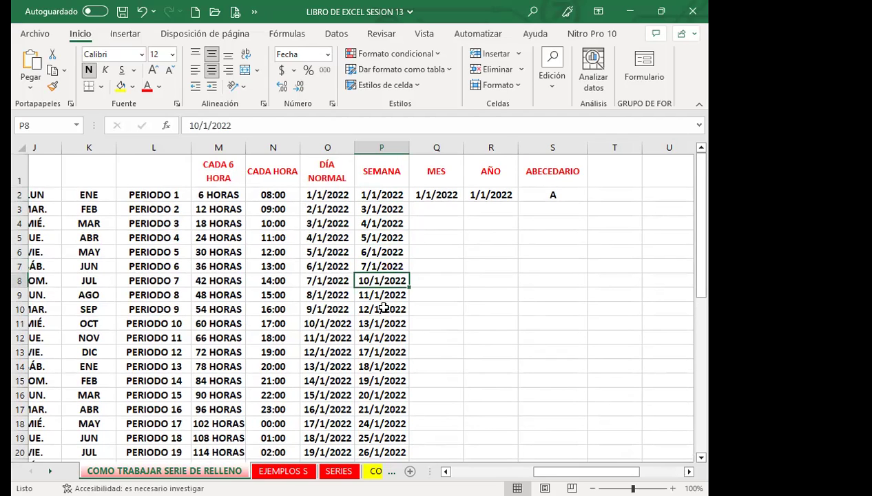
left_click(378, 338)
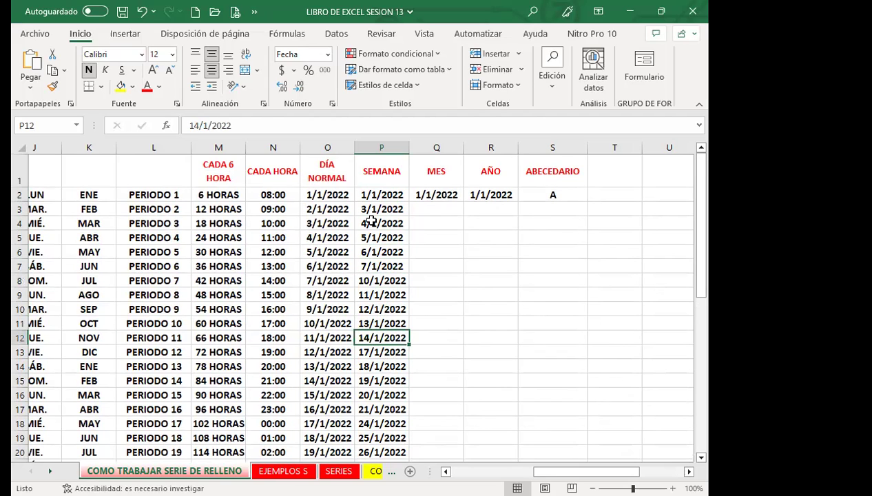
left_click_drag(373, 209, 378, 269)
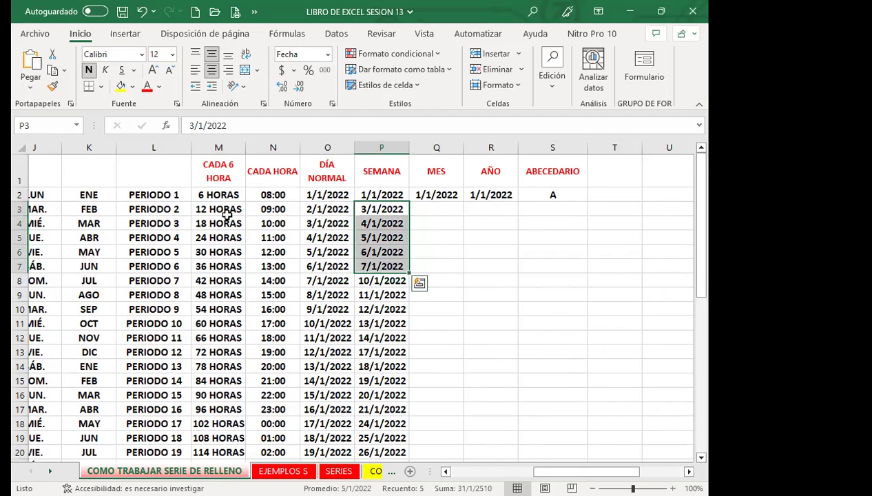
Apply yellow fill to the first working week, 3/1/2022 to 7/1/2022, in P3:P7
left_click(121, 86)
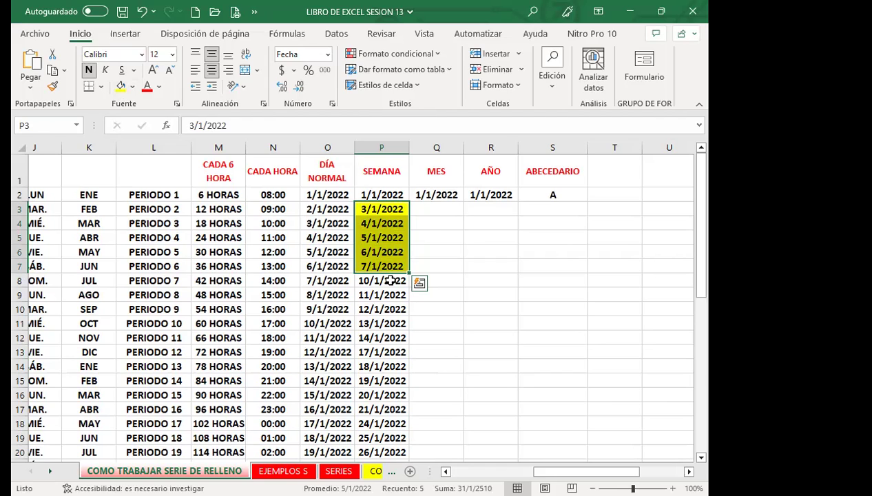
left_click(435, 197)
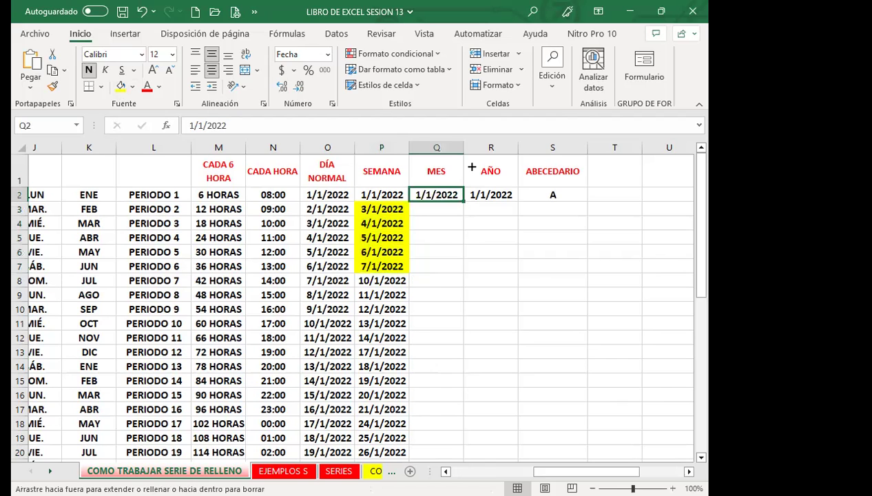
Fill Q2:Q21 with a Rellenar meses series stepping monthly from 1/1/2022
left_click_drag(472, 166, 465, 178)
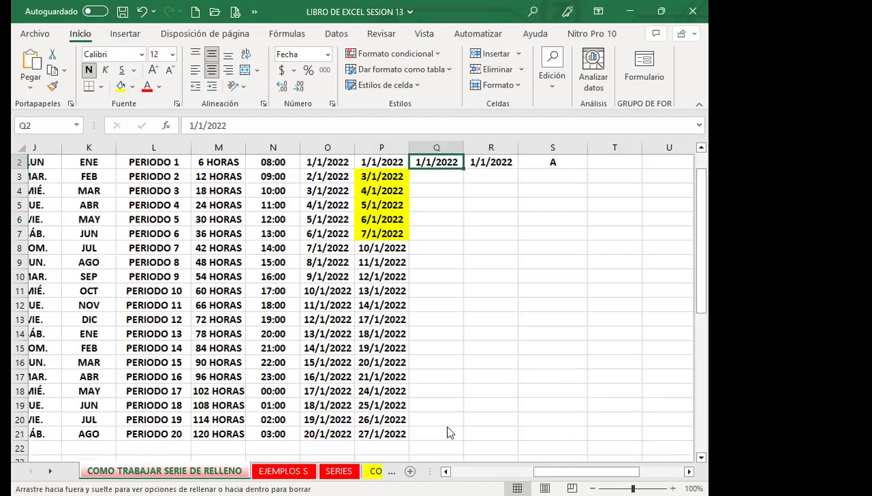
left_click_drag(447, 432, 446, 438)
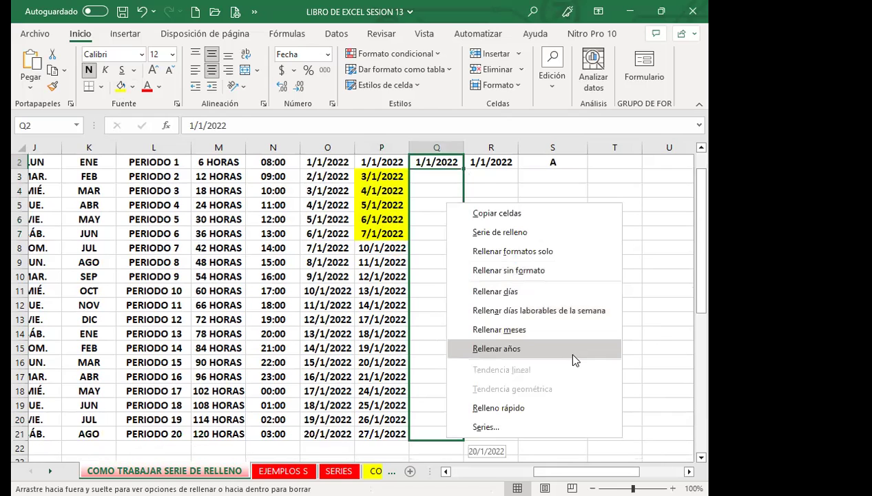
left_click(497, 332)
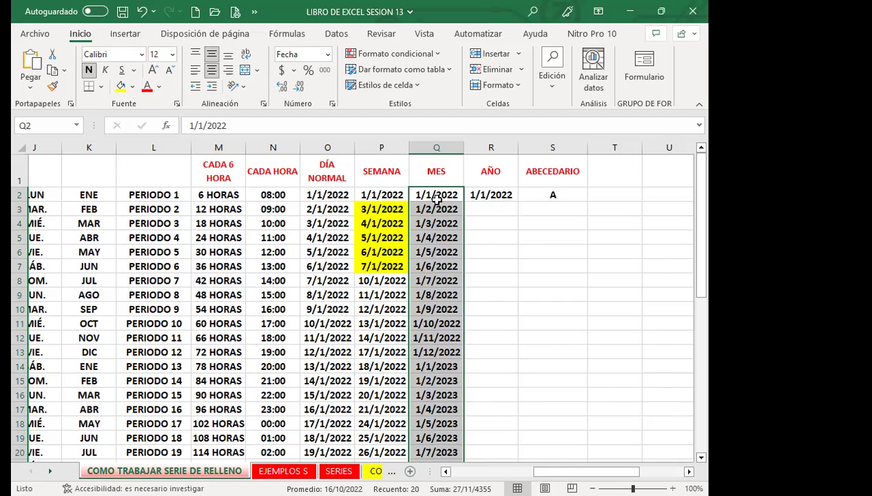
left_click(439, 196)
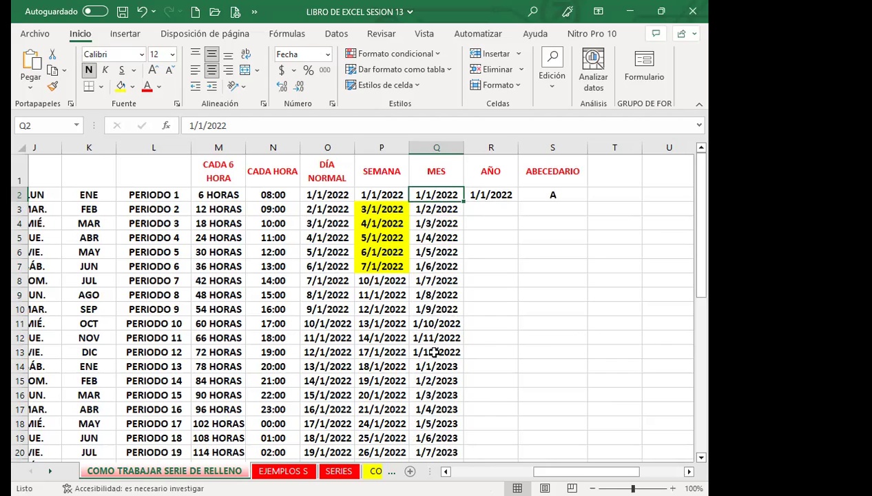
Fill R2:R21 with a Rellenar años series stepping yearly from 1/1/2022
left_click(479, 196)
left_click_drag(520, 201, 504, 460)
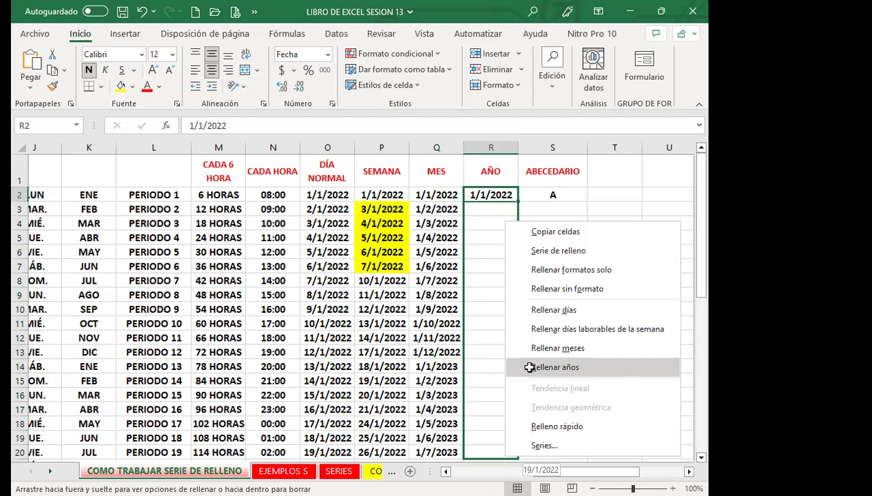
left_click(529, 367)
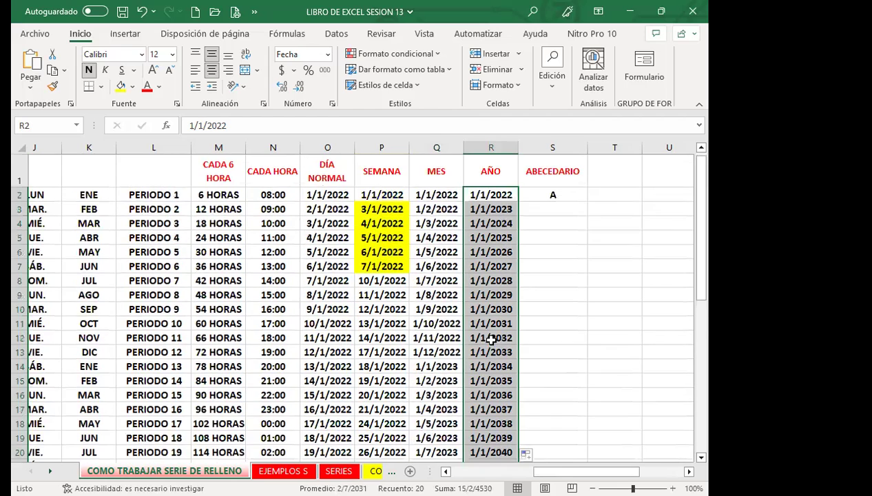
left_click(472, 200)
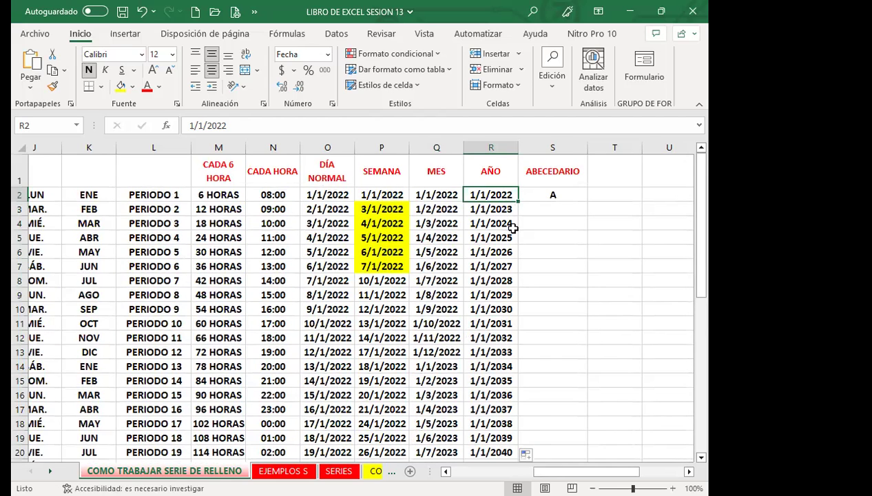
Check the year values in R21 (1/1/2041) and R9, then select the SEMANA dates P2:P21
scroll(502, 251, "down", 2)
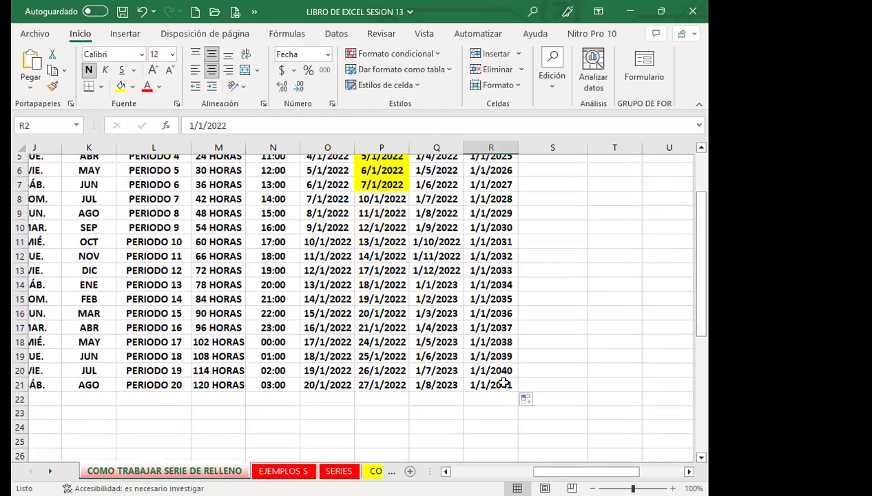
left_click(482, 384)
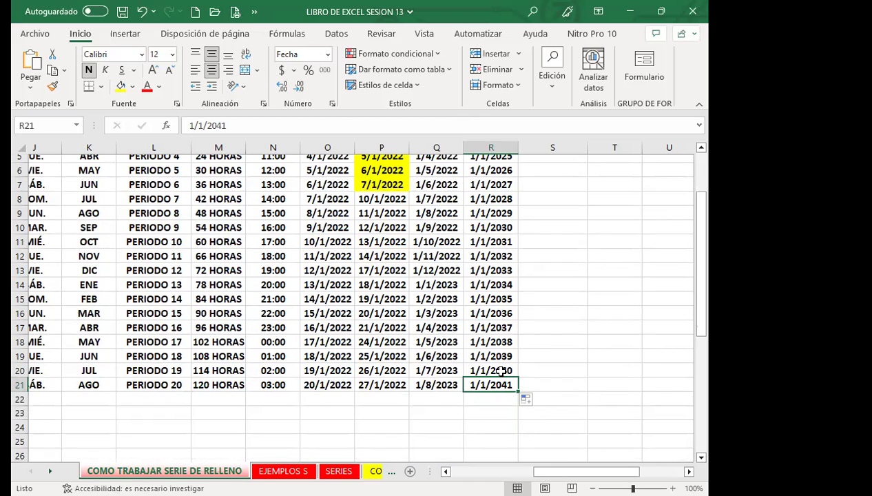
scroll(501, 371, "up", 2)
scroll(500, 369, "down", 2)
scroll(497, 354, "up", 2)
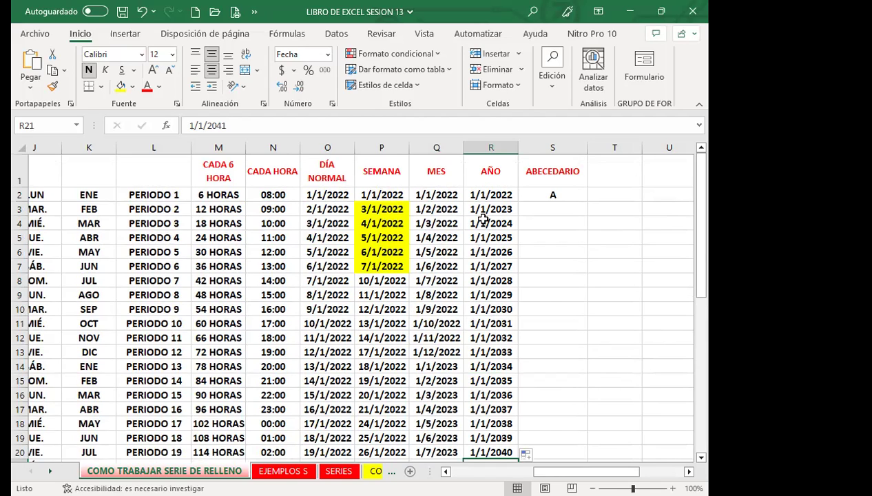
left_click(486, 295)
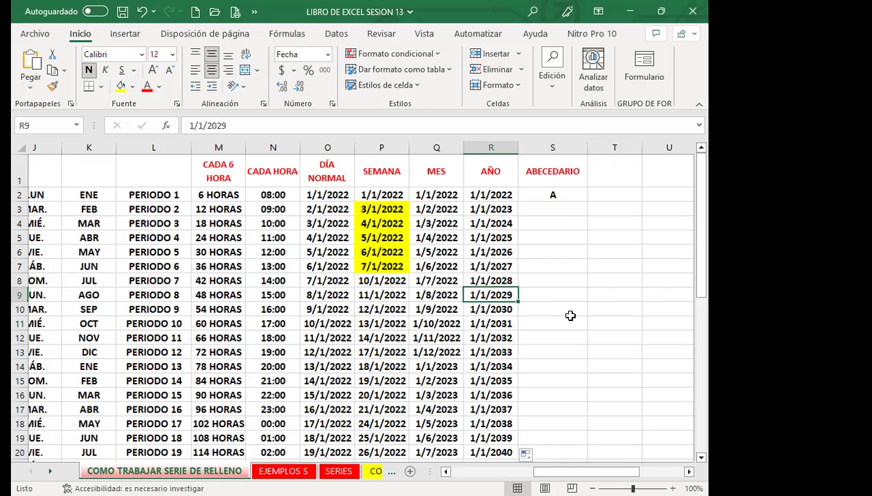
mouse_move(382, 195)
left_mouse_down()
mouse_move(381, 470)
mouse_move(375, 440)
left_mouse_up()
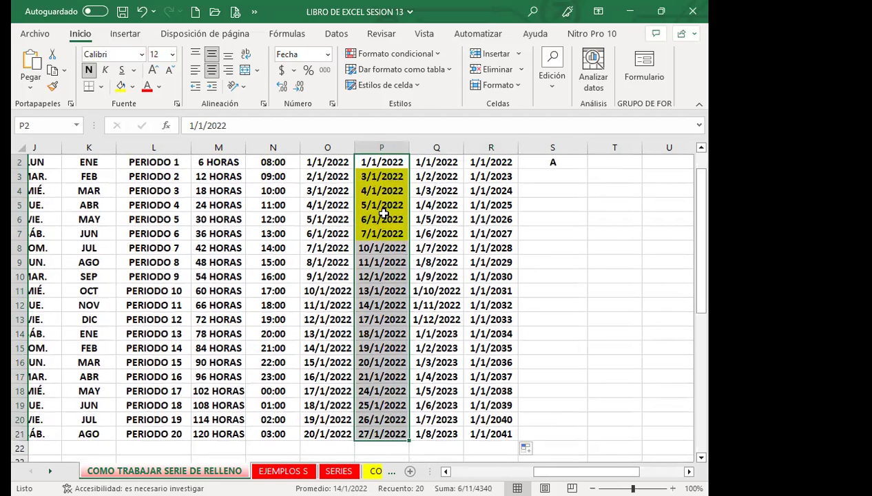
Apply the custom format dddd so the SEMANA dates show weekday names
scroll(383, 214, "up", 1)
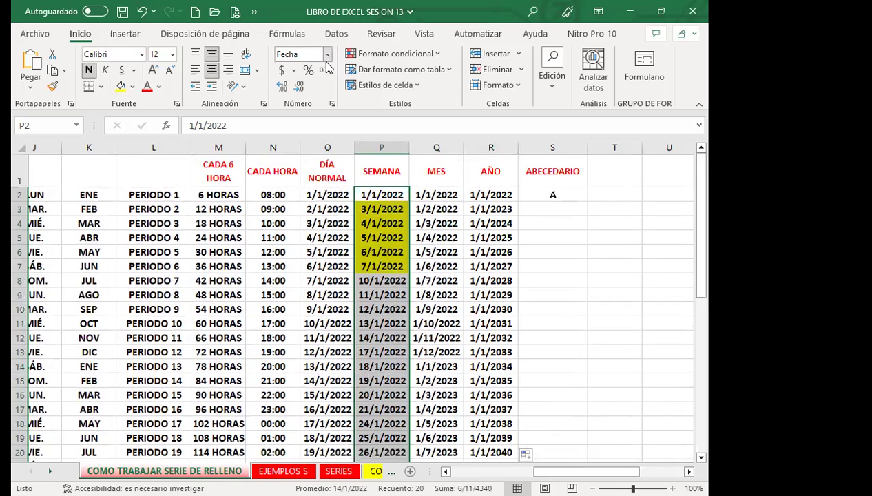
left_click(333, 104)
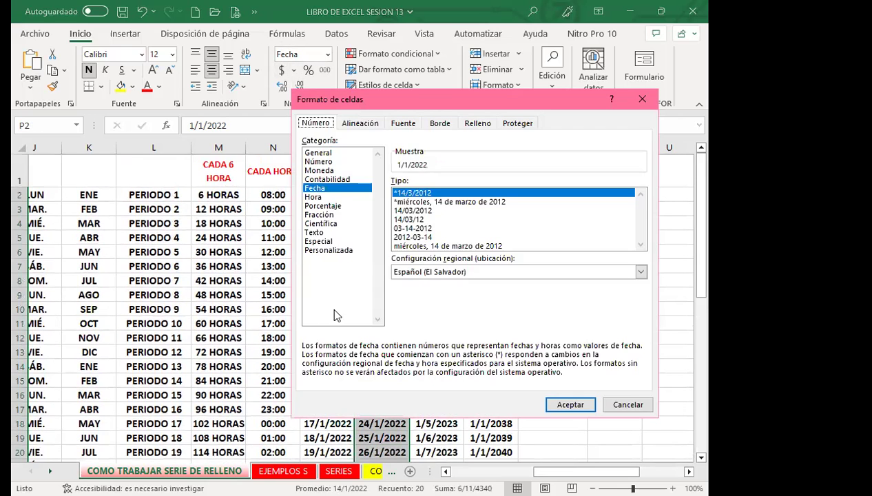
left_click(325, 250)
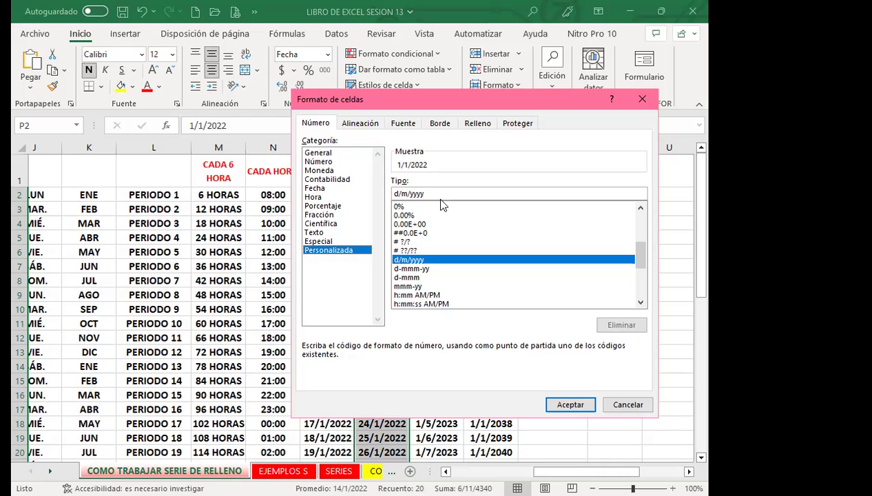
left_click_drag(428, 194, 363, 191)
type("DDDD")
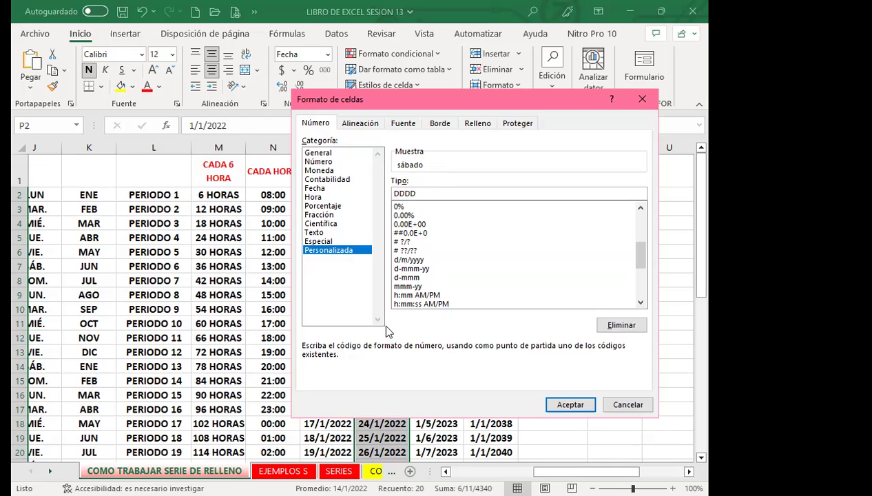
left_click(561, 405)
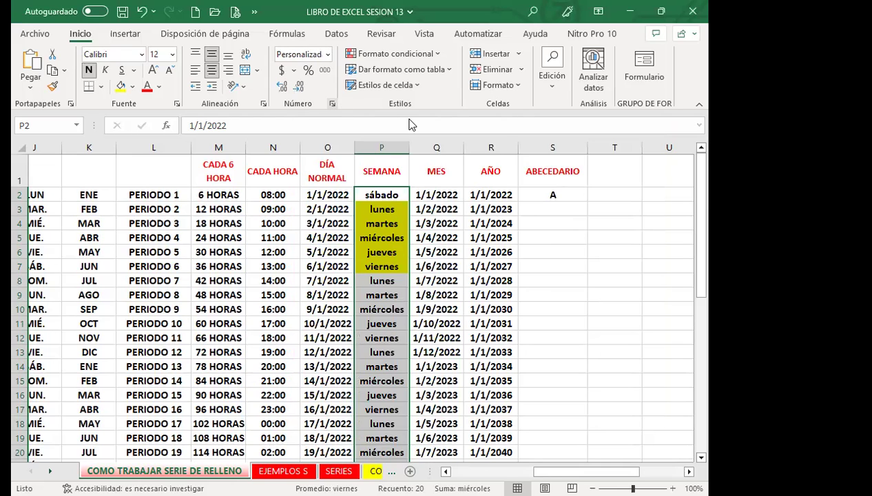
Change the custom format to MMMM so every SEMANA cell displays enero
left_click(332, 104)
double_click(423, 193)
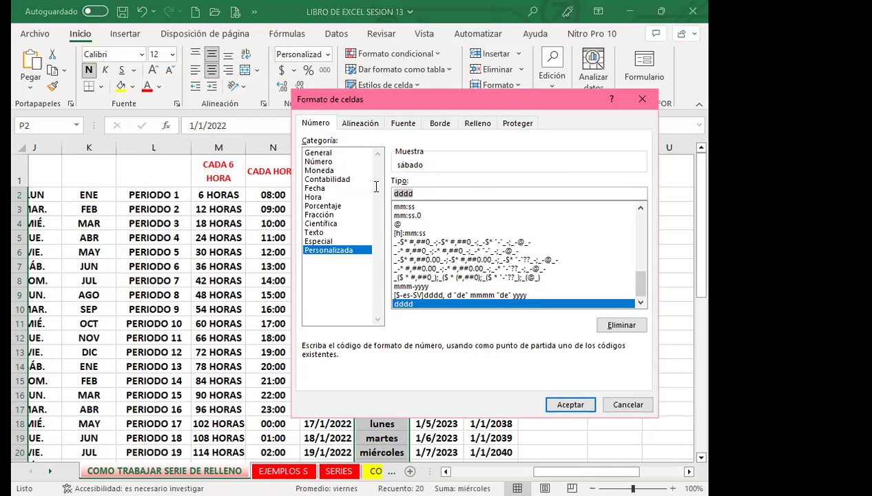
type("MMMM")
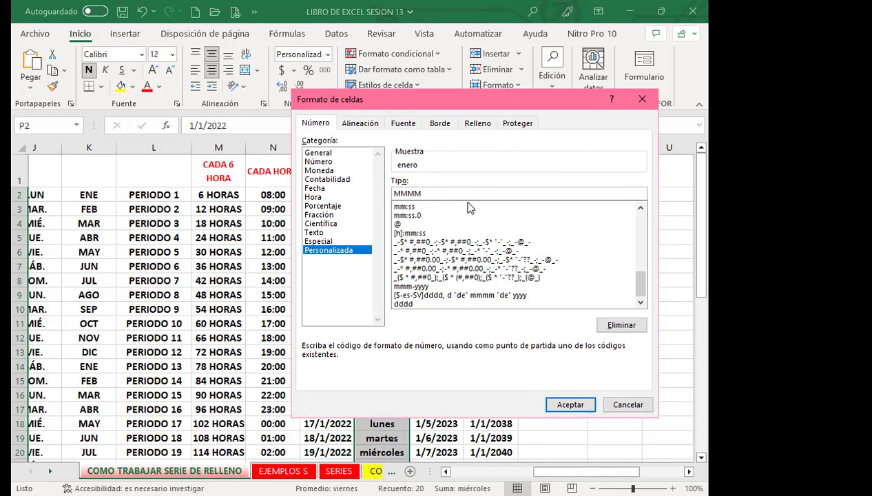
key("BackSpace")
key("BackSpace")
type("M")
type("M")
left_click(571, 404)
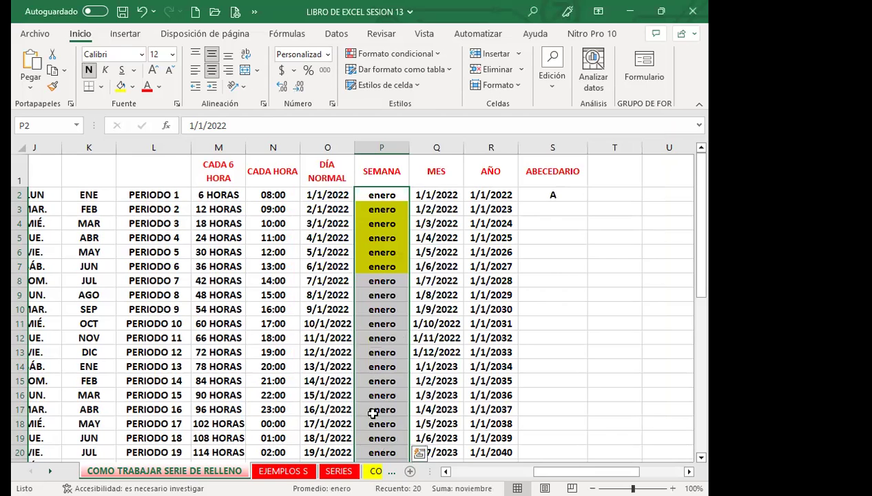
scroll(373, 413, "down", 1)
scroll(373, 371, "up", 1)
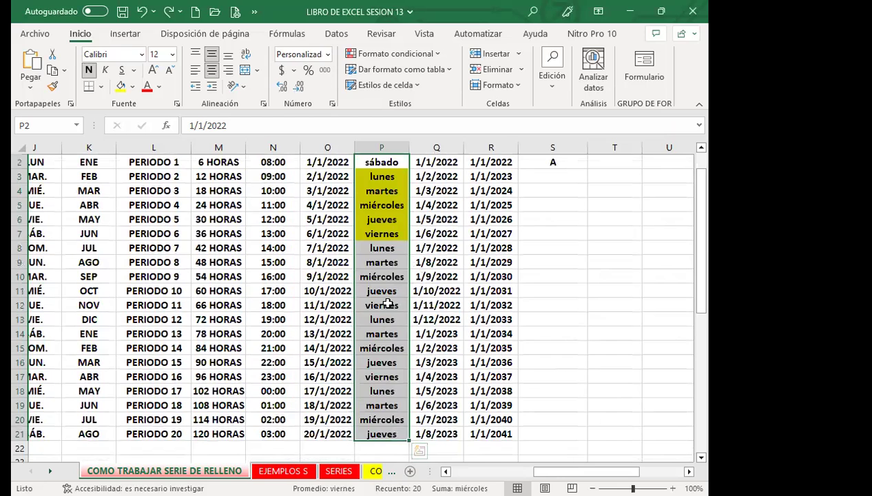
Undo the MMMM format so column P shows dates 1/1/2022 through 26/1/2022 again
key("ctrl+z")
scroll(387, 314, "up", 1)
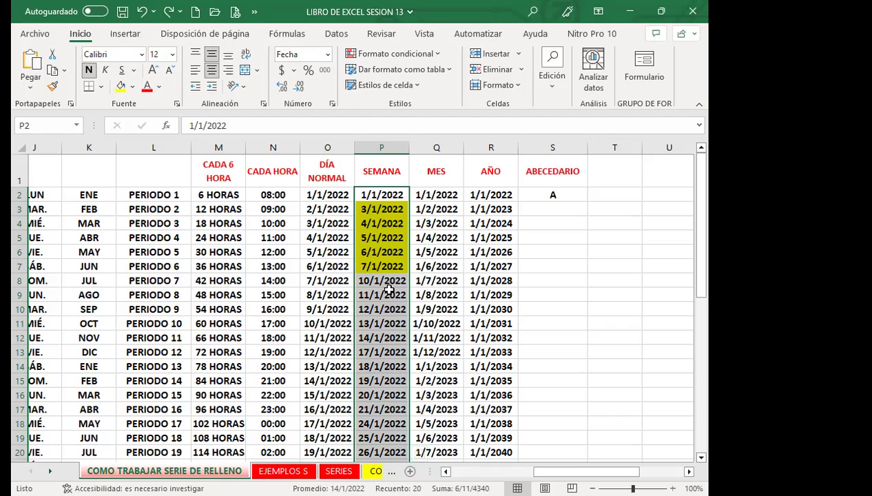
Copy the letter A from S2 down the ABECEDARIO column to S18
left_click(527, 234)
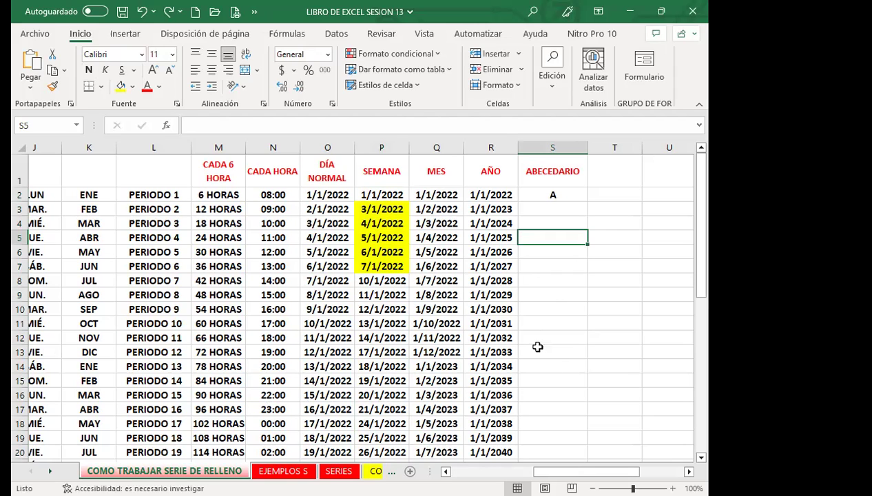
left_click(541, 196)
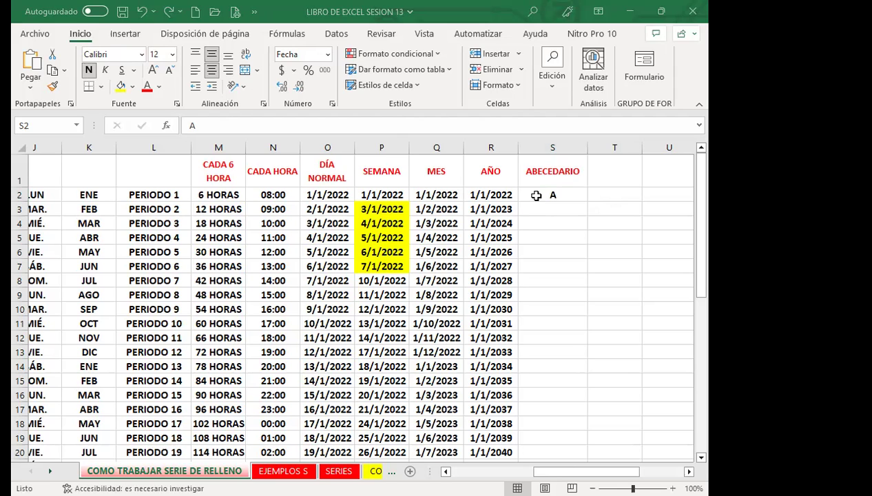
left_click(536, 195)
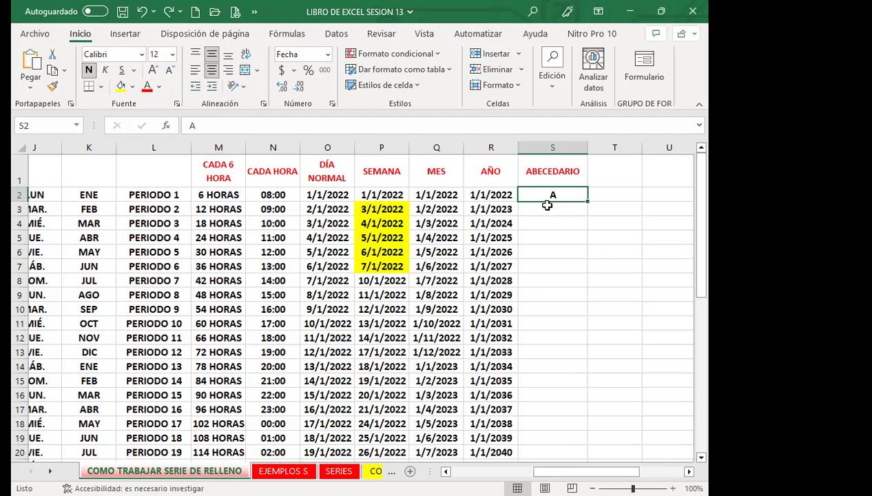
mouse_move(589, 200)
left_mouse_down()
mouse_move(586, 435)
mouse_move(576, 413)
left_mouse_up()
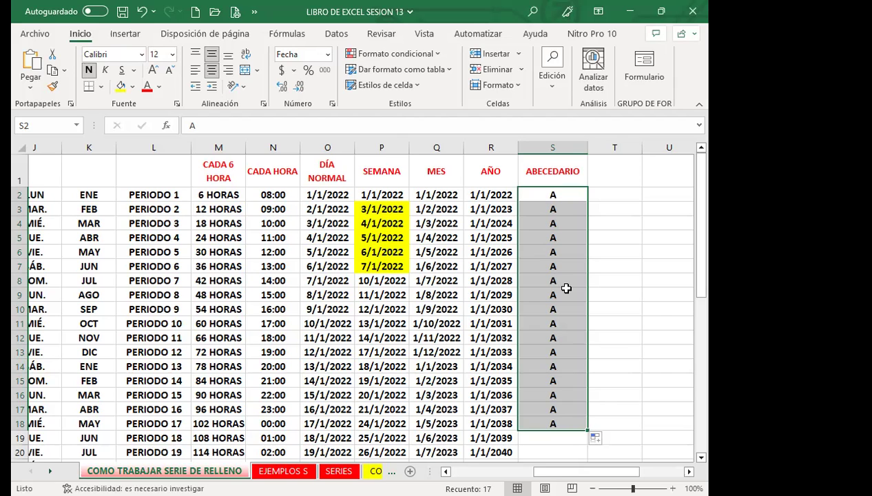
Delete the repeated A values in S3:S18, leaving only S2
left_click(565, 286)
left_click_drag(563, 210, 542, 431)
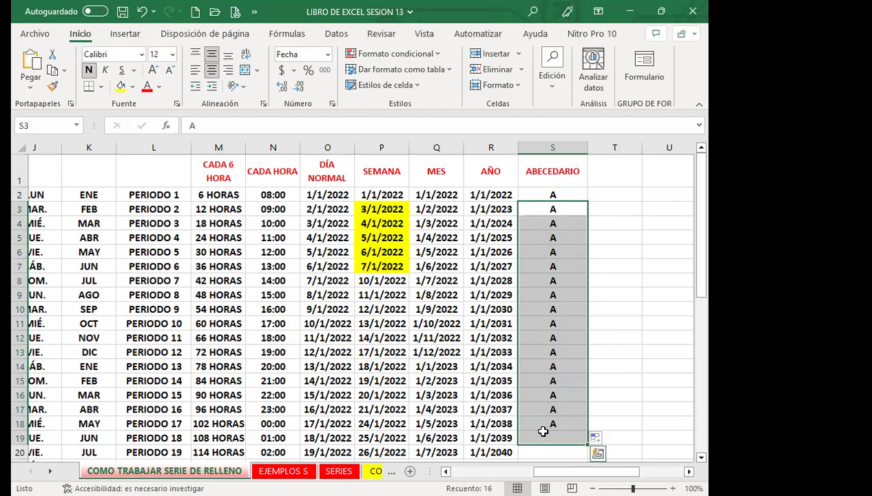
key("Delete")
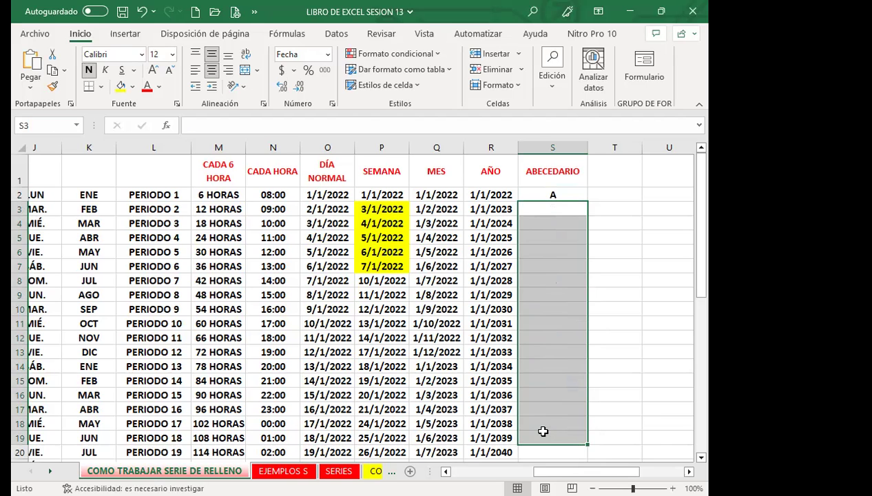
Select the alphabet list A–Z, including Ñ, in Z1:Z27
left_click(688, 471)
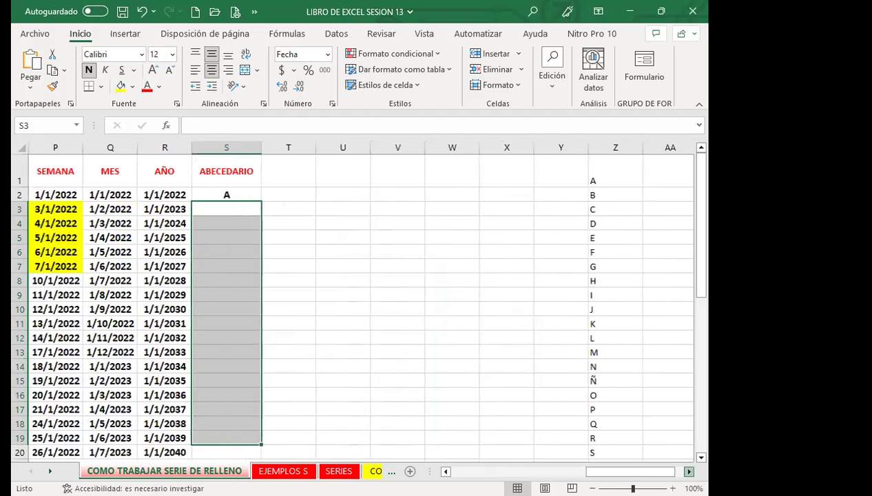
left_click(584, 295)
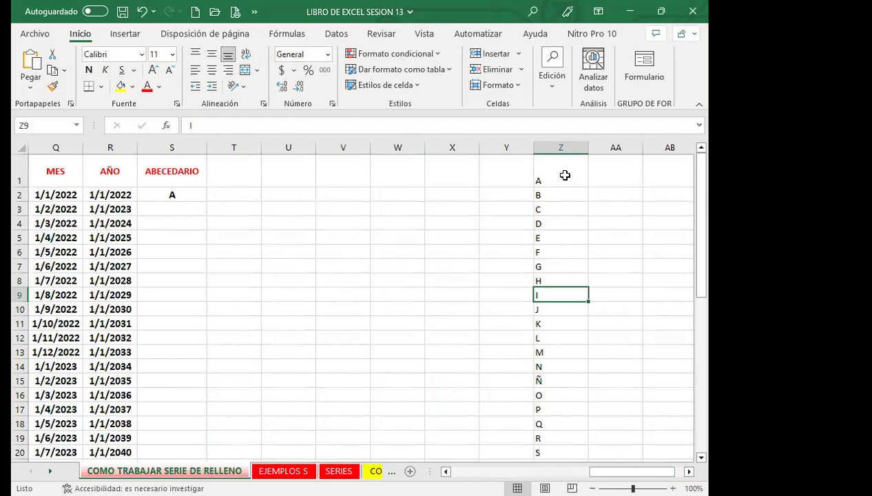
left_click_drag(563, 172, 565, 428)
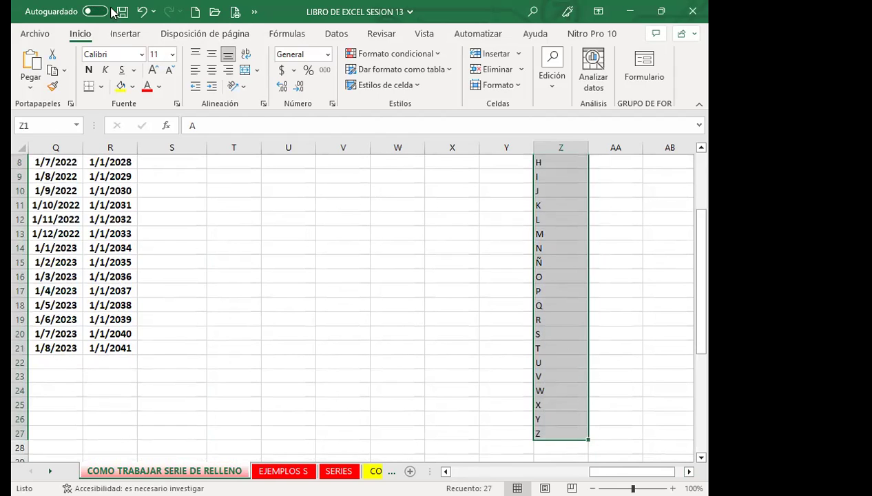
Import $Z$1:$Z$27 as a new custom list via Excel Options > Avanzadas > Modificar listas personalizadas
left_click(255, 12)
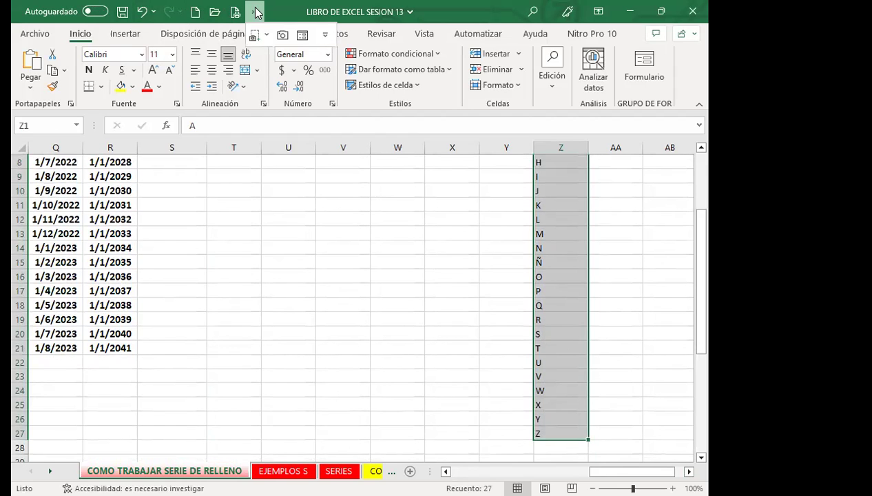
left_click(325, 35)
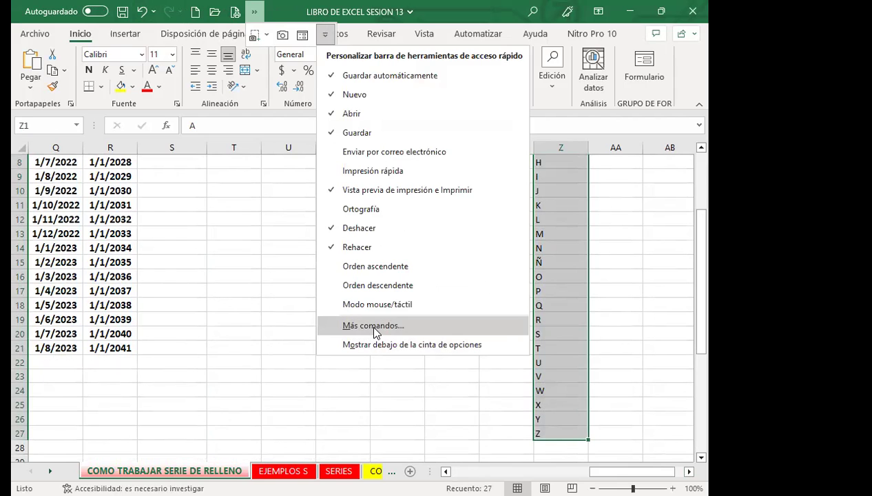
left_click(374, 329)
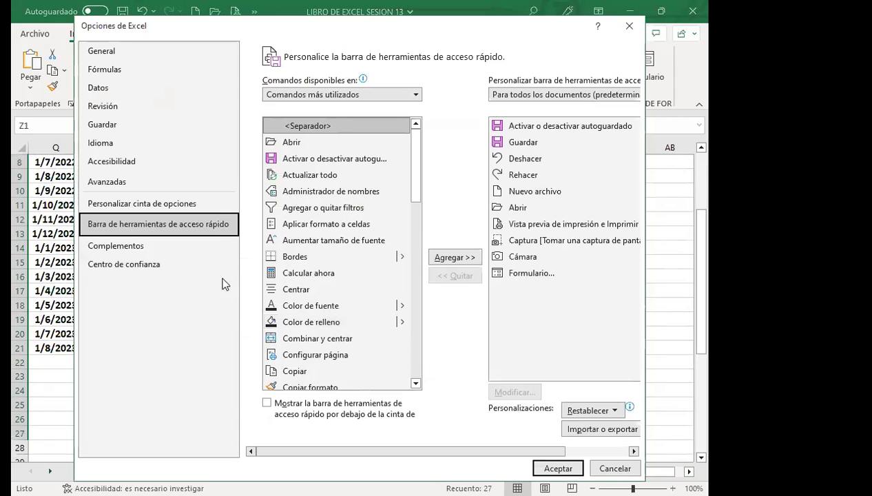
left_click(127, 184)
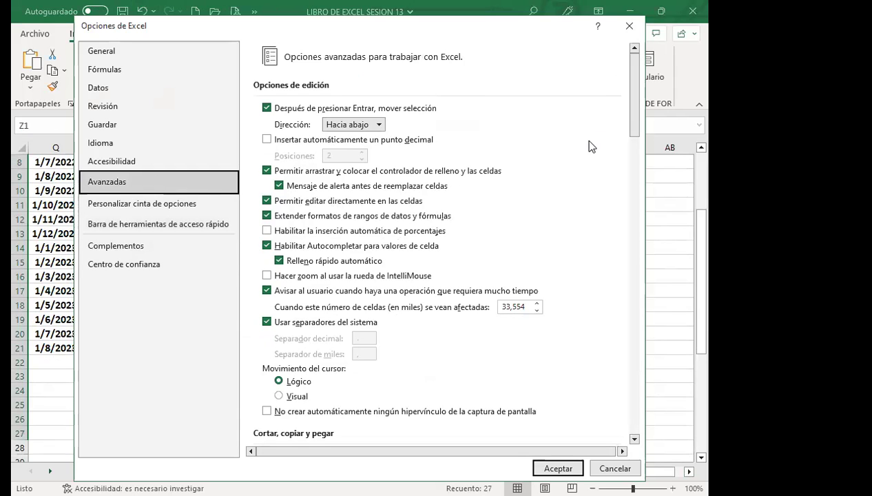
left_click_drag(633, 107, 642, 431)
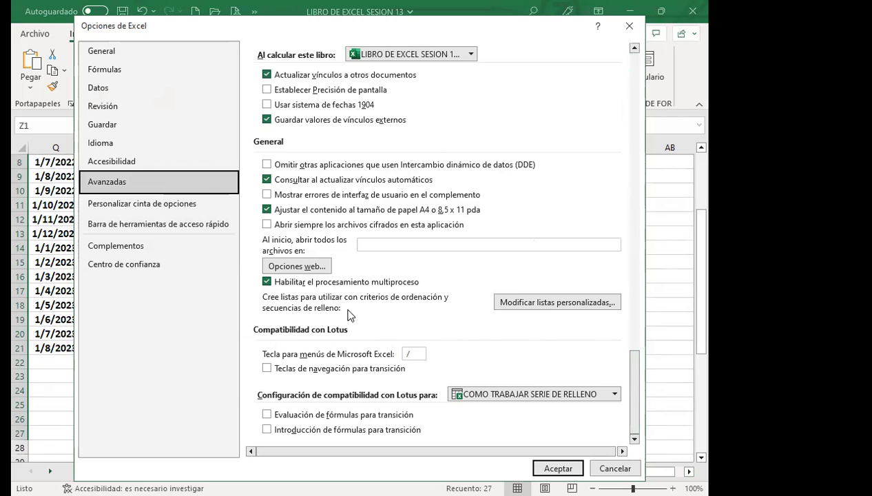
left_click(561, 304)
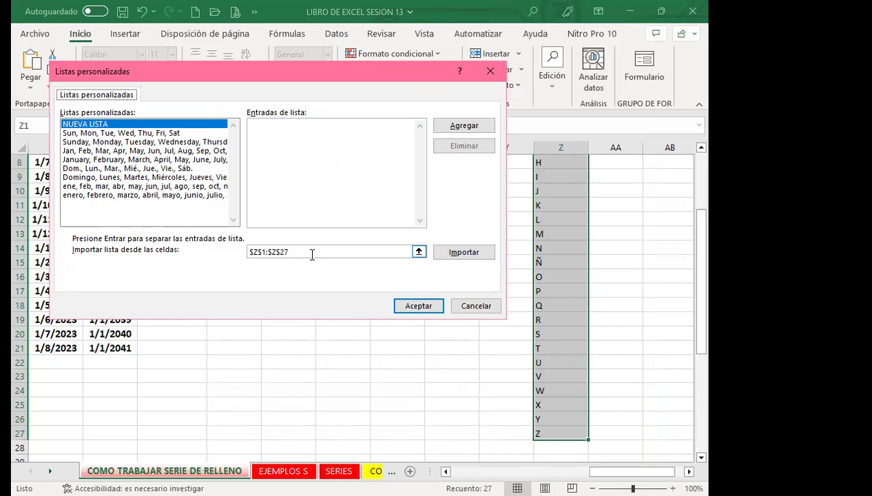
left_click(456, 252)
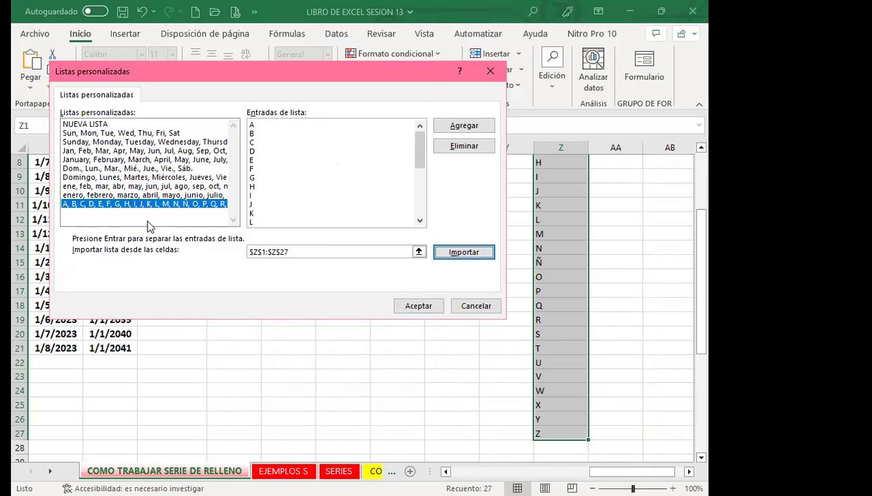
left_click(424, 308)
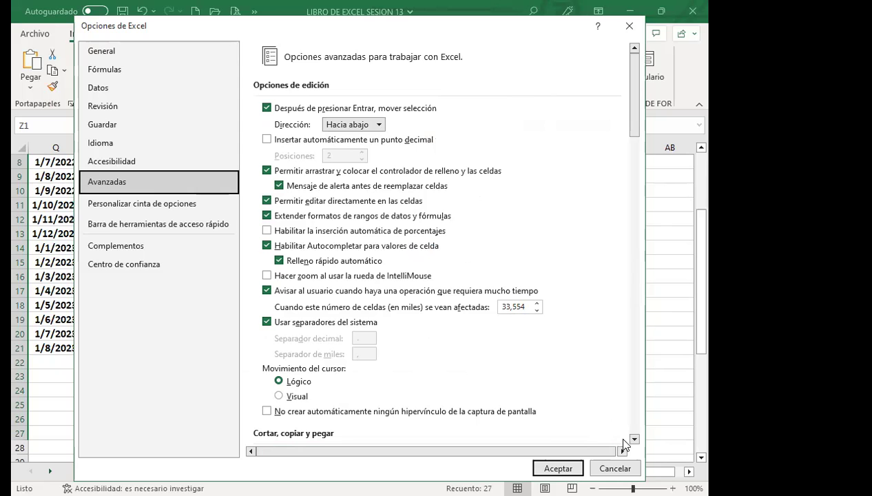
Fill the ABECEDARIO column S with the custom alphabet starting from A in S2
left_click(544, 467)
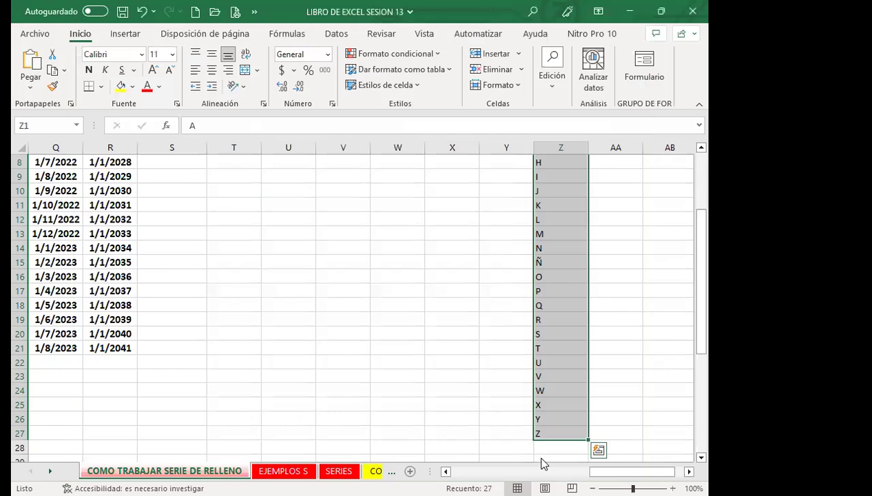
scroll(146, 231, "up", 3)
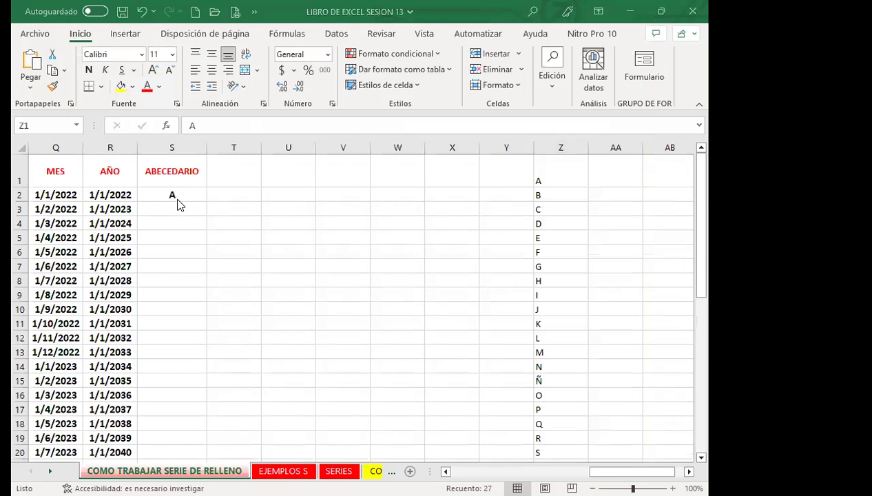
left_click(186, 196)
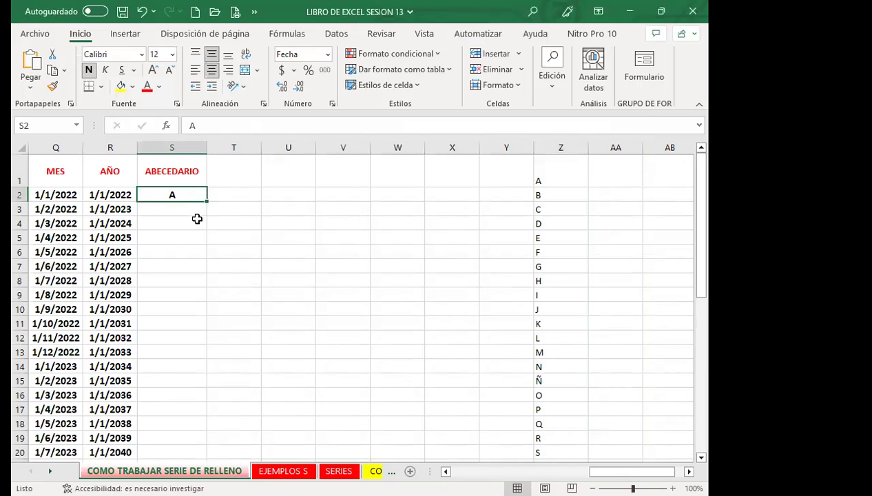
left_click_drag(207, 200, 205, 218)
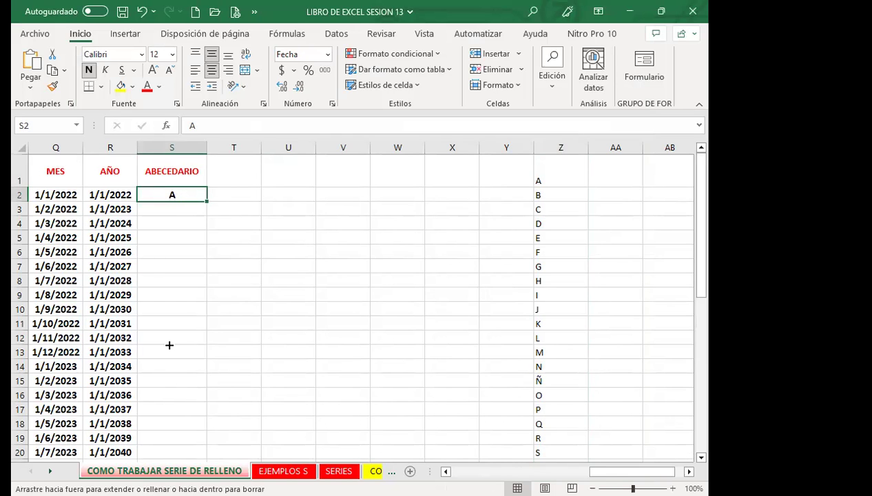
left_click_drag(167, 356, 172, 458)
scroll(207, 288, "up", 3)
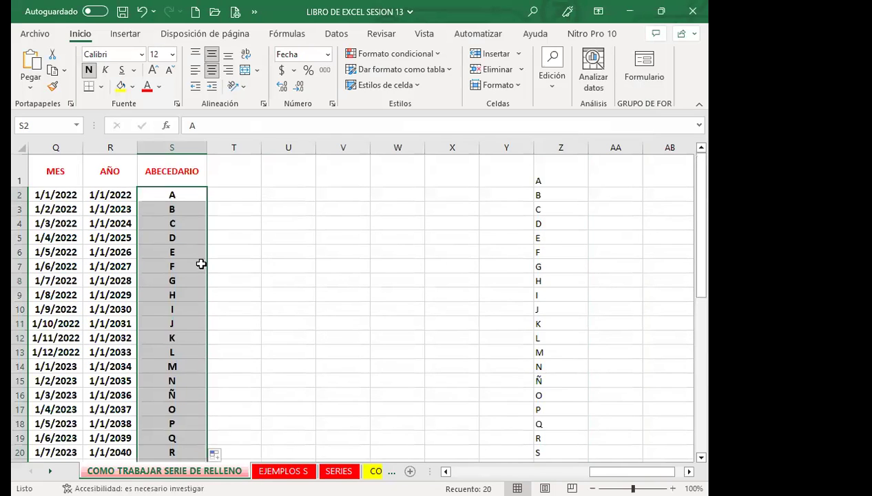
Enter C in T2 and fill column T with letters running from C through T
left_click(245, 195)
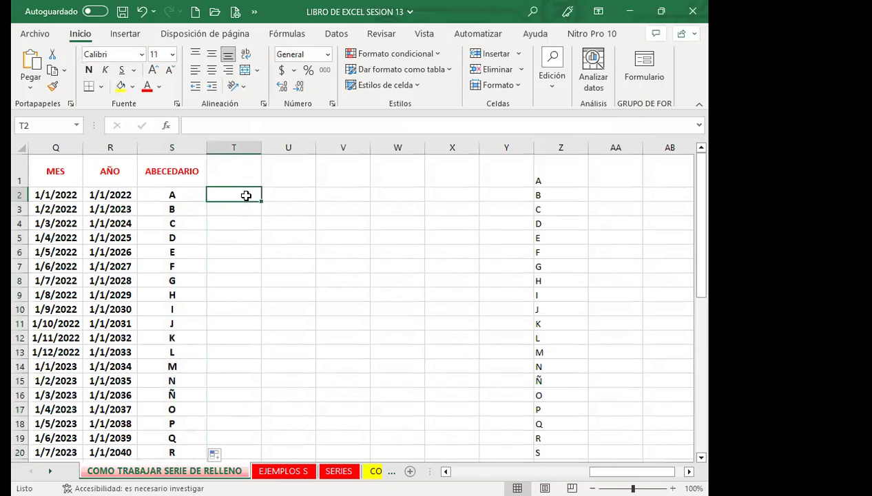
type("C")
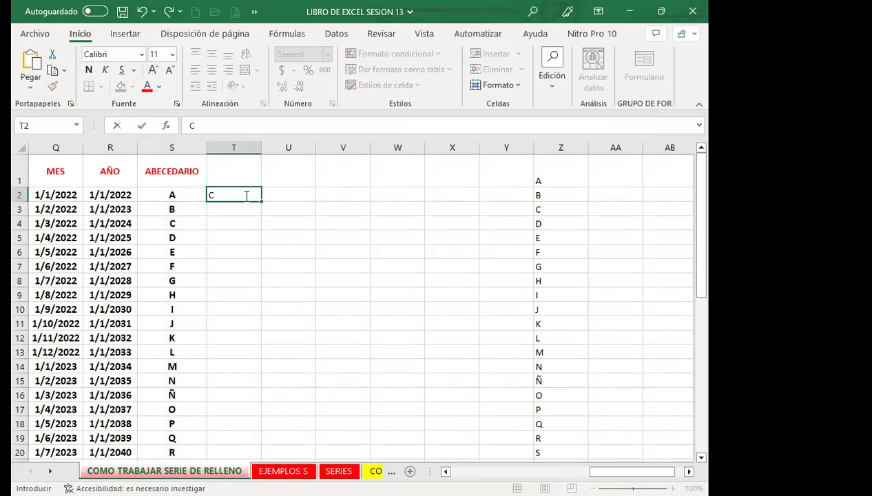
key("Return")
left_click(243, 197)
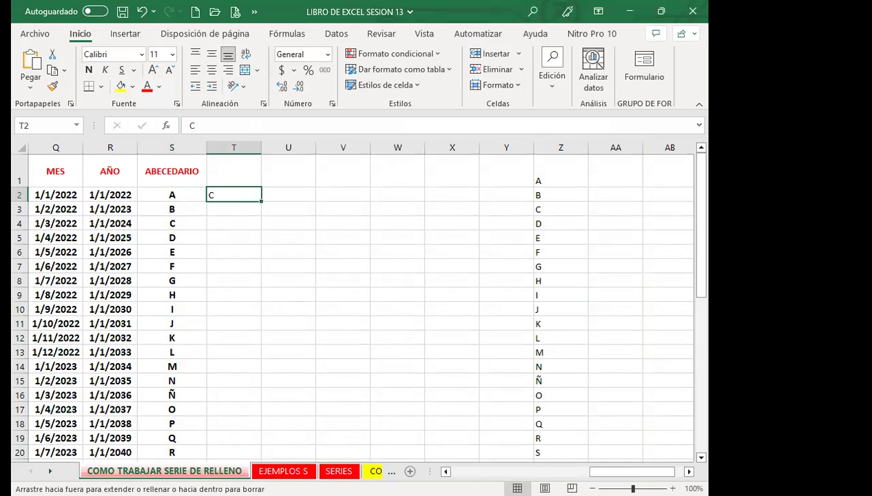
left_click_drag(261, 201, 231, 262)
left_click(239, 212)
left_click(284, 205)
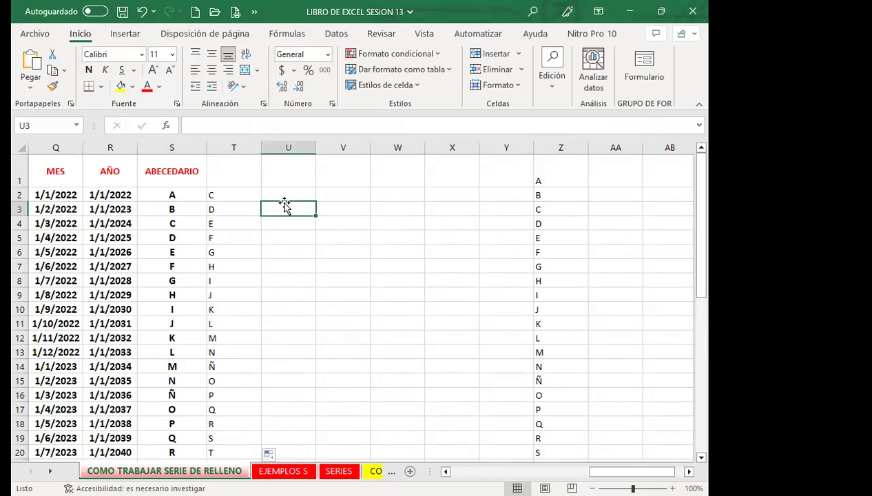
left_click(207, 238)
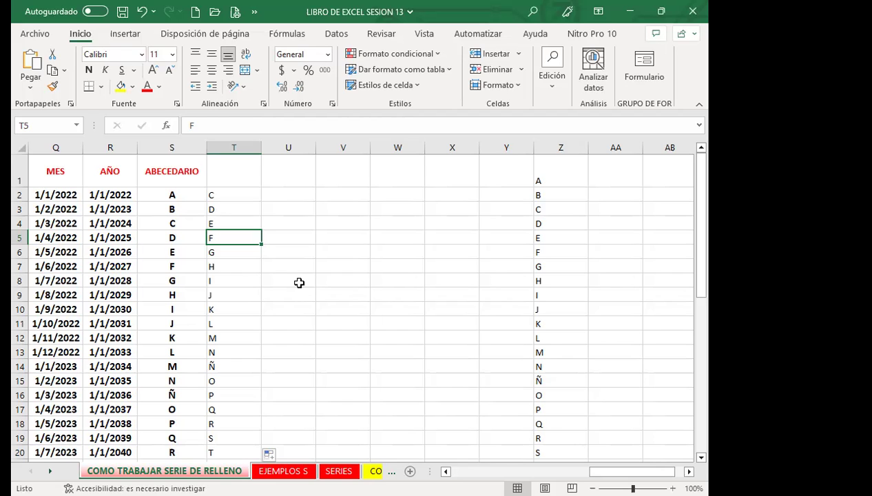
Check the letters in cells T5 and T6 of the filled series
left_click(337, 292)
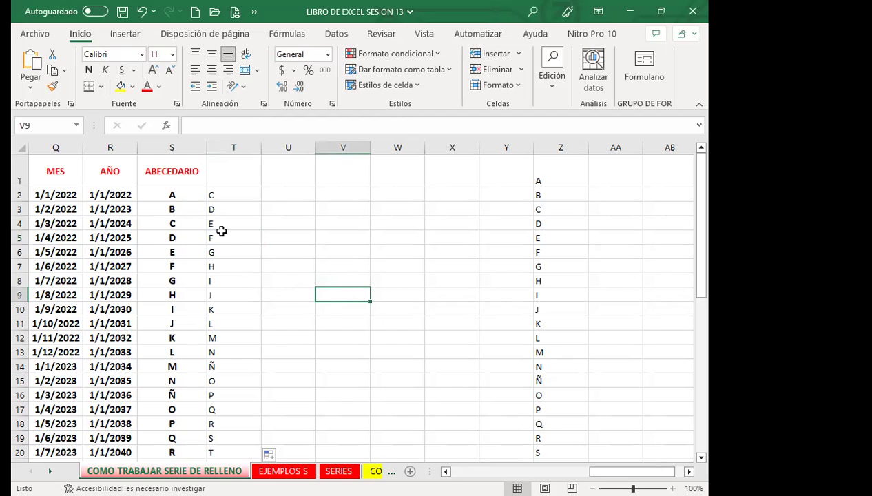
left_click(253, 235)
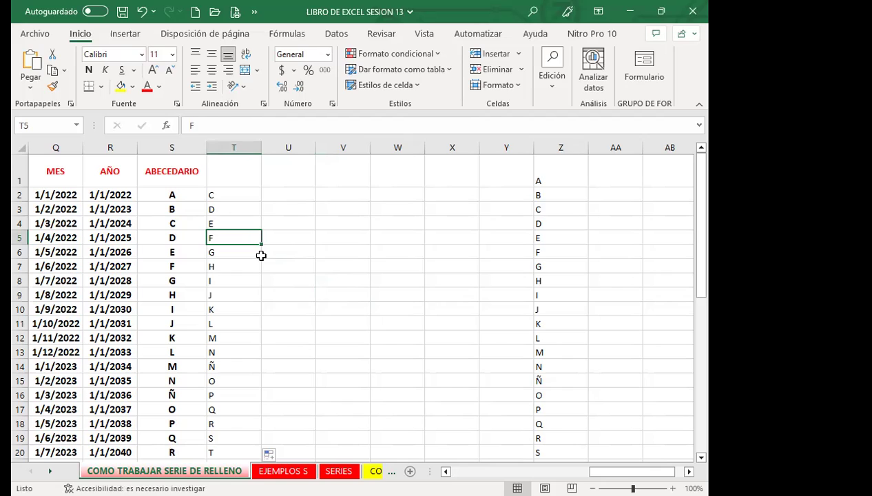
left_click(248, 246)
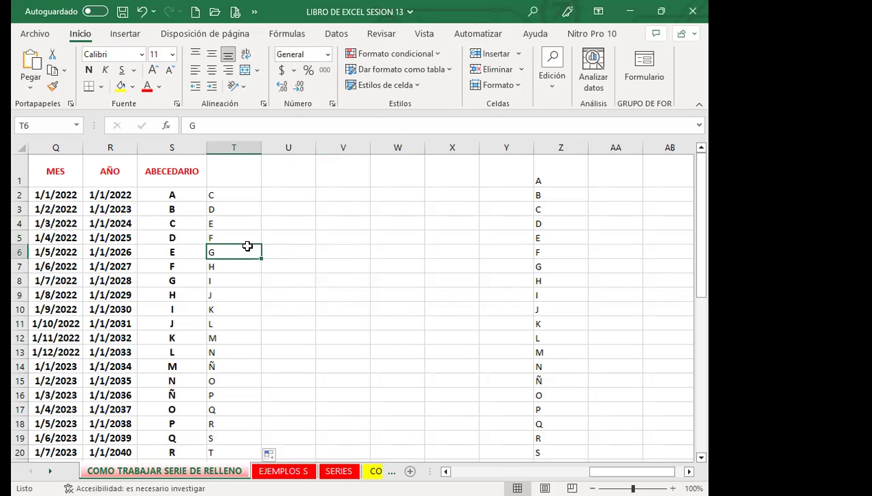
Review the saved A–Z custom list in Excel Options, then close Options without changes
left_click(254, 12)
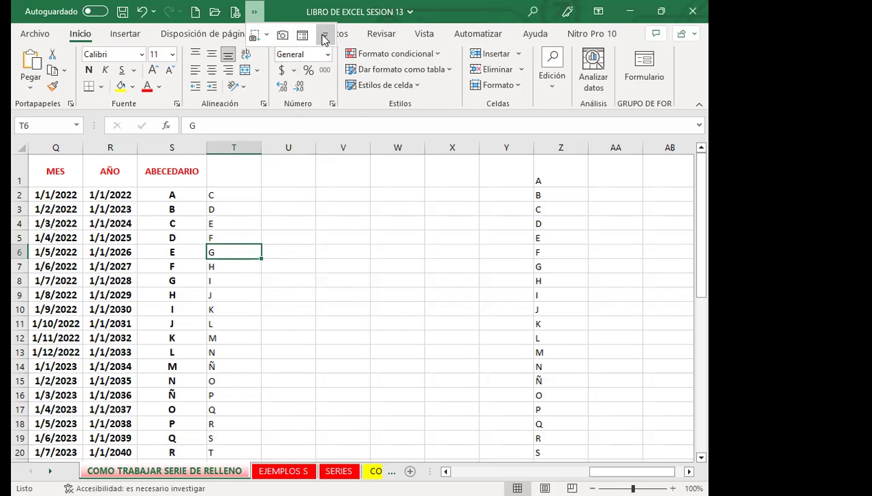
left_click(325, 34)
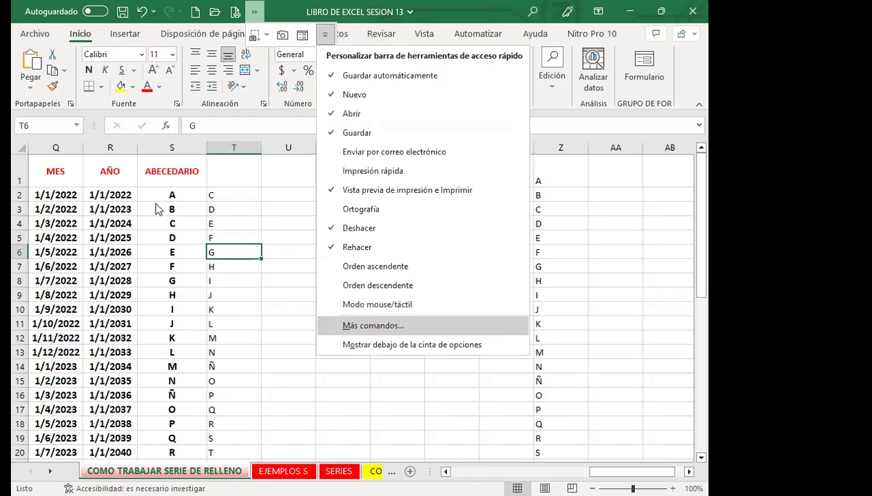
left_click(427, 325)
left_click(124, 184)
left_click_drag(634, 101, 635, 406)
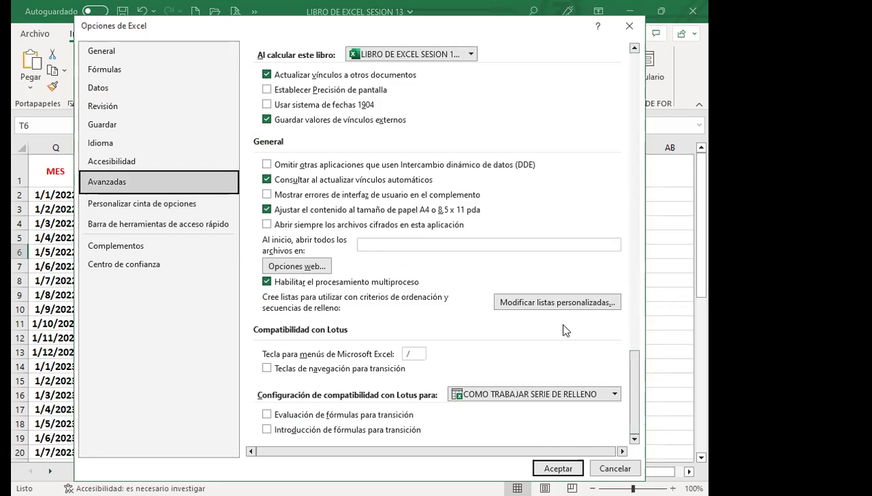
left_click(521, 303)
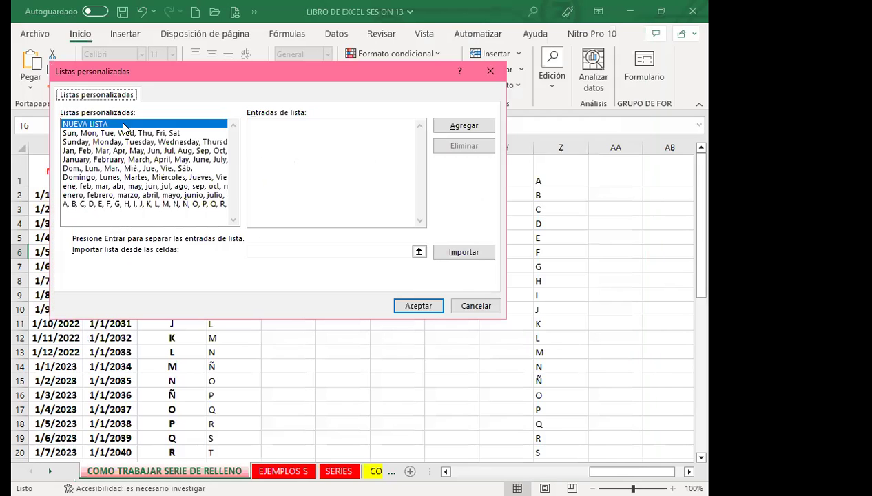
left_click(126, 204)
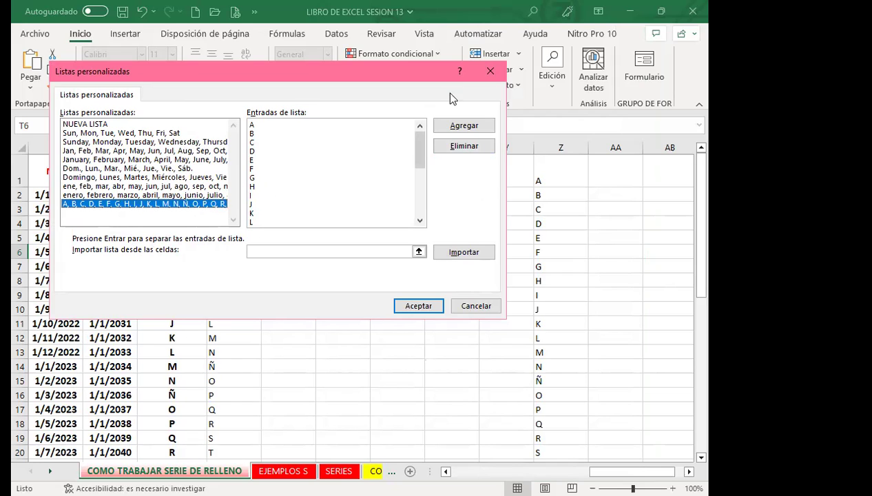
left_click(418, 305)
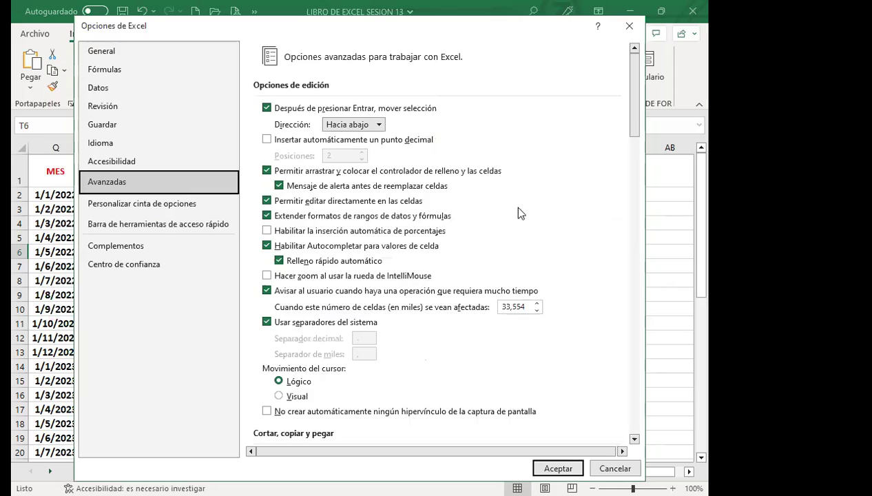
key("Escape")
left_click(352, 275)
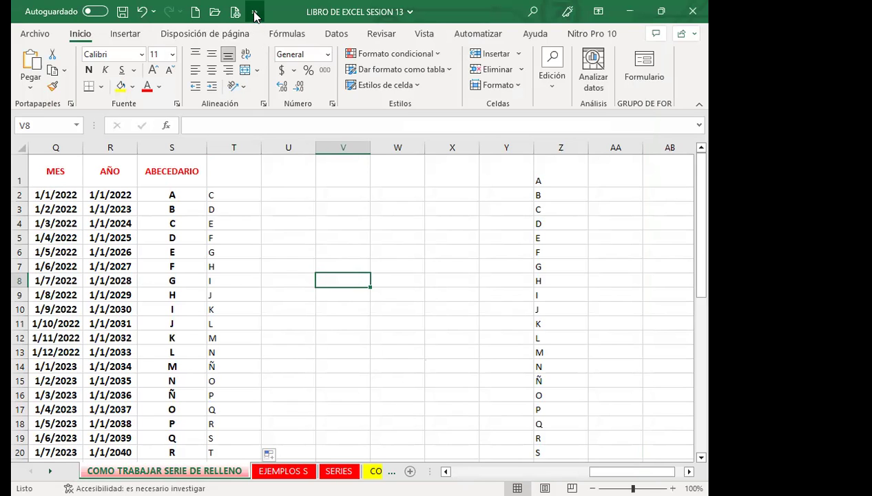
Reopen the custom lists editor from Excel Options > Avanzadas and close it again
left_click(254, 12)
left_click(325, 34)
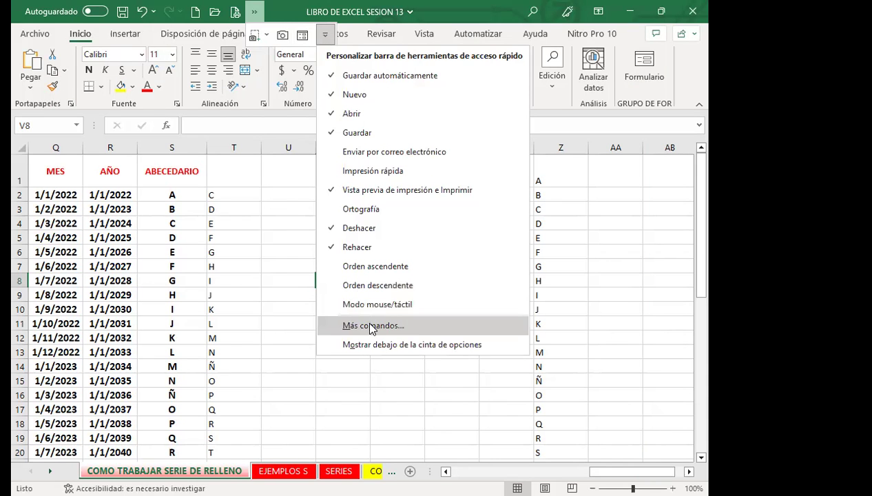
key("Return")
left_click(122, 183)
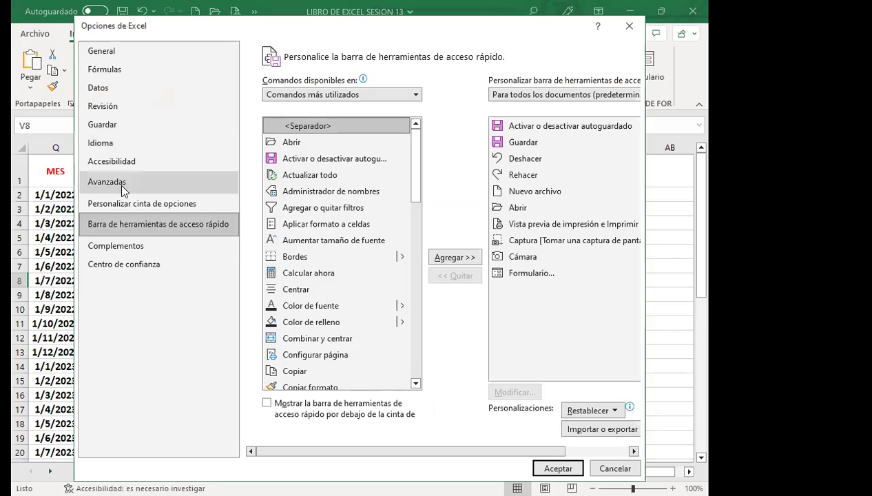
left_click_drag(634, 120, 623, 425)
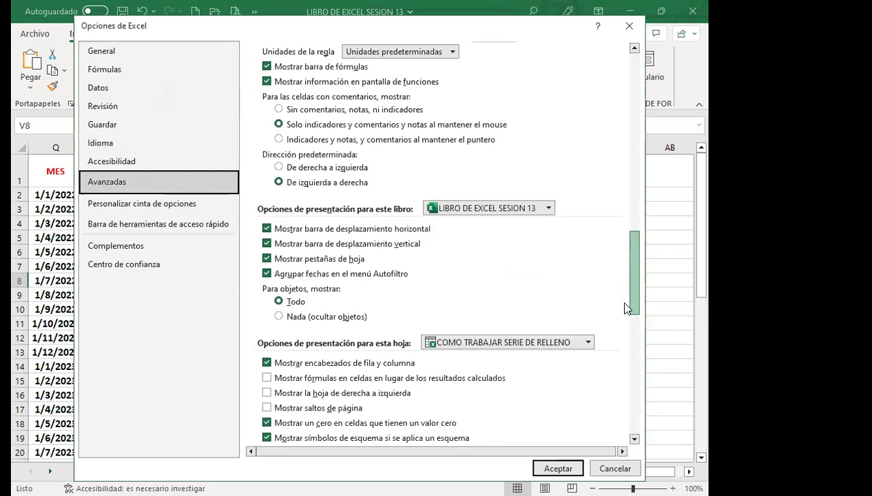
left_click(544, 303)
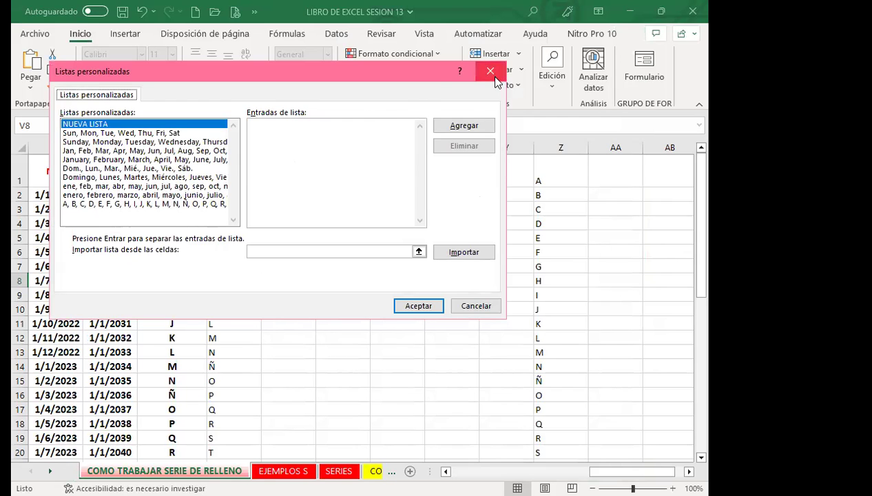
left_click(418, 305)
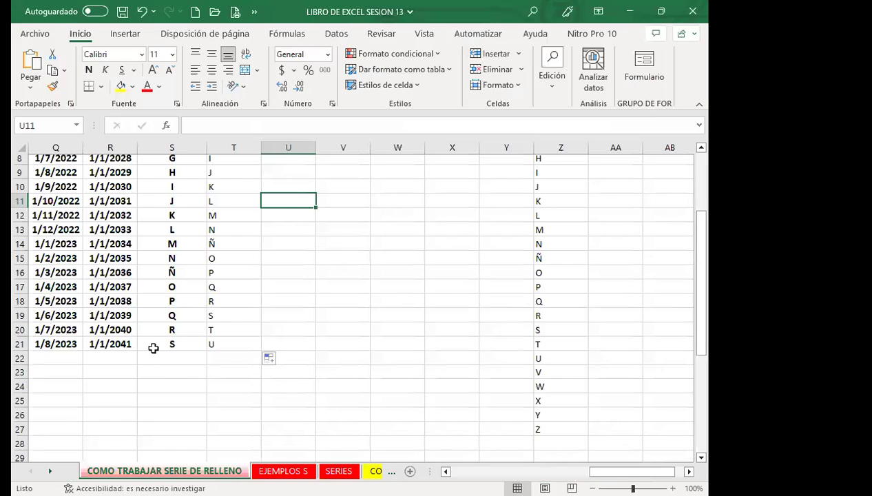
scroll(152, 347, "up", 2)
scroll(596, 424, "left", 3)
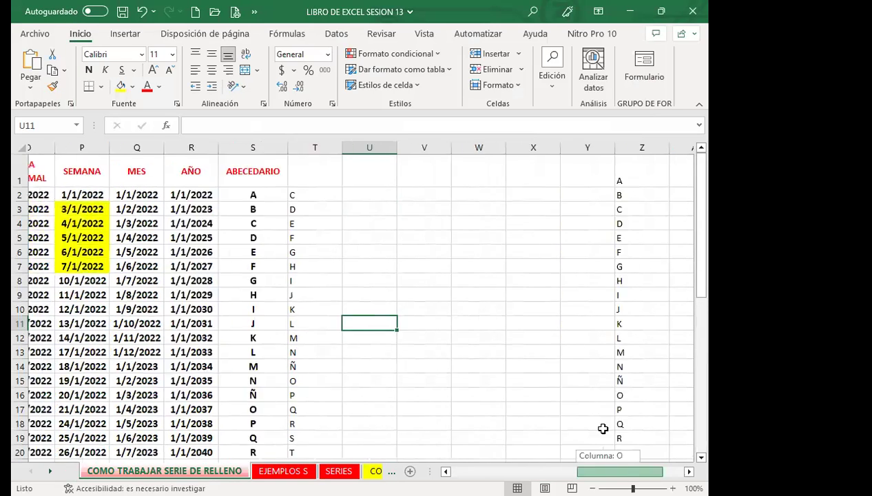
scroll(596, 424, "left", 7)
left_click(274, 344)
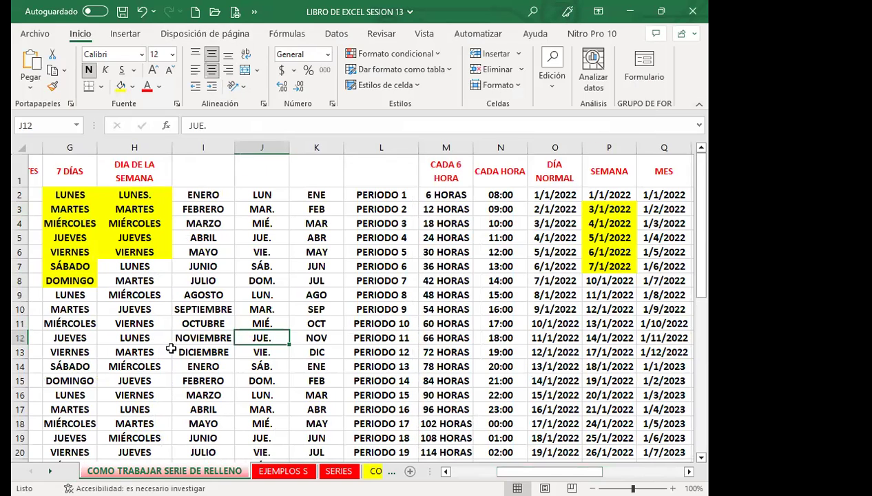
left_click_drag(37, 246, 172, 346)
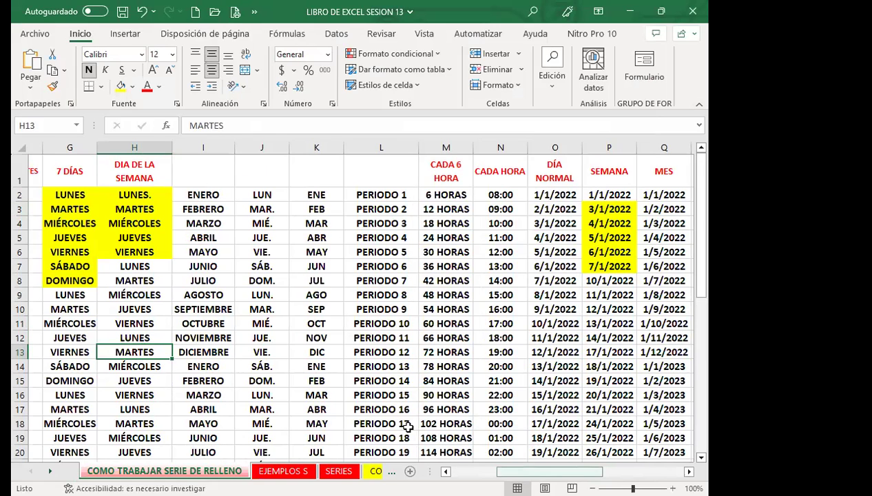
scroll(408, 427, "left", 2)
scroll(407, 427, "left", 2)
scroll(408, 427, "left", 2)
Select column A from A2 down to A40
left_click(171, 351)
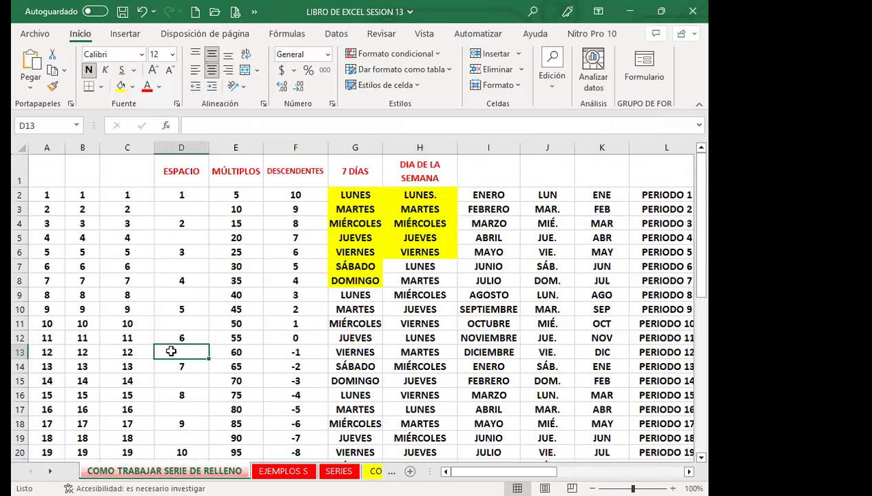
left_click(96, 293)
left_click(46, 197)
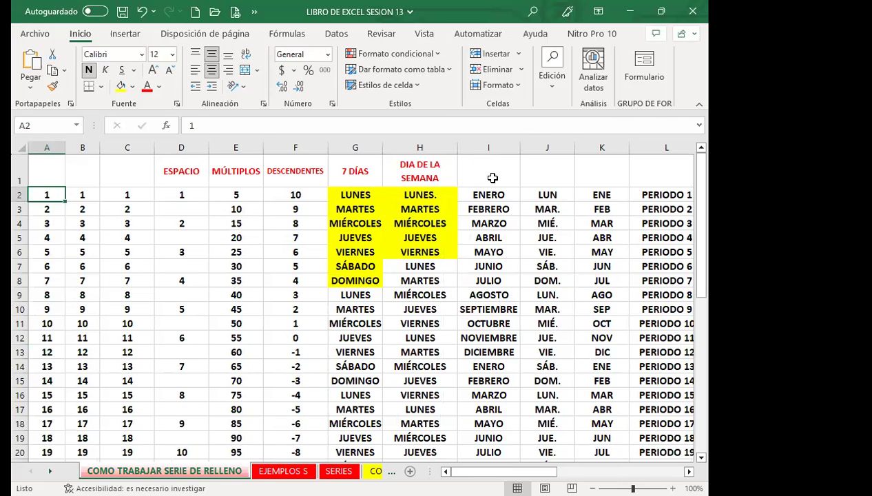
key("shift+Down")
key("shift+Down")
key("shift+Down")
key("shift+Down")
key("shift+Down")
key("shift+Down")
key("shift+Down")
key("shift+Down")
key("shift+Down")
key("shift+Down")
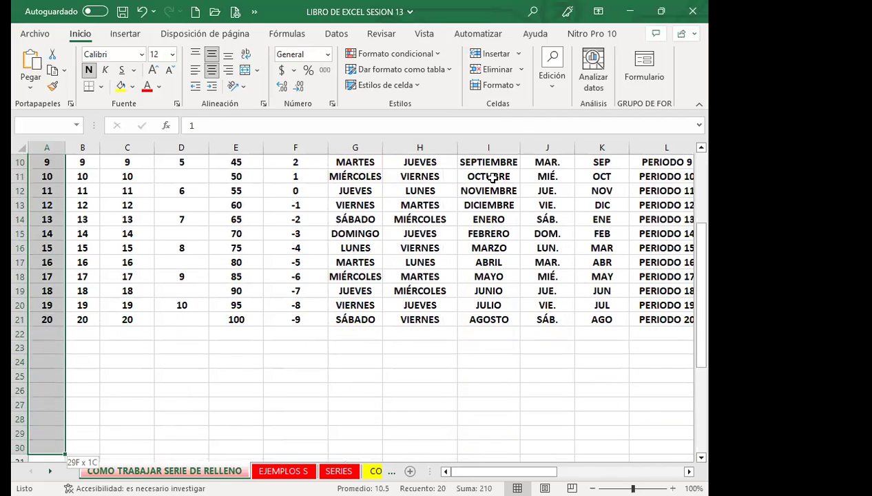
key("shift+Down")
key("shift+Down")
key("shift+Down")
key("shift+Down")
key("shift+Down")
key("shift+Down")
key("shift+Down")
key("shift+Down")
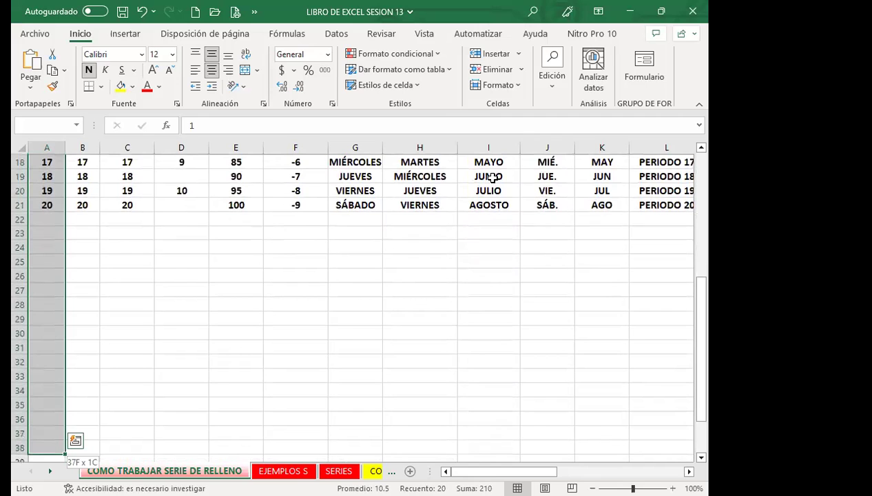
key("shift+Down")
key("shift+Down")
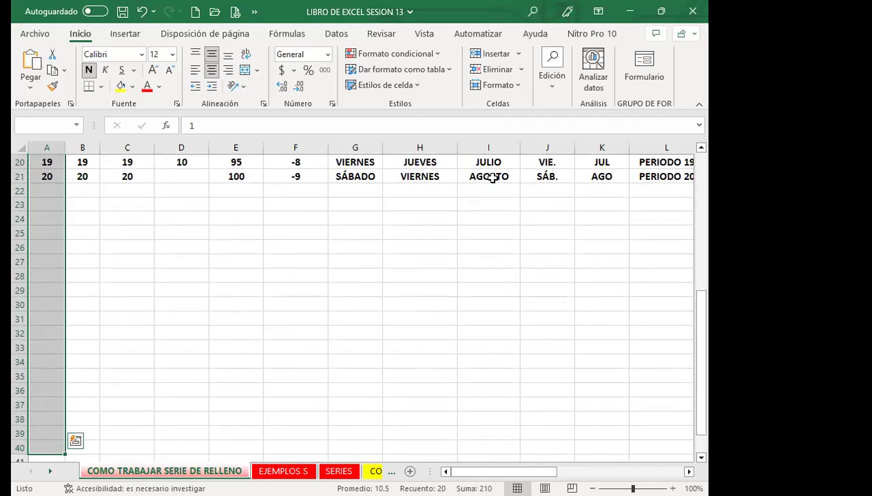
Open the Series dialog (Inicio > Edición > Rellenar > Series) with keys Alt, O, Z, E, G, S
key("alt")
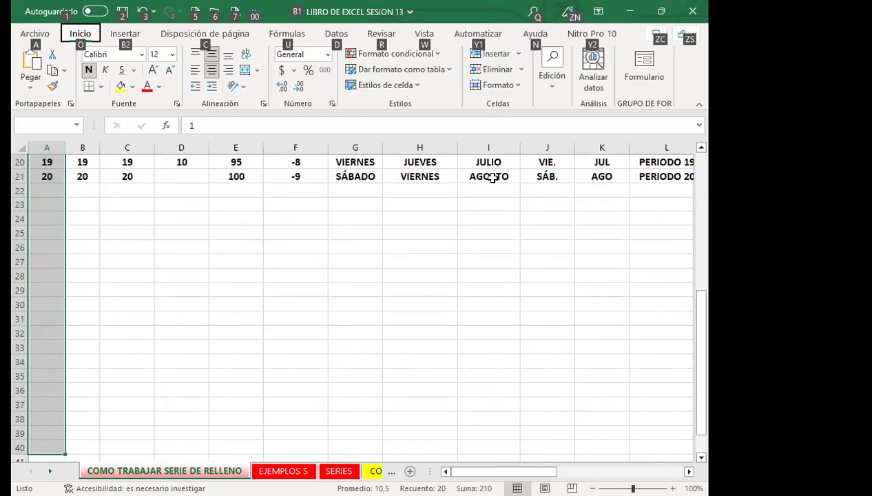
key("o")
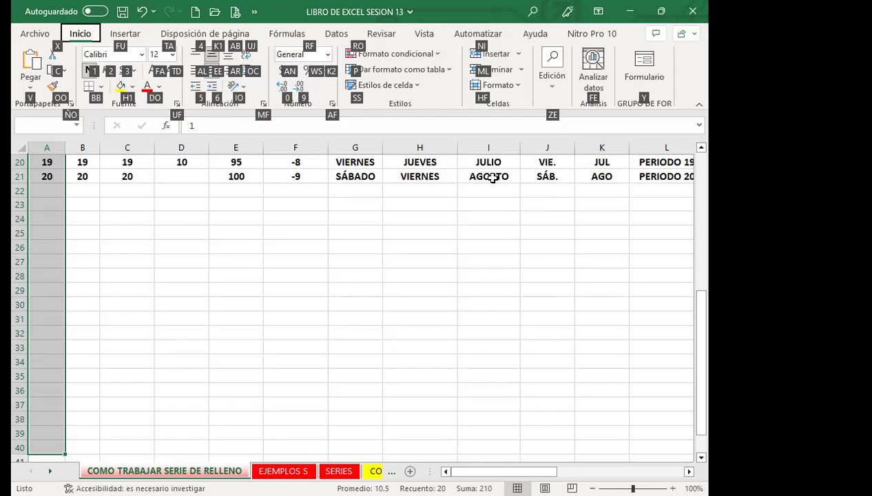
key("z")
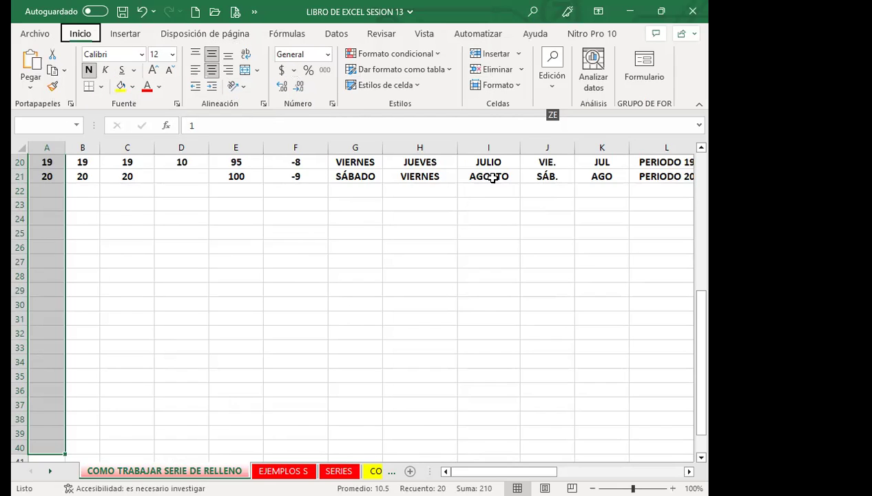
key("e")
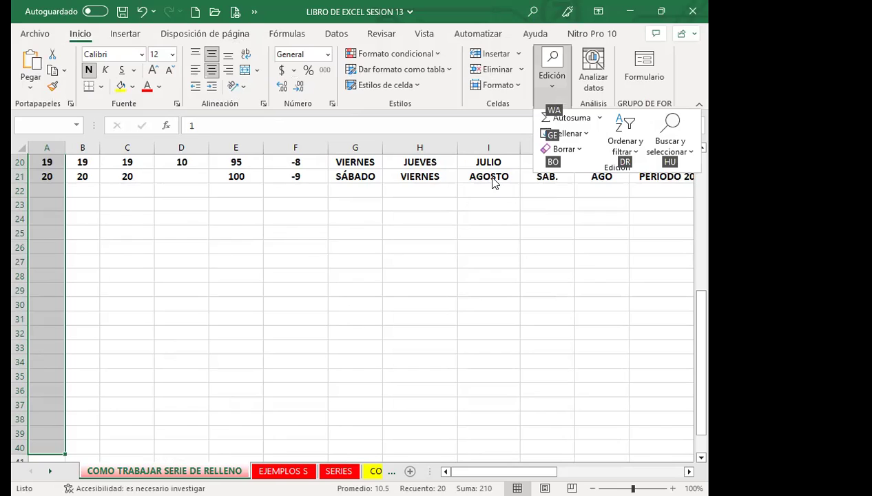
key("g")
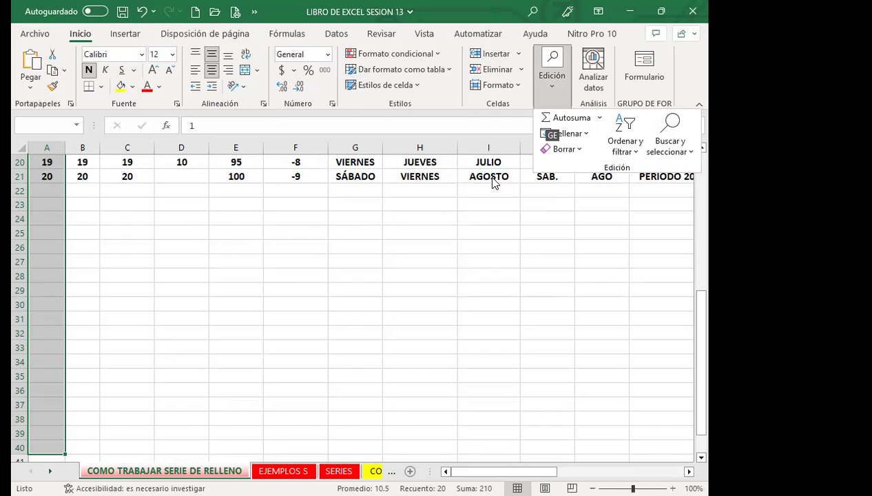
key("e")
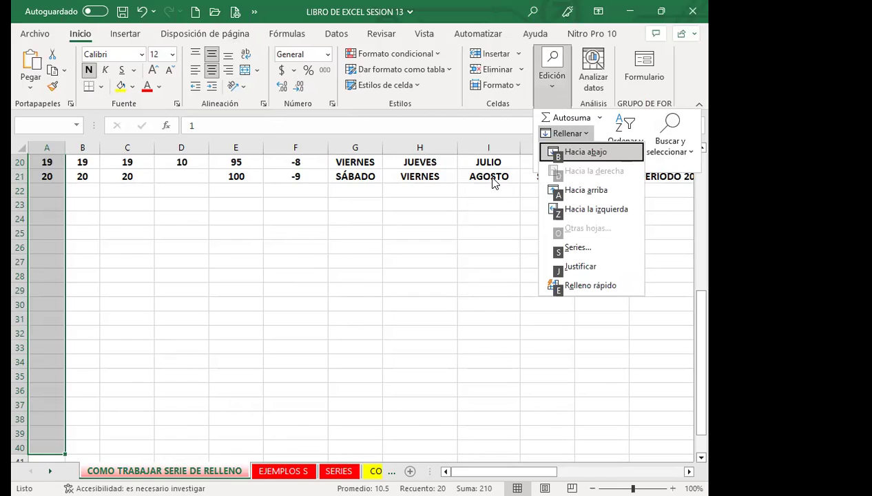
key("s")
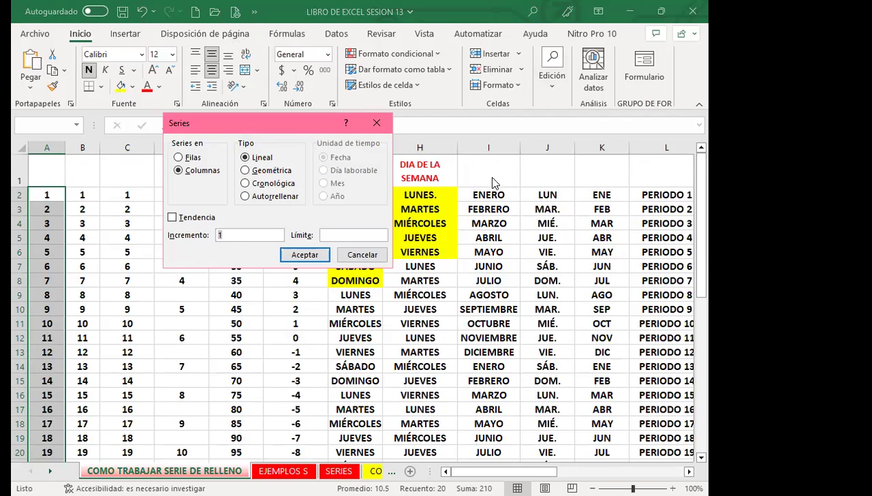
Enter a Límite of 500 and apply the linear series so column A counts 1 to 39
key("Tab")
type("50")
key("BackSpace")
type("00")
key("Return")
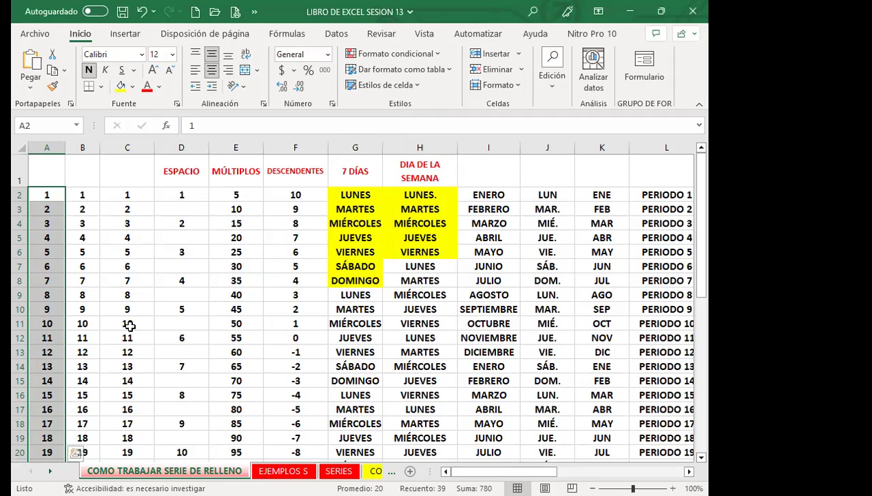
scroll(66, 375, "down", 2)
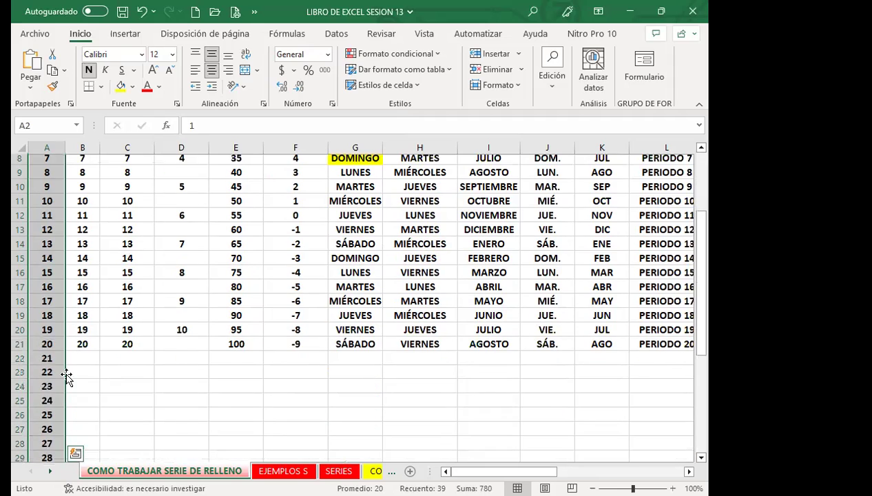
scroll(66, 375, "up", 2)
key("Down")
key("Down")
key("Down")
key("Down")
key("Down")
key("Down")
key("Down")
key("Down")
key("Down")
key("Down")
key("Down")
key("Down")
key("Down")
key("Down")
key("Down")
key("Down")
key("Down")
key("Down")
key("Down")
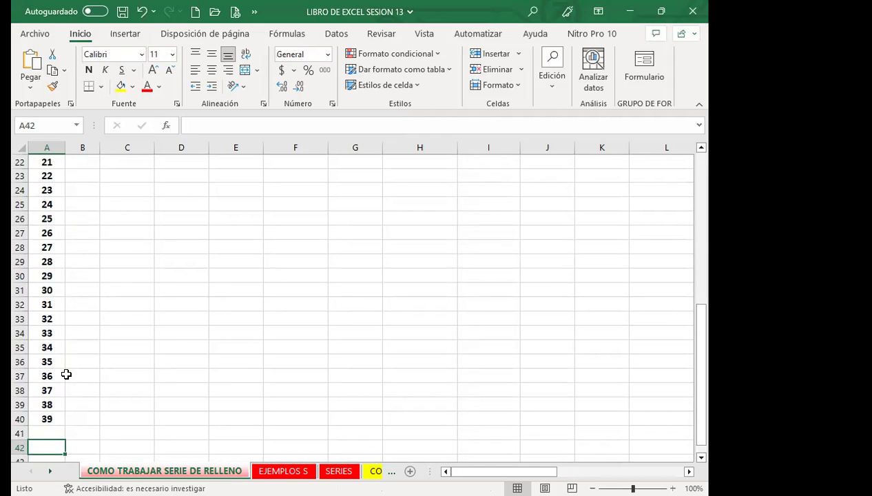
Fill B2:B40 with an Autorrellenar series so column B counts 1 to 39
scroll(17, 346, "up", 7)
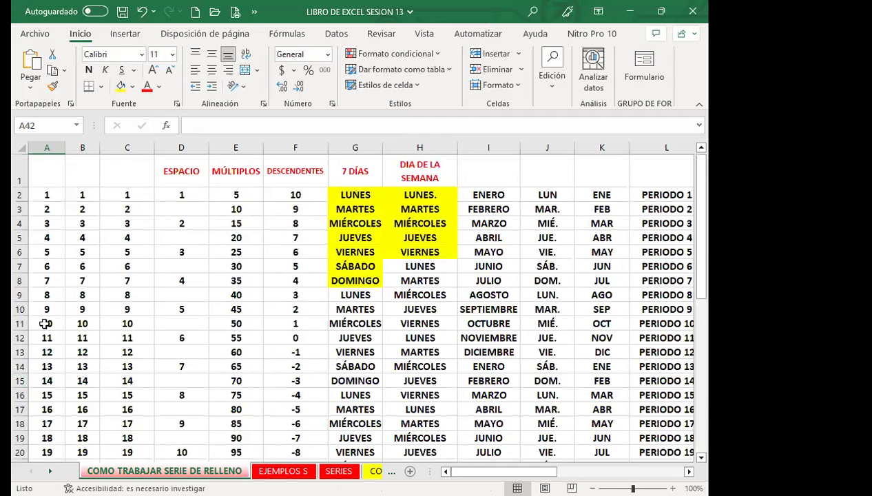
left_click_drag(88, 197, 83, 435)
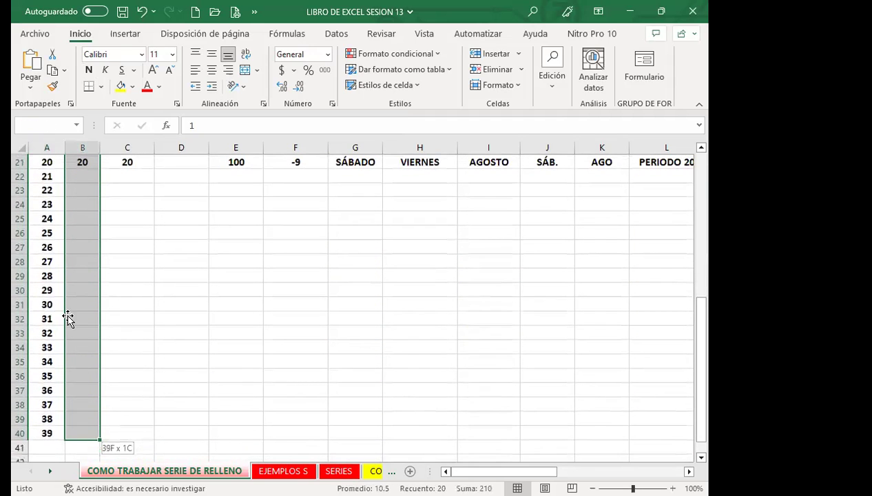
scroll(89, 276, "up", 7)
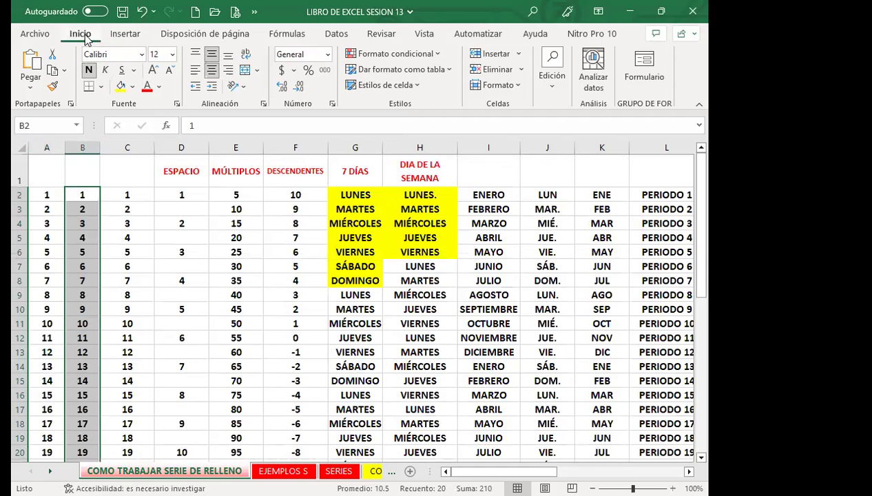
left_click(551, 80)
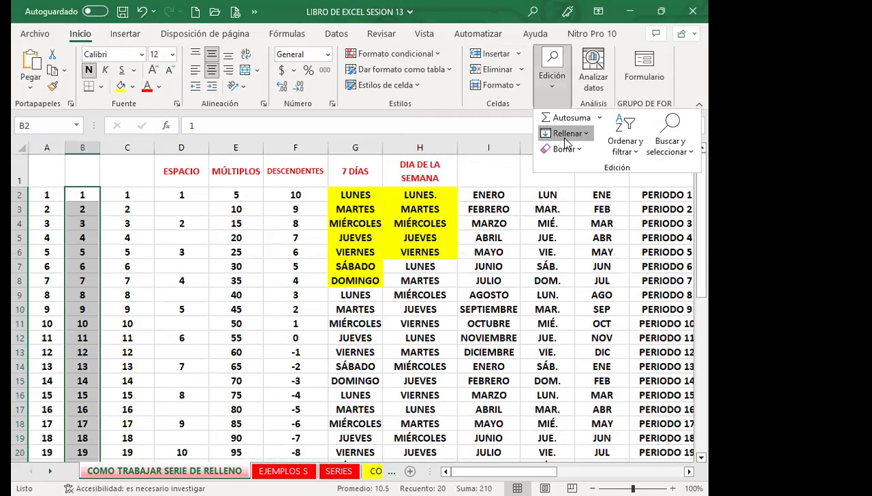
left_click(563, 133)
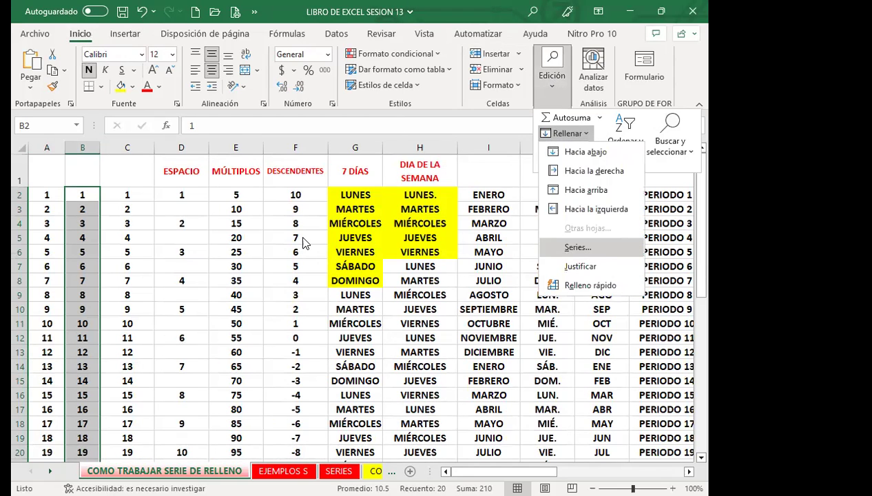
left_click(269, 196)
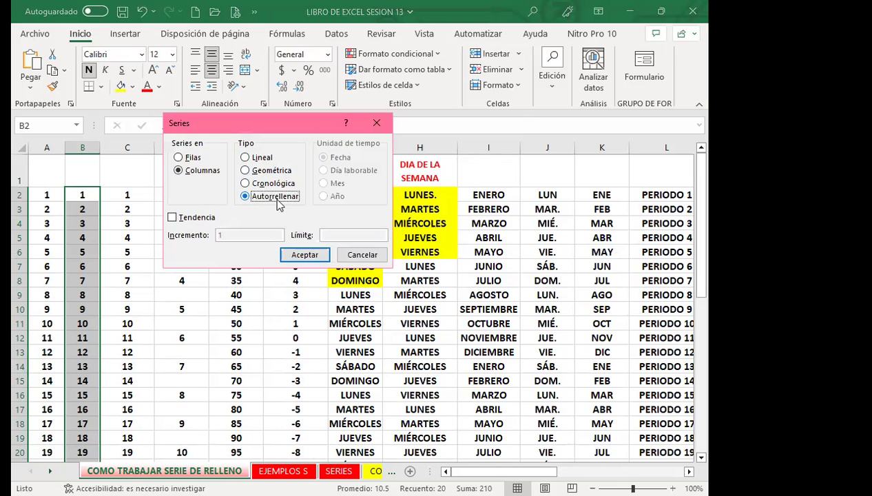
left_click(306, 253)
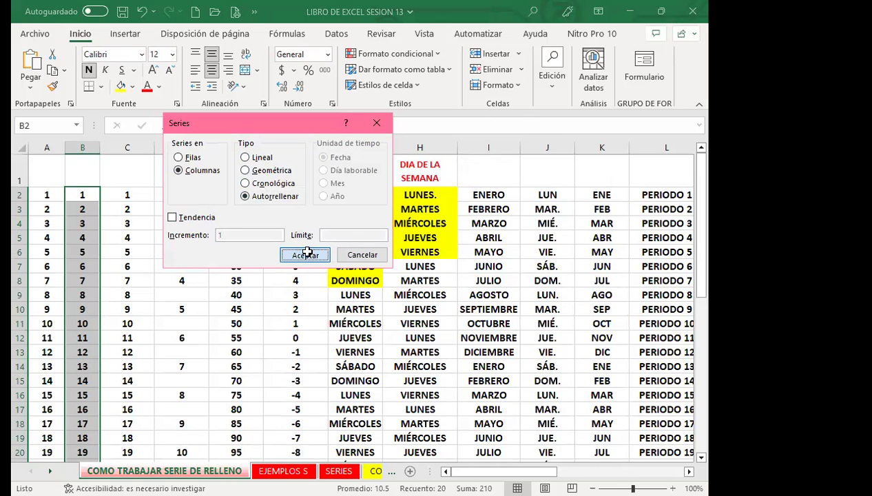
scroll(112, 341, "down", 4)
scroll(107, 355, "down", 4)
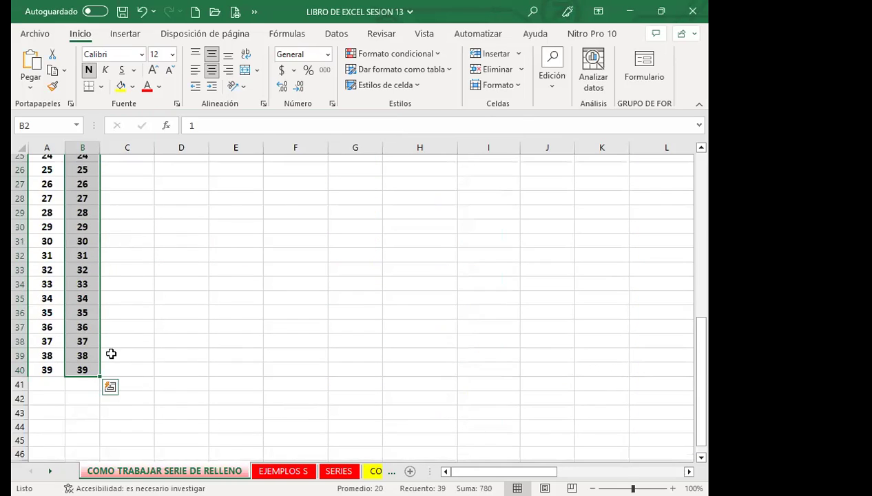
scroll(111, 351, "up", 8)
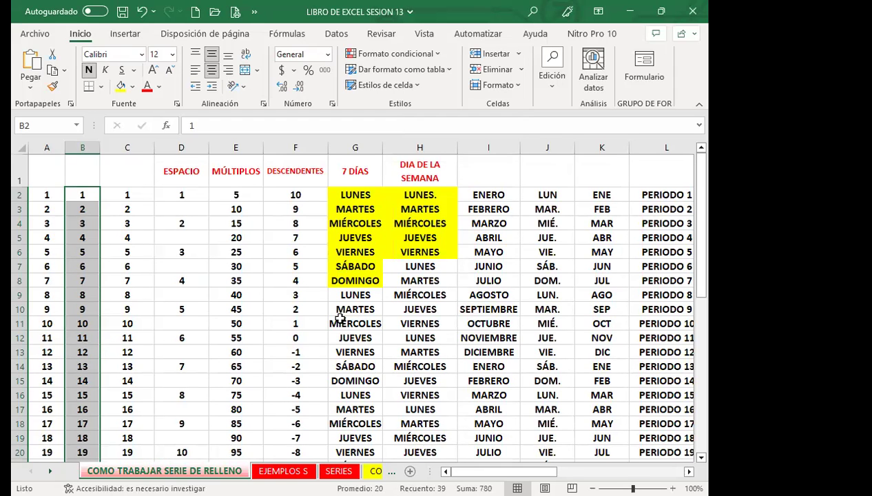
left_click(552, 87)
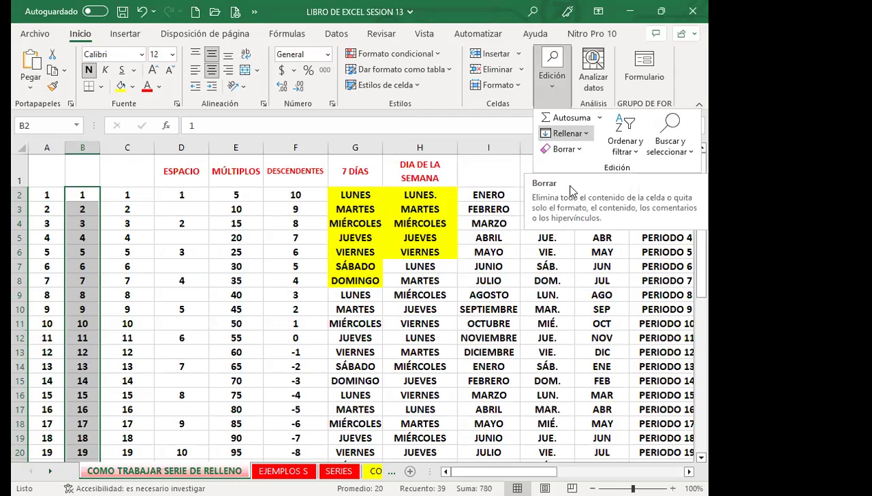
left_click(565, 133)
left_click(575, 237)
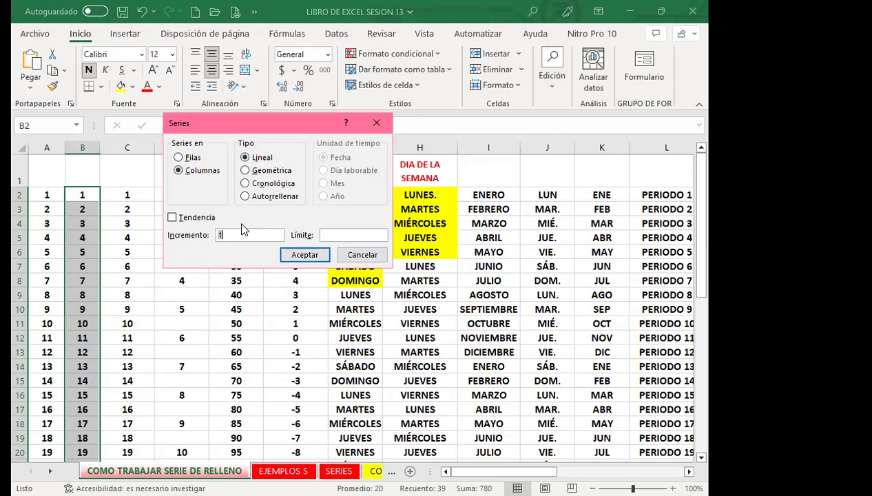
double_click(227, 235)
left_click(377, 123)
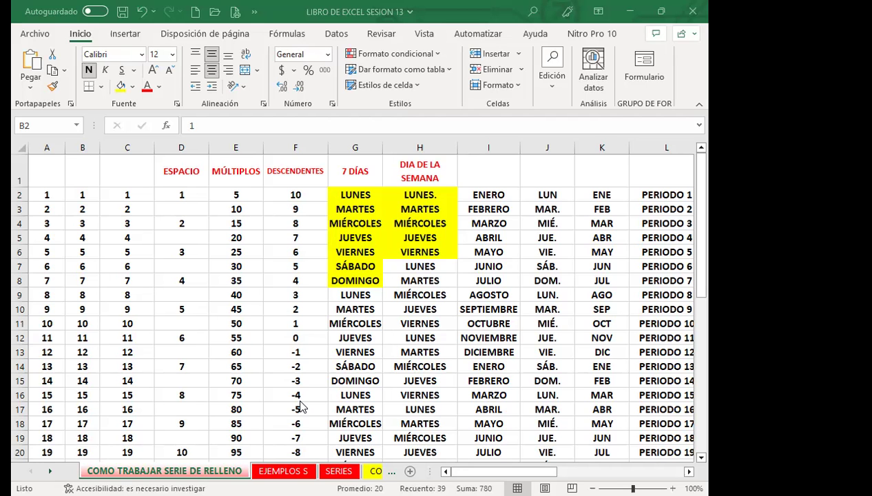
Select C2:C40 and bring up the Fill Series dialog with keyboard shortcuts
mouse_move(137, 196)
left_mouse_down()
mouse_move(127, 424)
mouse_move(148, 444)
left_mouse_up()
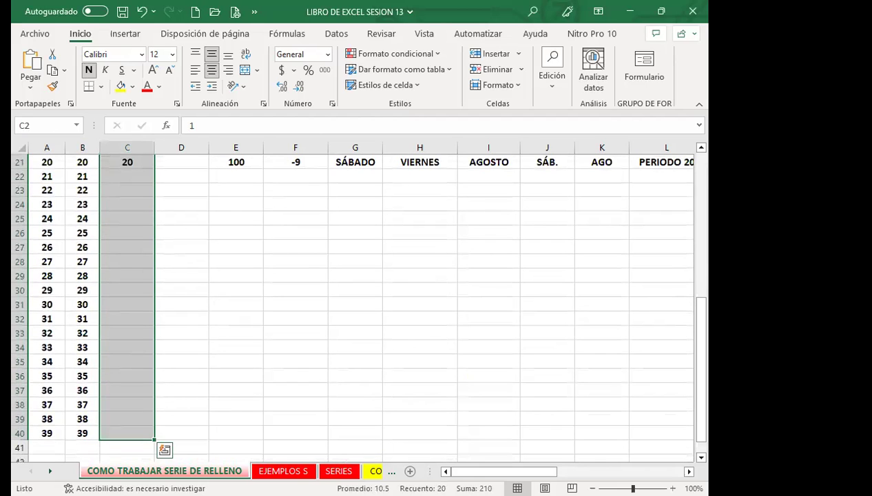
key("alt")
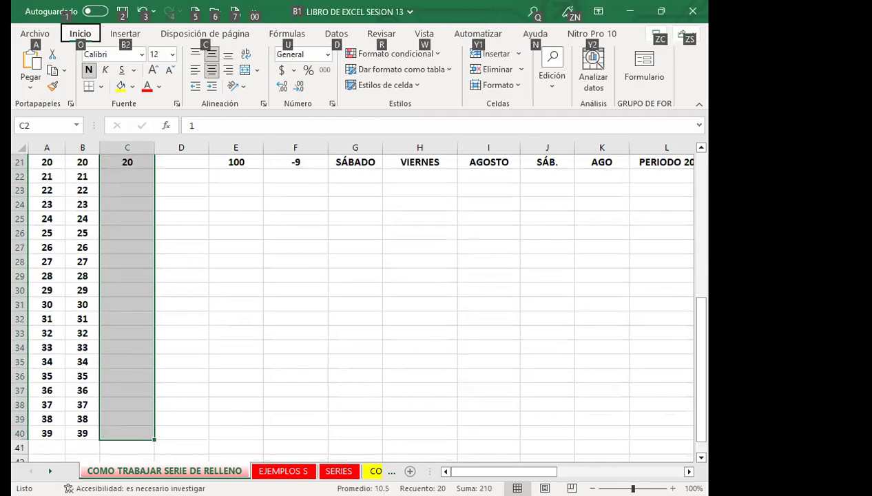
key("o")
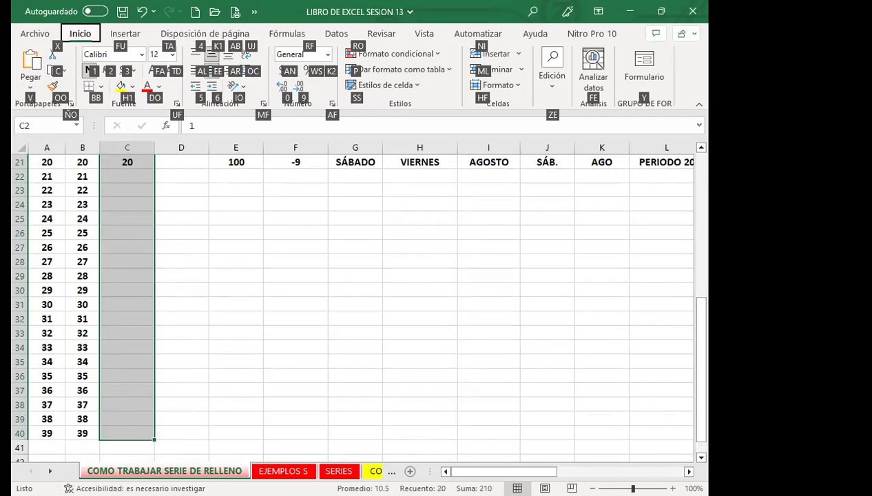
key("z")
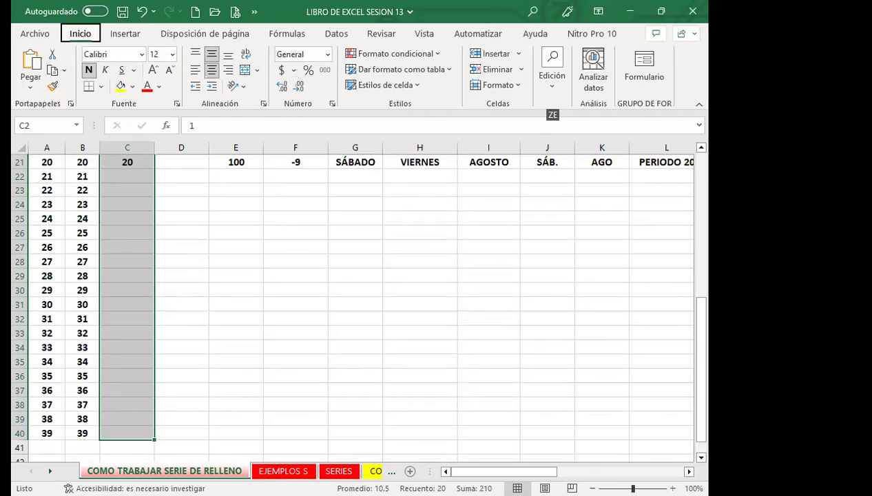
key("e")
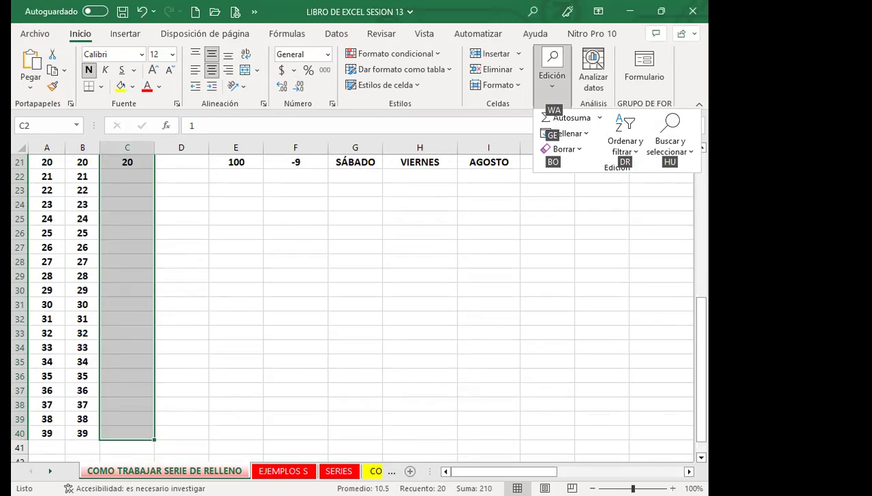
key("g")
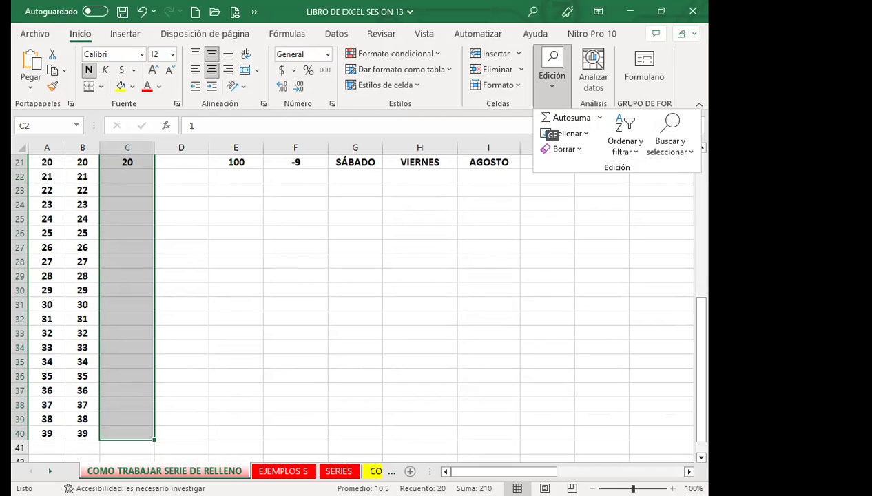
key("e")
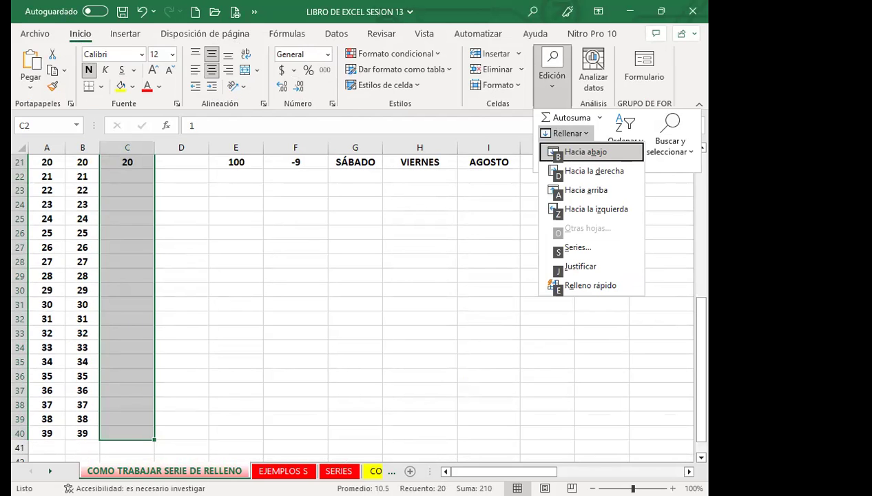
key("s")
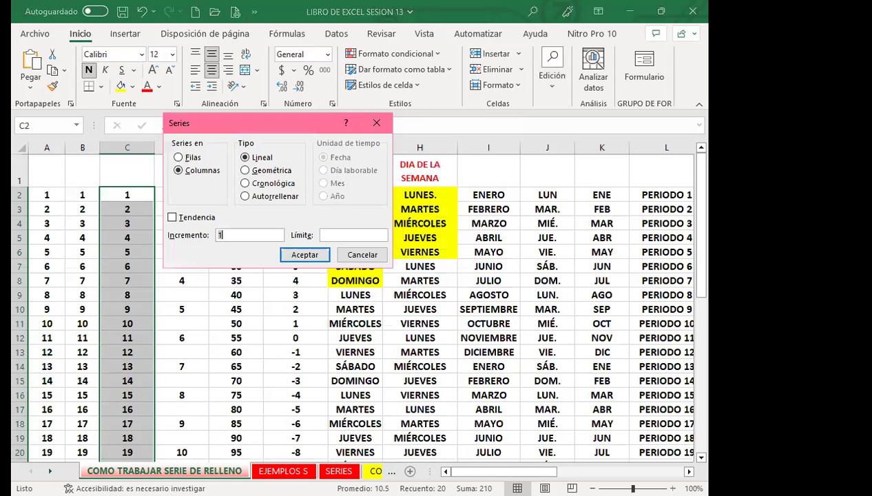
Apply the series with a stop value of 200 so column C counts 1 to 39
left_click(353, 235)
type("200")
key("Return")
key("Down")
key("Down")
key("Down")
key("Down")
key("Down")
key("Down")
key("Down")
key("Down")
key("Down")
key("Down")
key("Down")
key("Down")
key("Down")
key("Up")
key("Up")
key("Up")
key("Up")
key("Up")
key("Up")
key("Up")
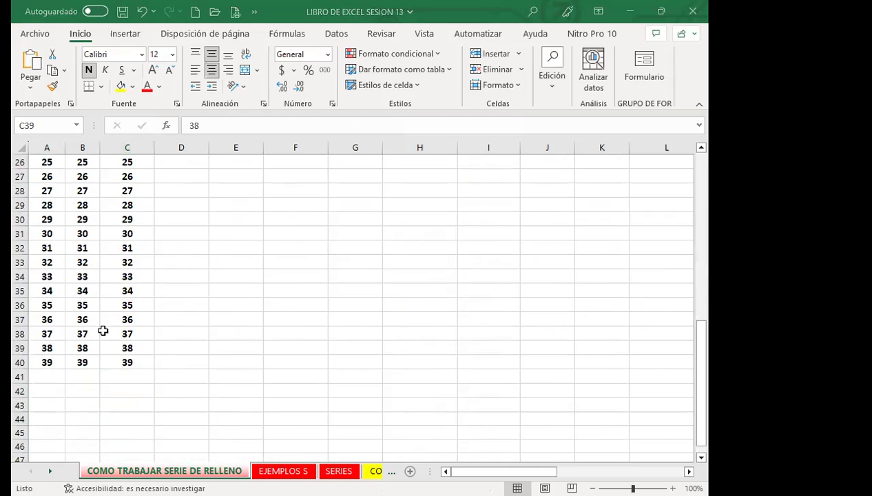
scroll(101, 330, "up", 8)
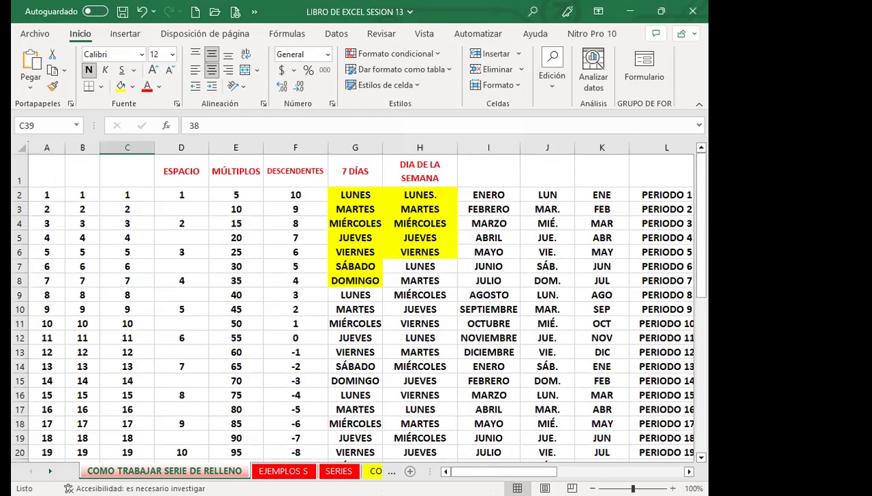
left_click(267, 333)
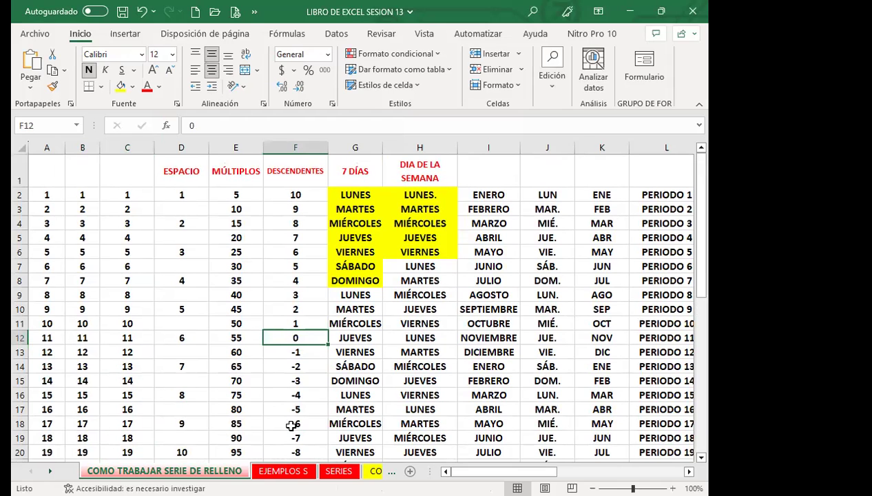
On EJEMPLOS S, fill row 3 with the series 2–11 and extend MARTES across row 4 to K
key("ctrl+Page_Down")
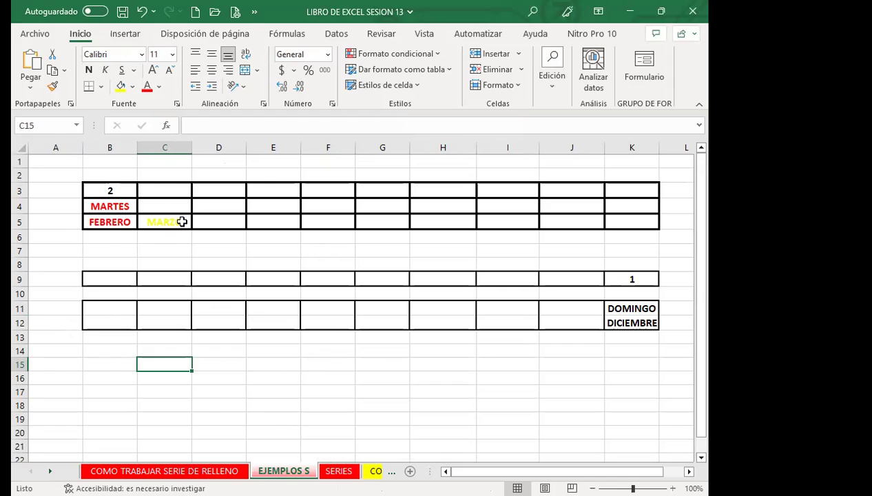
left_click(117, 192)
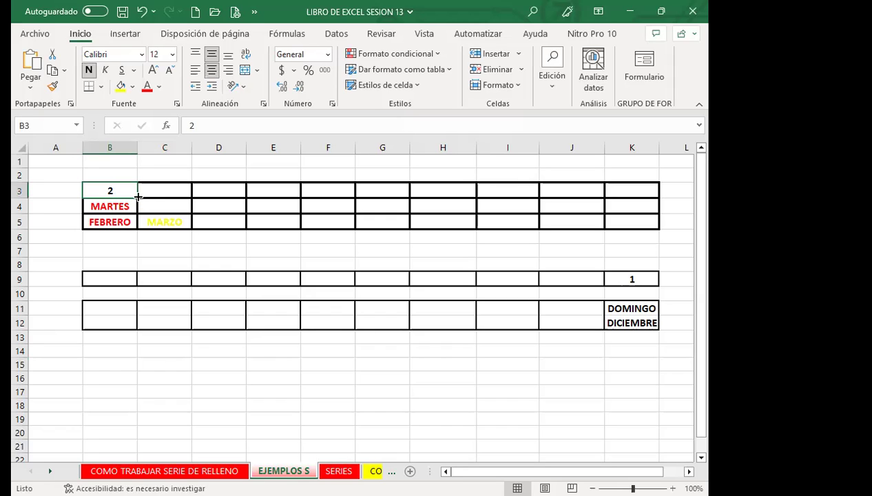
mouse_move(137, 197)
left_mouse_down()
mouse_move(665, 204)
mouse_move(659, 197)
left_mouse_up()
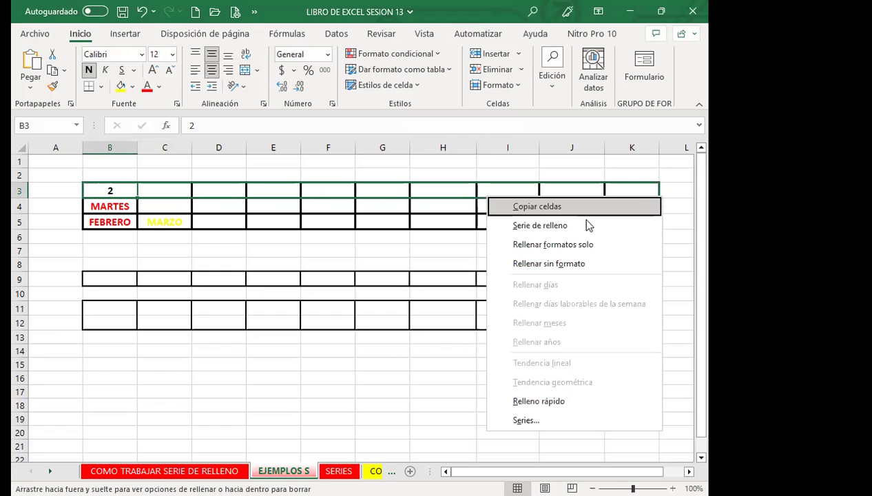
left_click(546, 225)
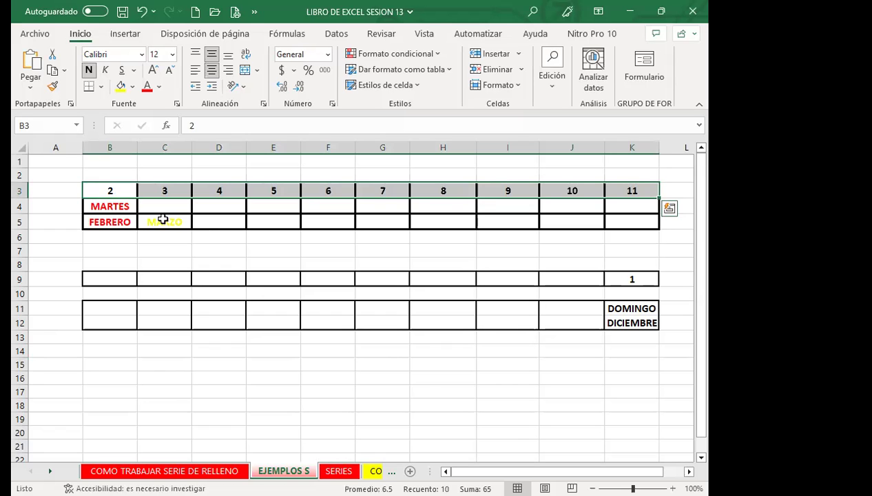
left_click(128, 206)
left_click_drag(138, 214, 649, 215)
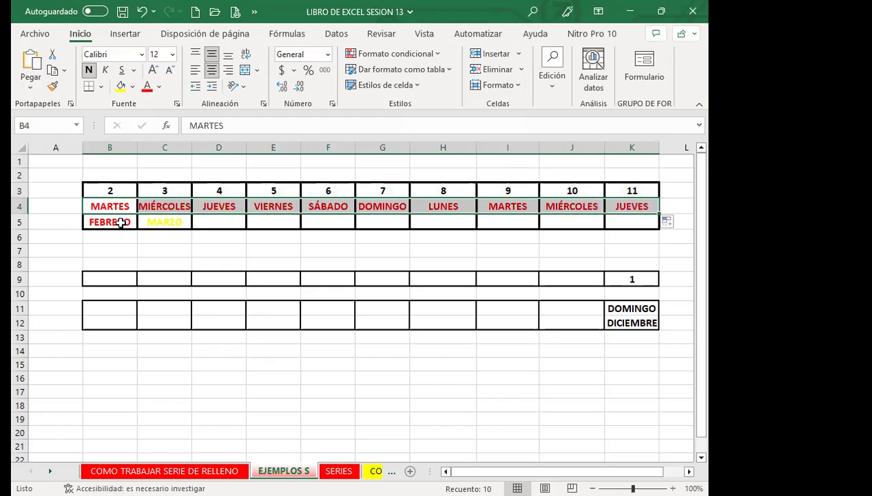
Extend the FEBRERO–MARZO pattern across row 5 to column K and check the filled months
left_click_drag(124, 222, 172, 222)
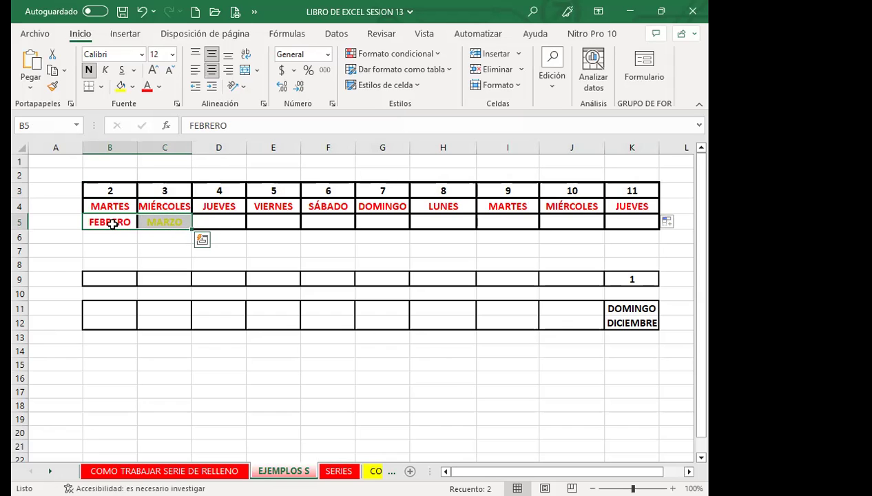
left_click_drag(190, 230, 637, 223)
left_click(175, 223)
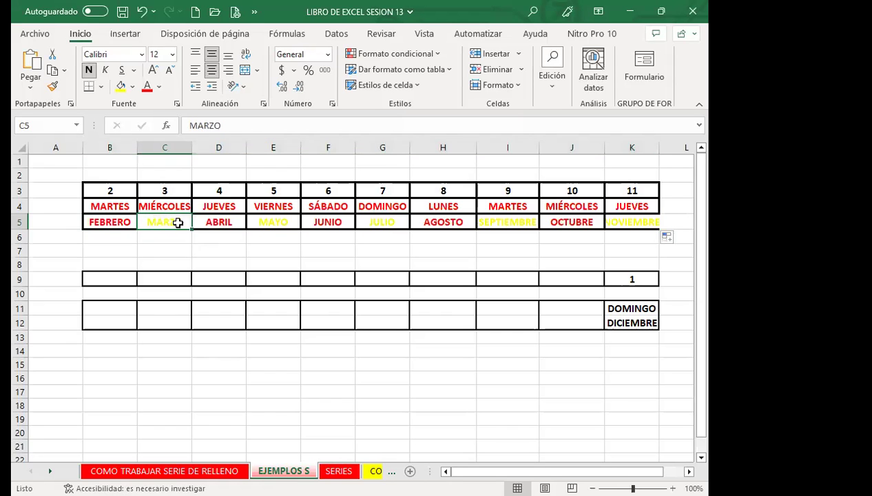
left_click(218, 223)
left_click(271, 222)
left_click(329, 222)
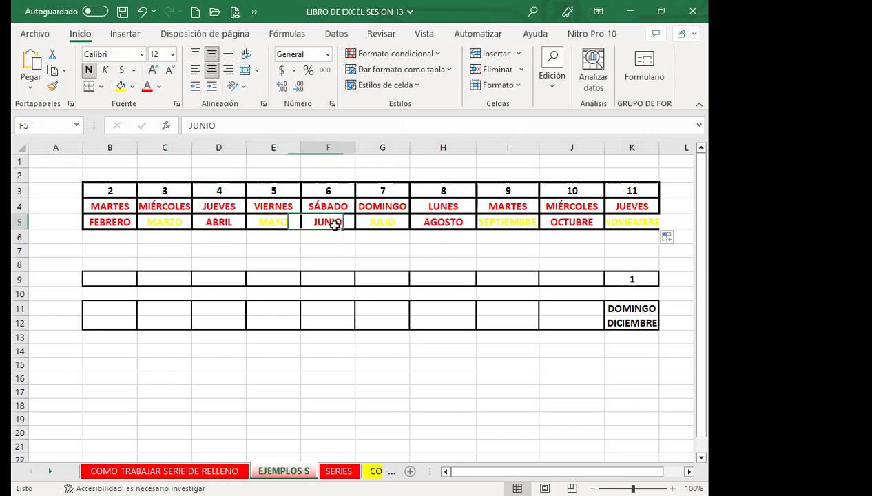
left_click(380, 221)
left_click(441, 221)
left_click(501, 221)
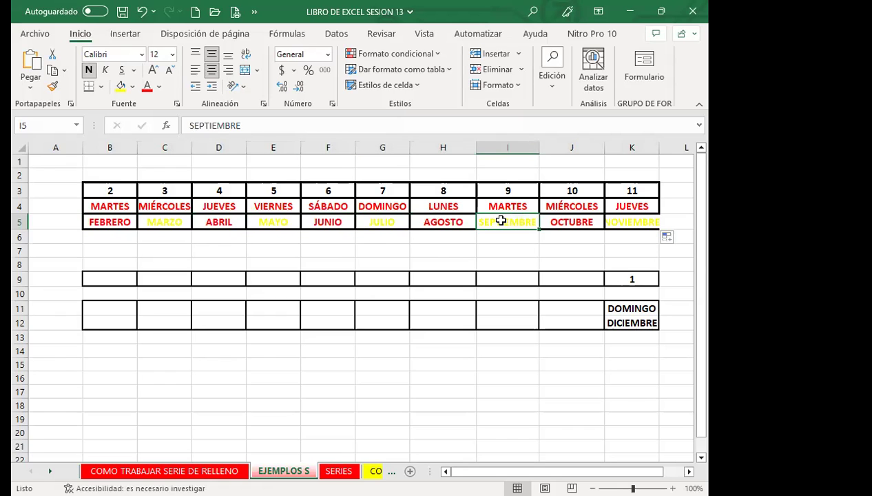
left_click(631, 278)
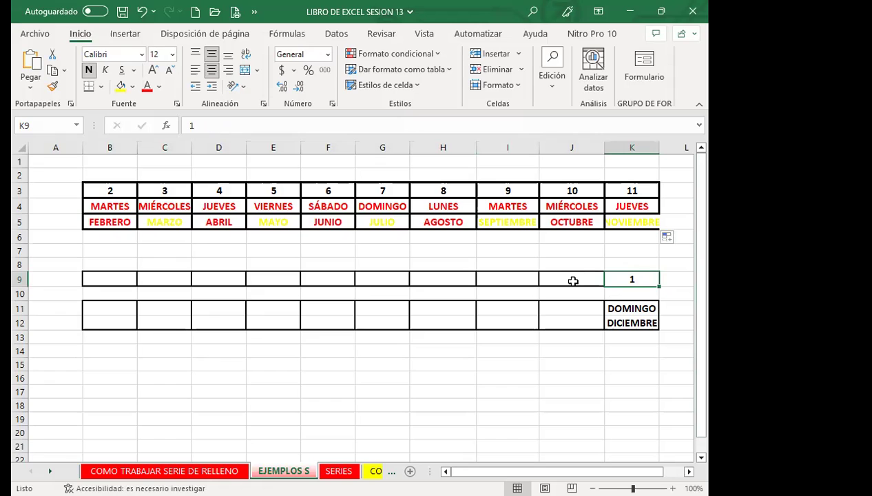
Fill row 9 leftward from the 1 in K9 to B9 as a series counting -8 to 1
left_click(572, 280)
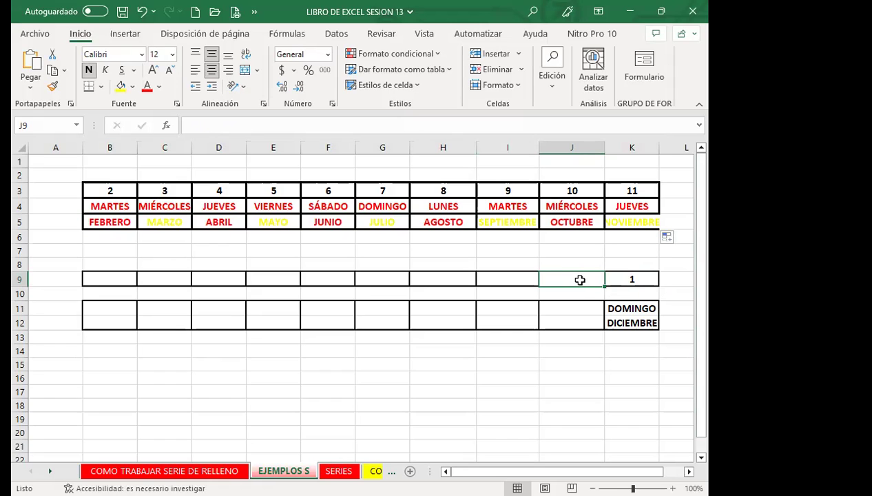
left_click(642, 279)
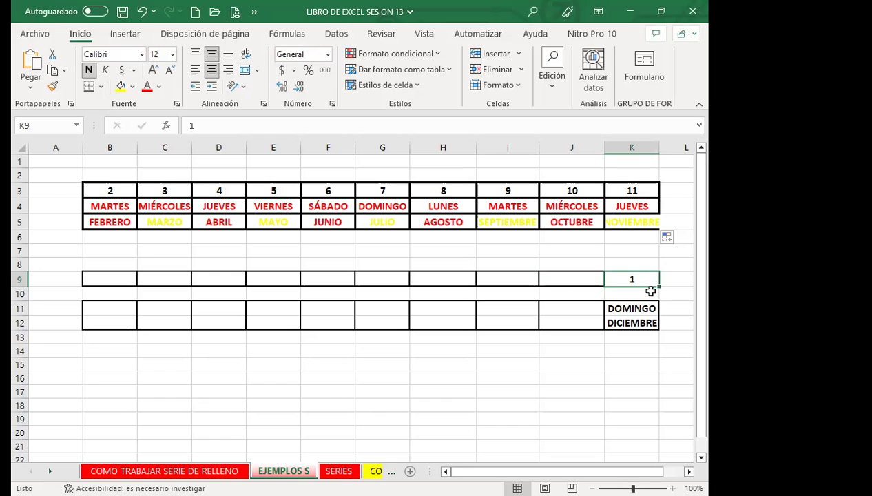
left_click_drag(650, 290, 83, 276)
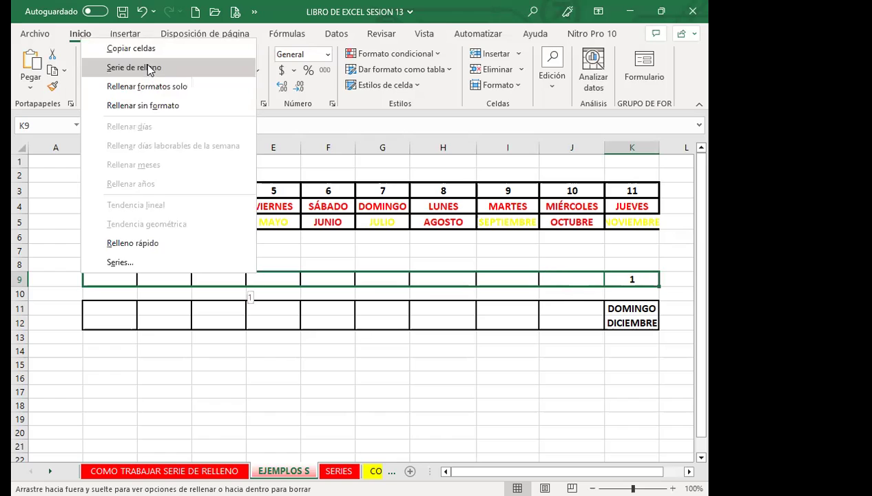
left_click(144, 67)
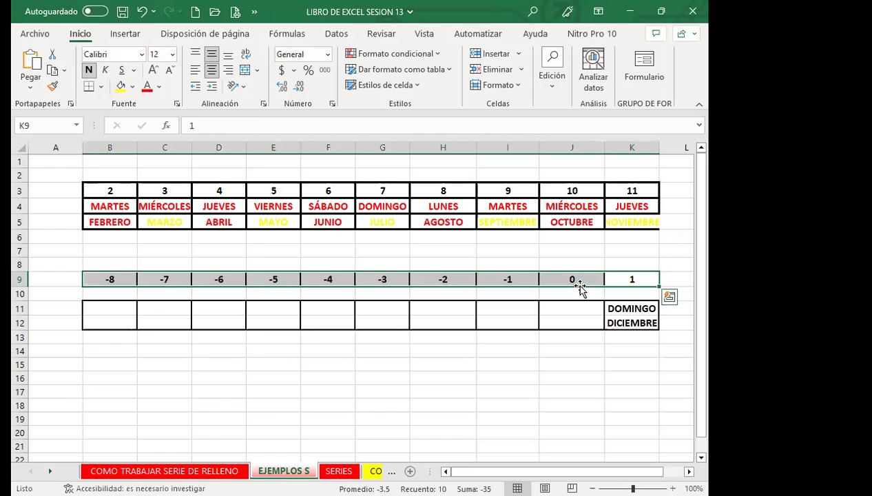
left_click(642, 279)
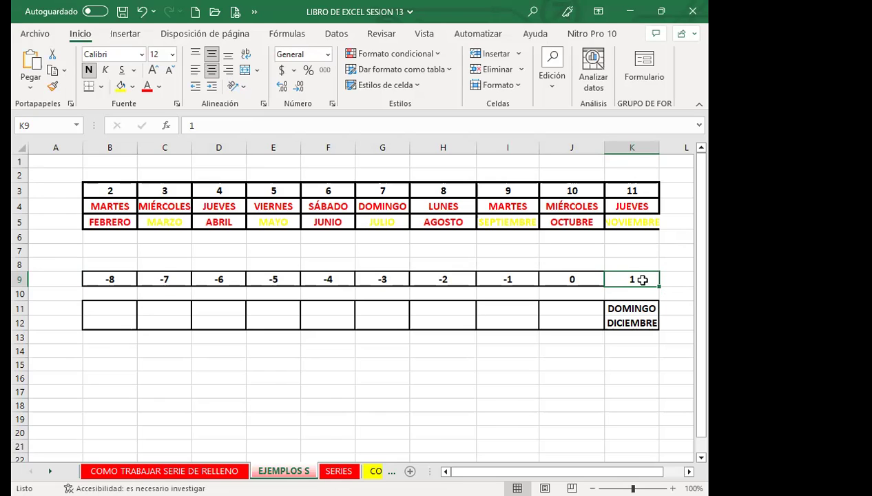
left_click(632, 310)
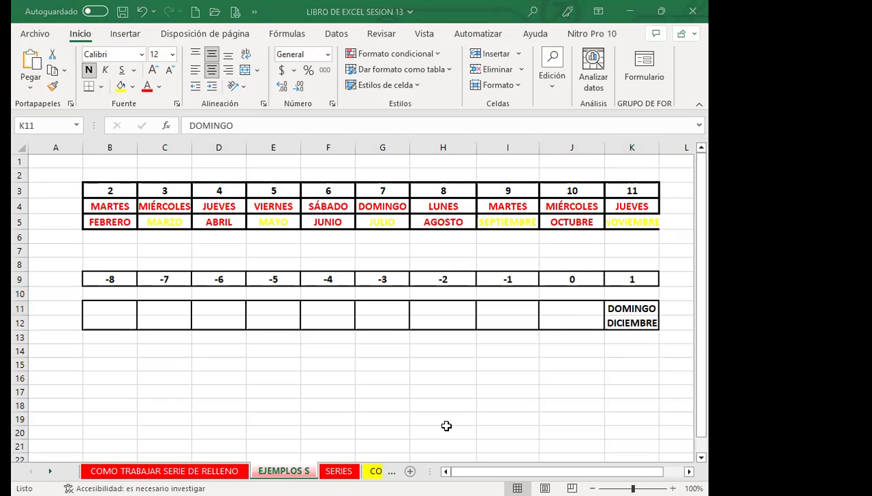
Fill row 11 leftward from DOMINGO in K11 to column B as a weekday series
left_click(645, 312)
left_click_drag(661, 316, 90, 296)
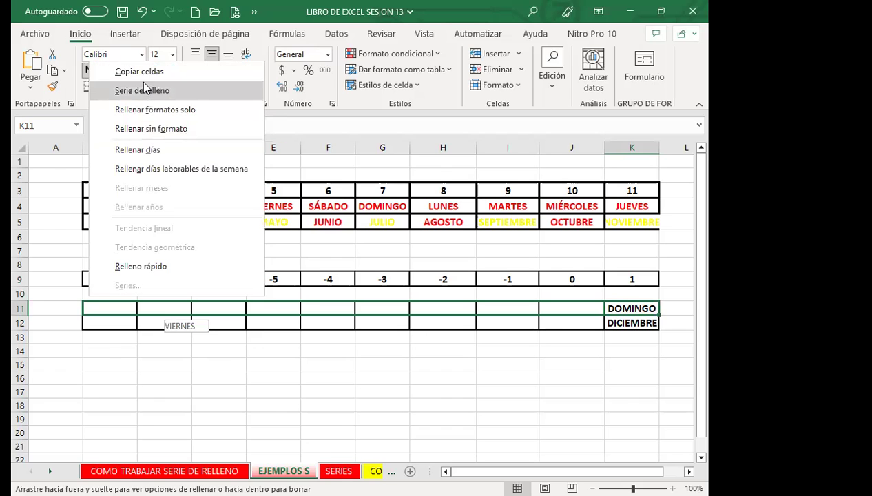
left_click(147, 90)
Extend DICIEMBRE leftward across row 12, then switch to the shared Google Sheets file
left_click(630, 322)
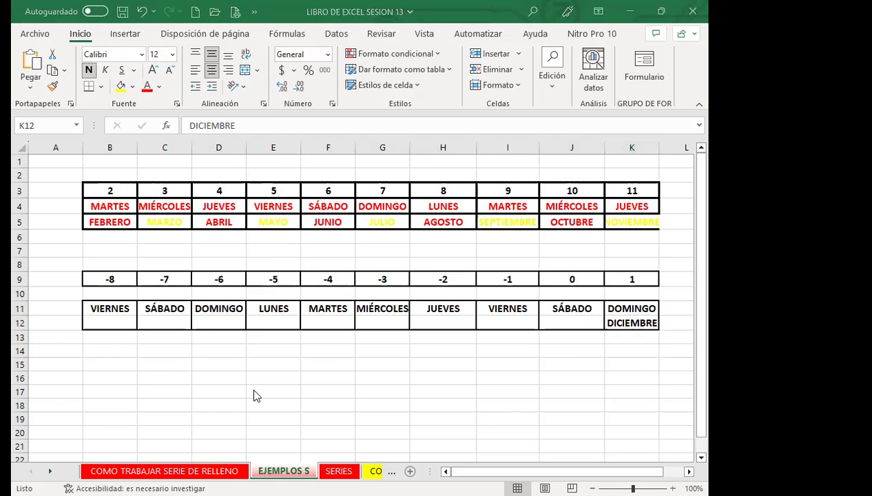
mouse_move(659, 329)
left_mouse_down()
mouse_move(138, 323)
mouse_move(131, 307)
left_mouse_up()
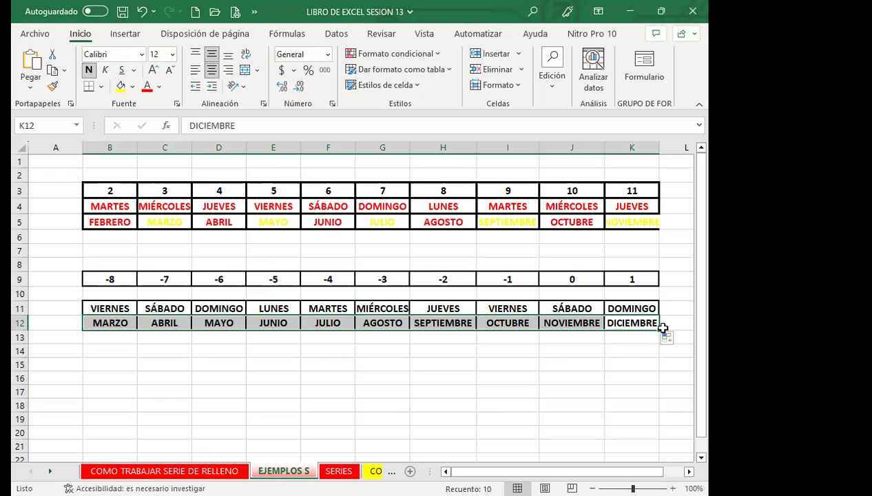
left_click(425, 391)
left_click(395, 378)
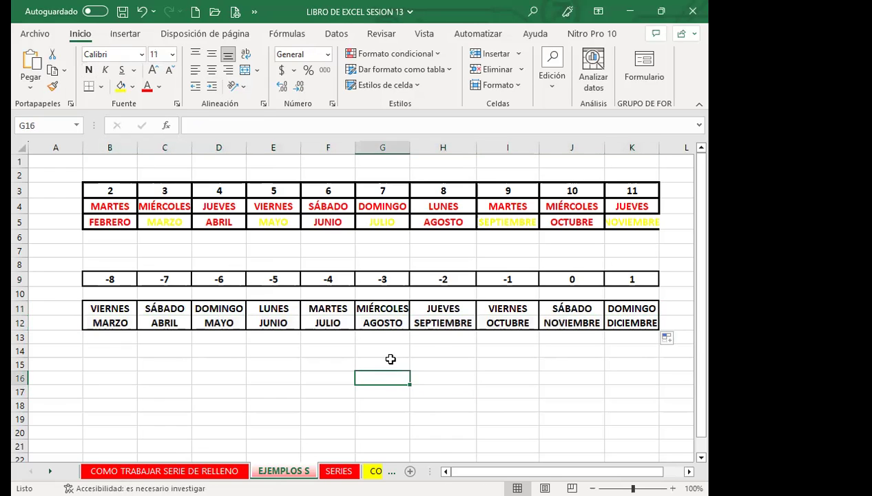
left_click(396, 335)
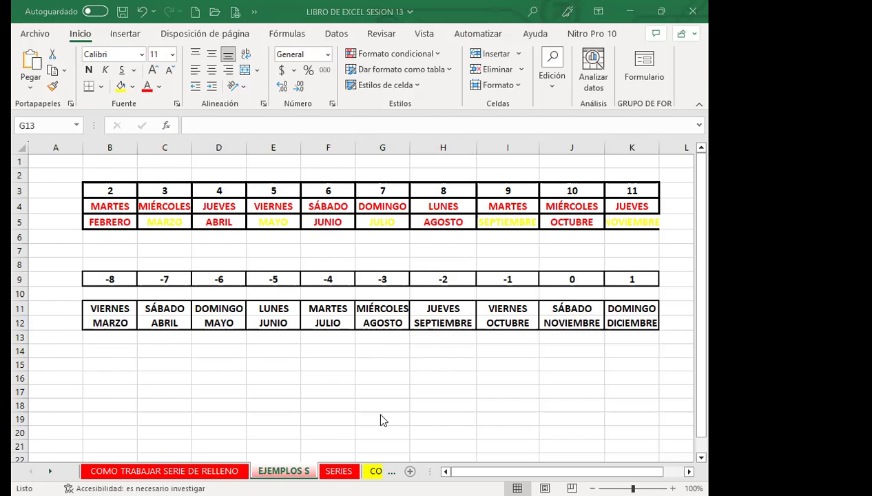
key("alt+Tab")
Change the SERIE DE RELLENO general access role from Lector to Editor
left_click(351, 276)
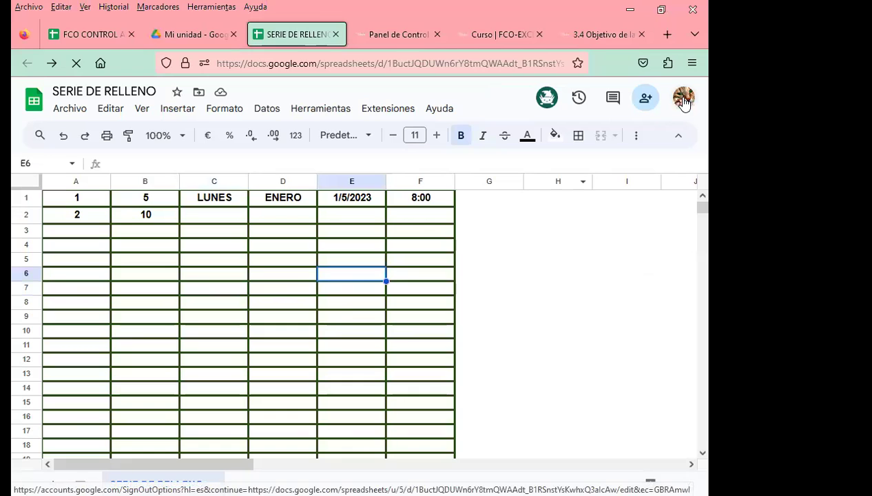
left_click(646, 100)
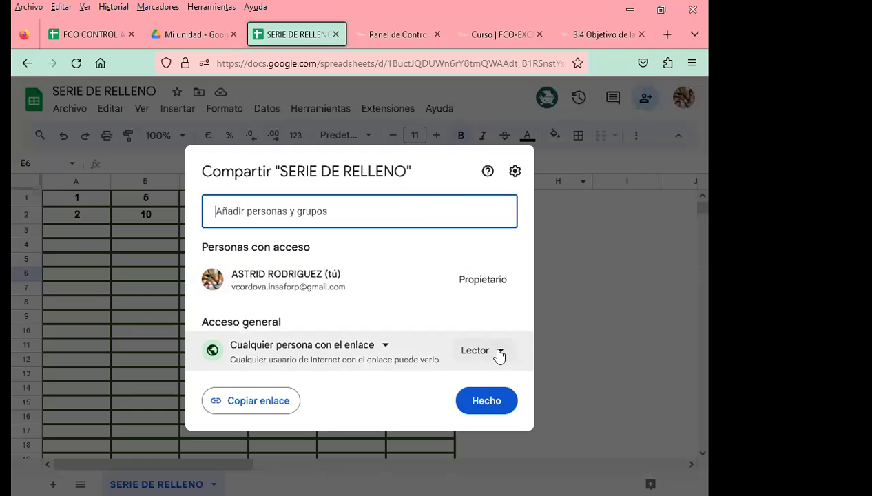
left_click(499, 352)
left_click(496, 317)
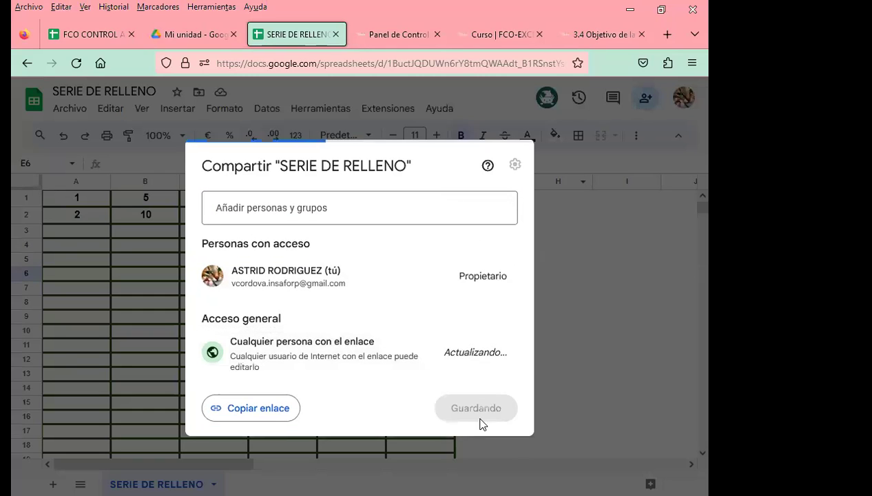
left_click(515, 403)
left_click(599, 308)
left_click(373, 294)
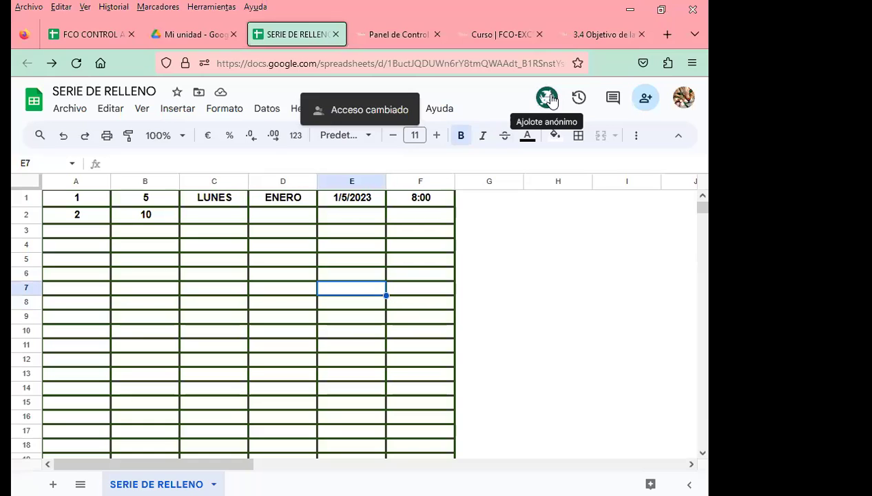
left_click(522, 278)
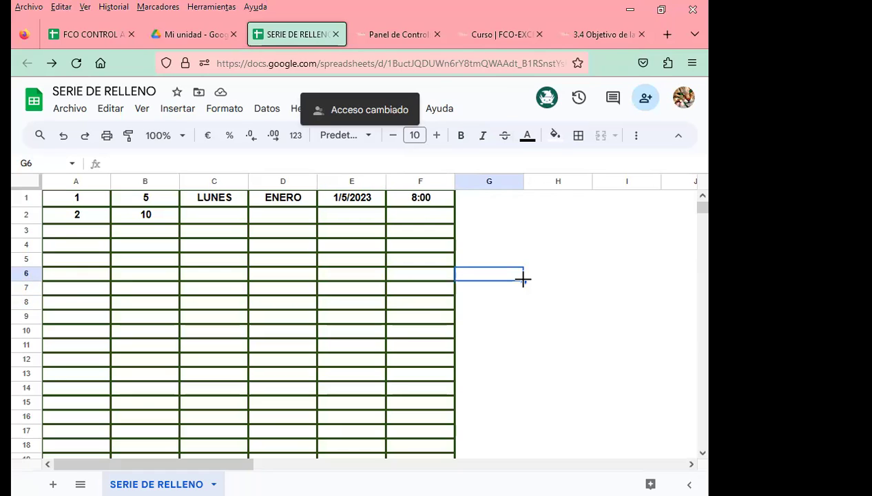
Select the 1 and 2 in A1:A2 and drag the series down column A to 20
left_click(92, 208)
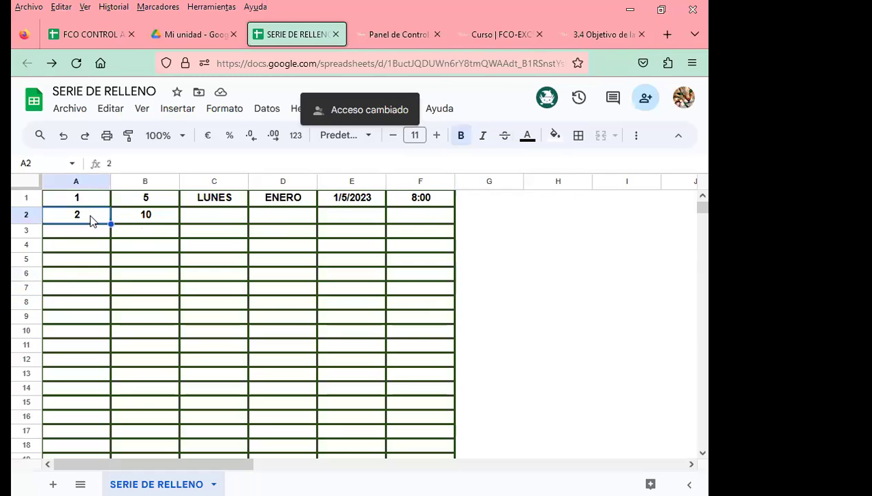
left_click_drag(90, 201, 89, 214)
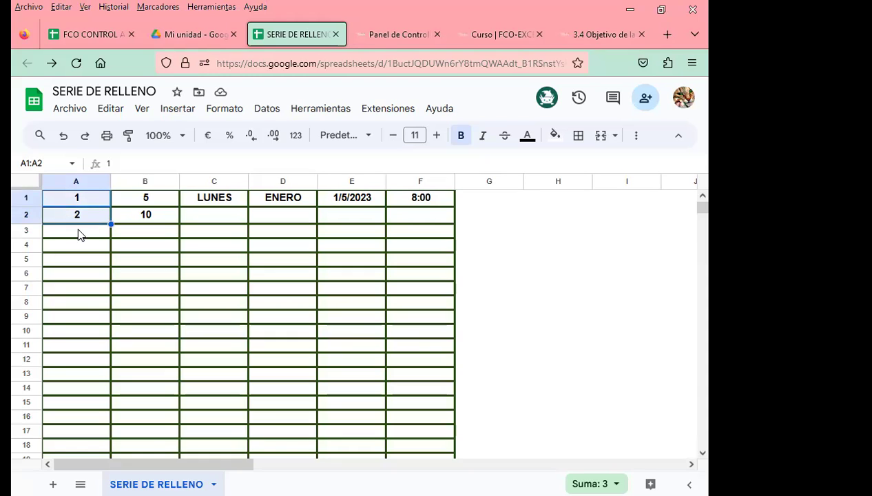
left_click(86, 230)
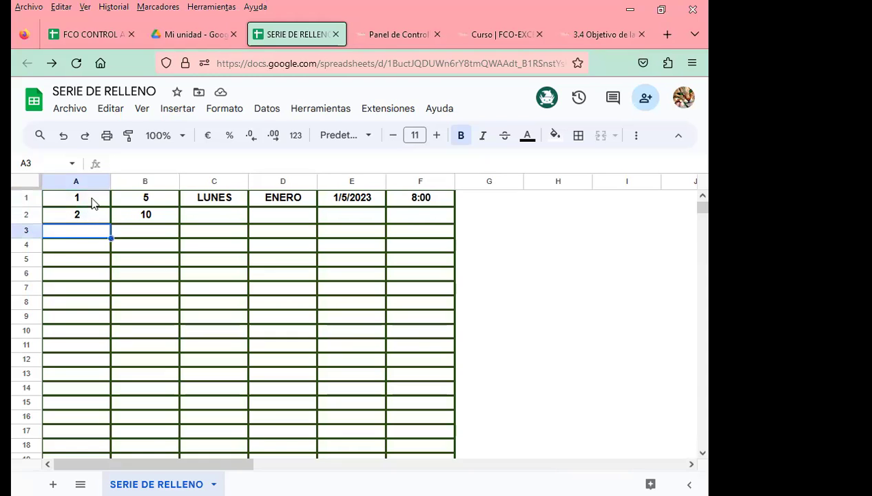
left_click_drag(92, 200, 88, 215)
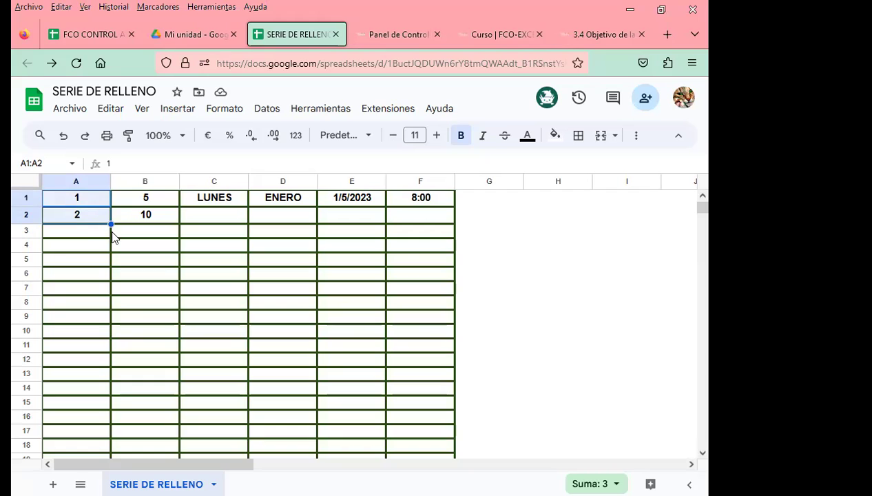
left_click_drag(110, 223, 87, 406)
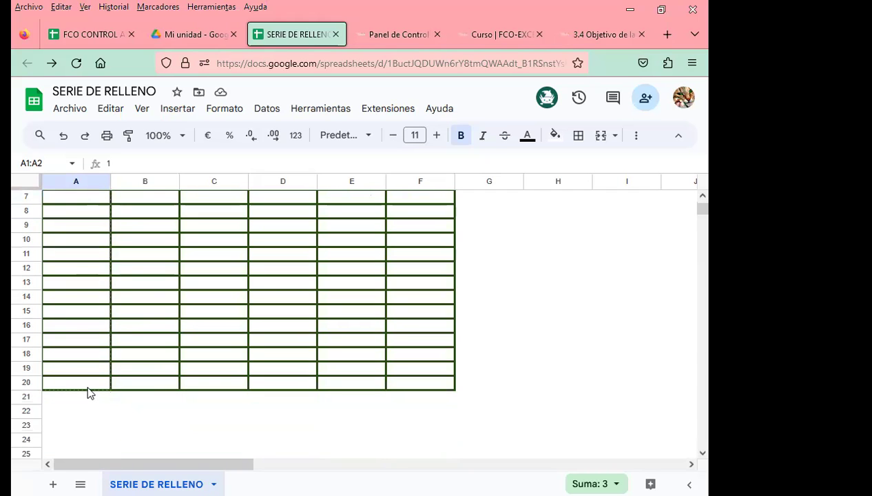
left_click_drag(87, 406, 90, 385)
scroll(86, 290, "up", 3)
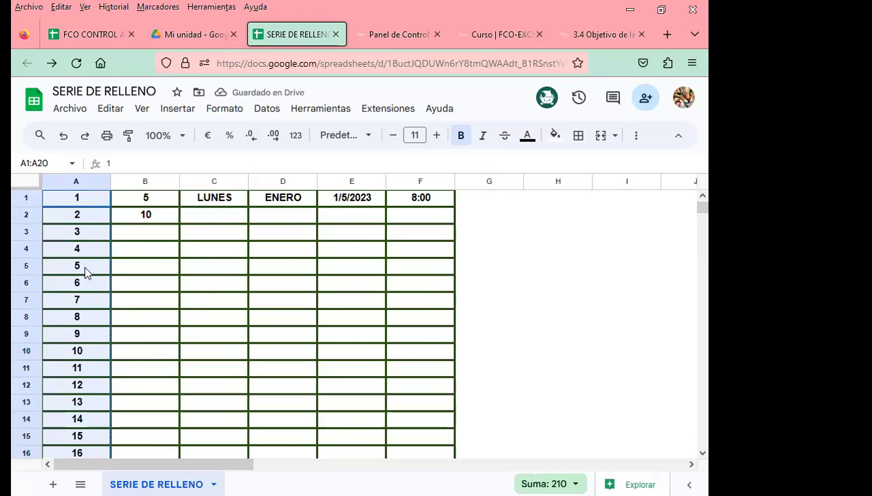
Select column B to inspect its values, including the 10 in B2
left_click(145, 216)
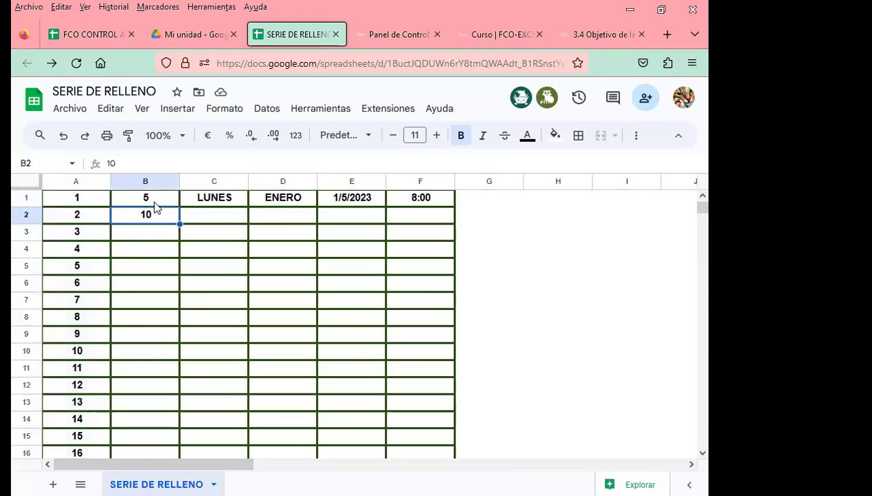
left_click(162, 182)
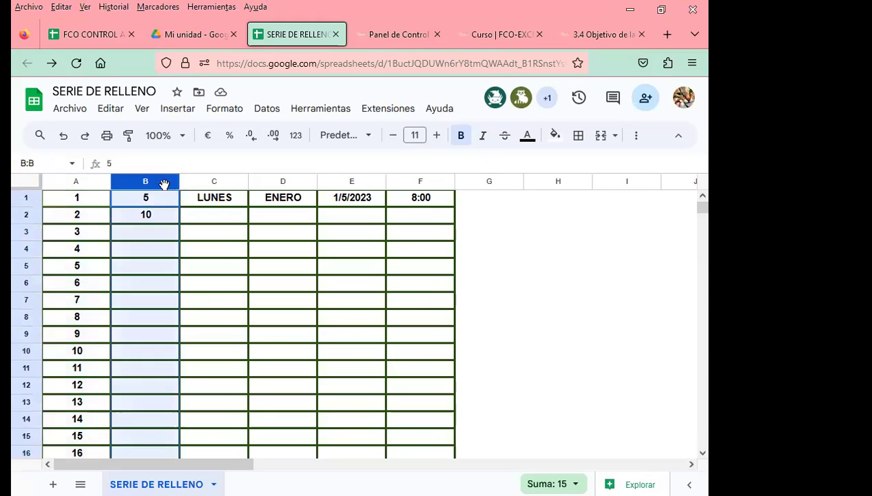
left_click(235, 182)
left_click(314, 232)
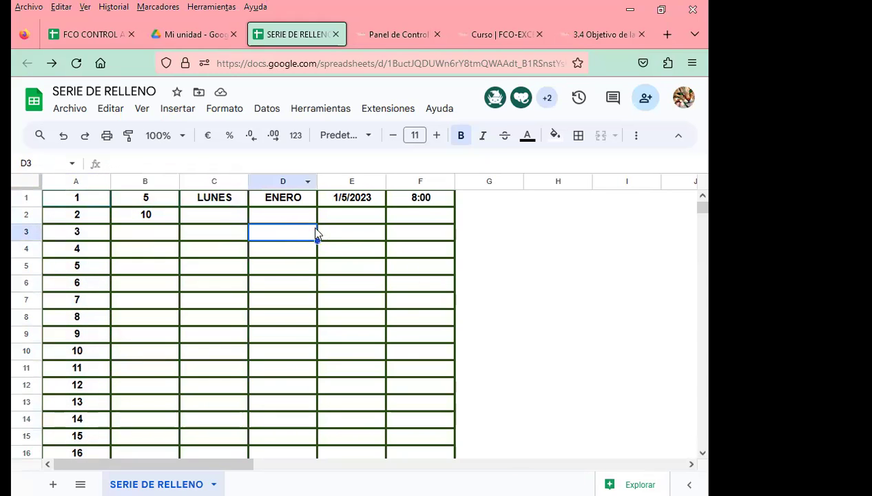
left_click(492, 250)
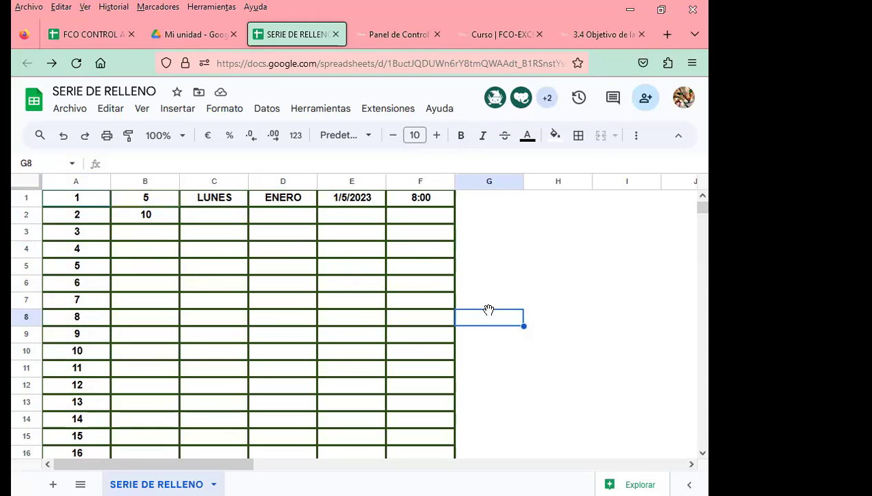
left_click(376, 299)
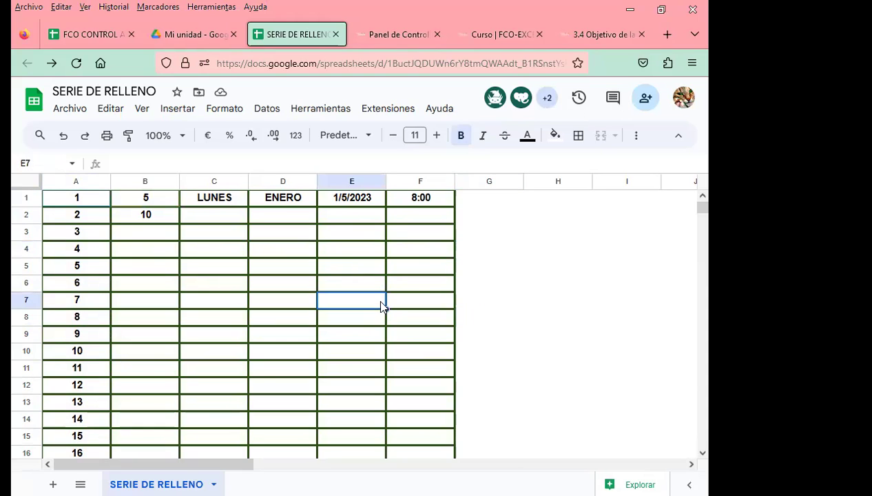
Reopen the sharing settings and confirm link holders keep Editor access
left_click(642, 98)
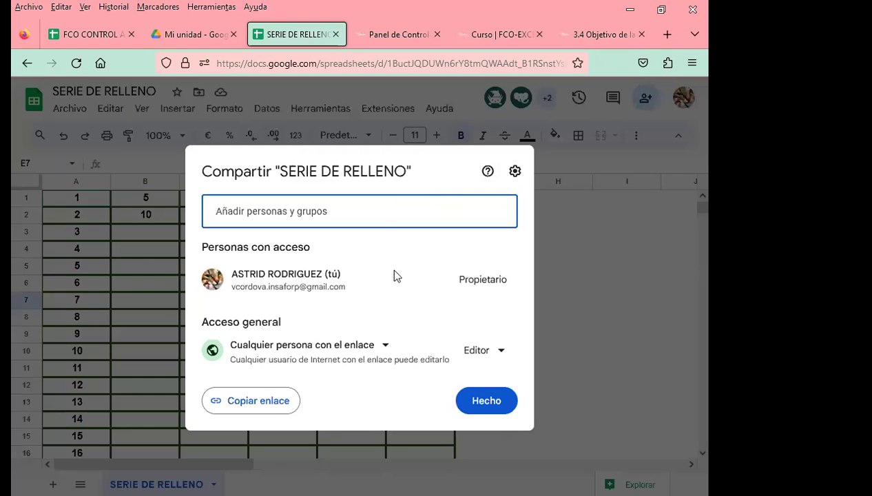
left_click(484, 349)
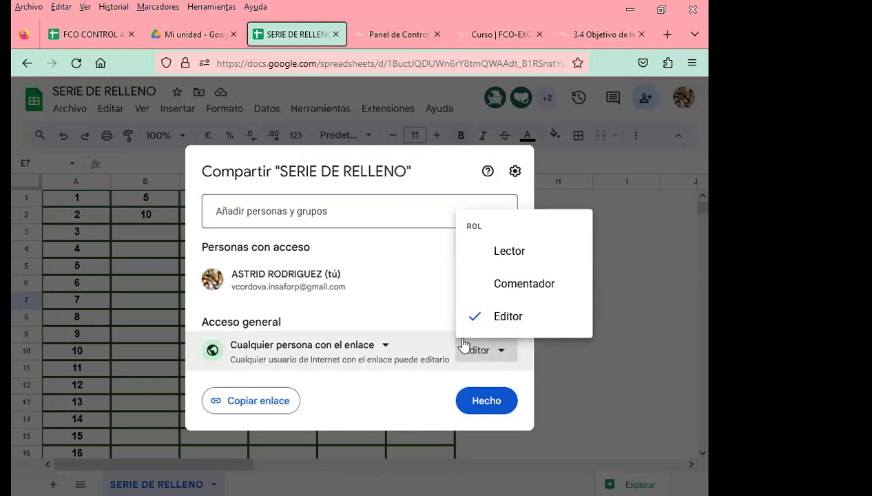
left_click(510, 321)
left_click(490, 406)
left_click(579, 307)
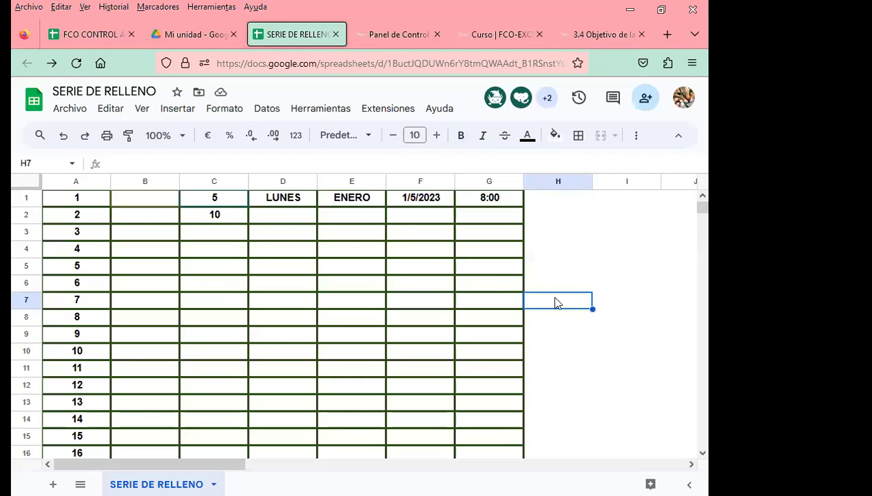
left_click(482, 270)
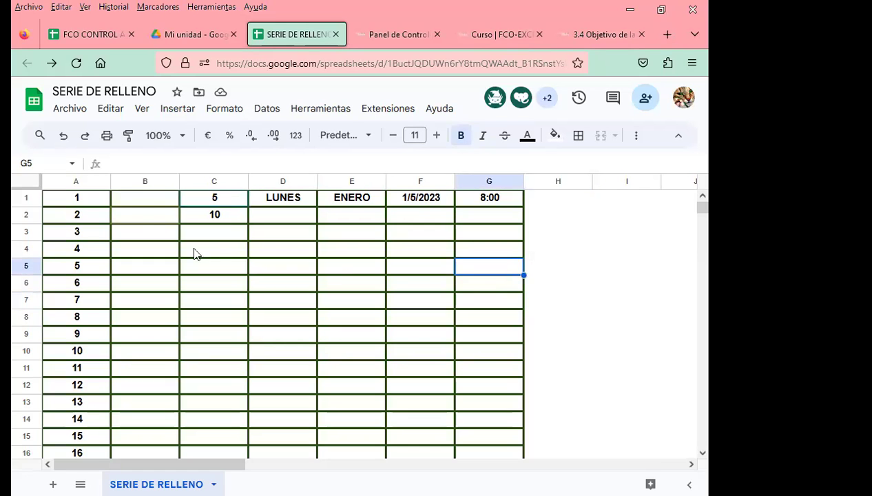
Delete the empty column B so the 5, 10 series moves back into column B
left_click(146, 200)
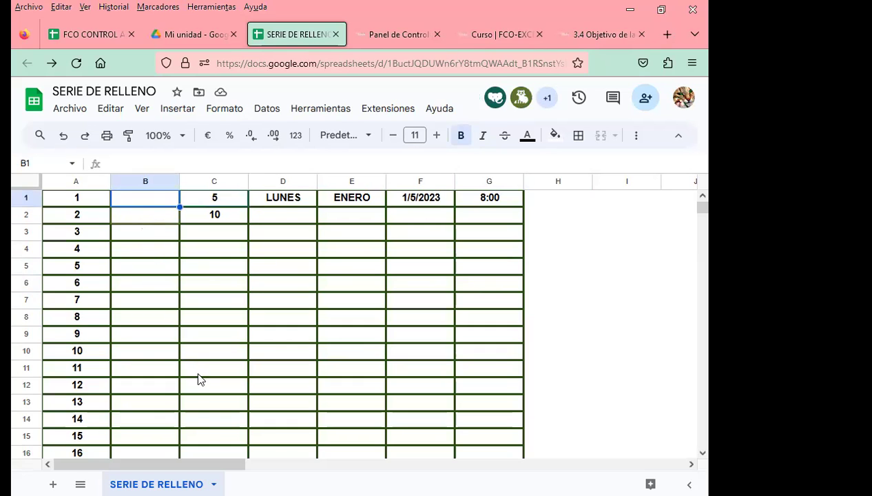
left_click(134, 296)
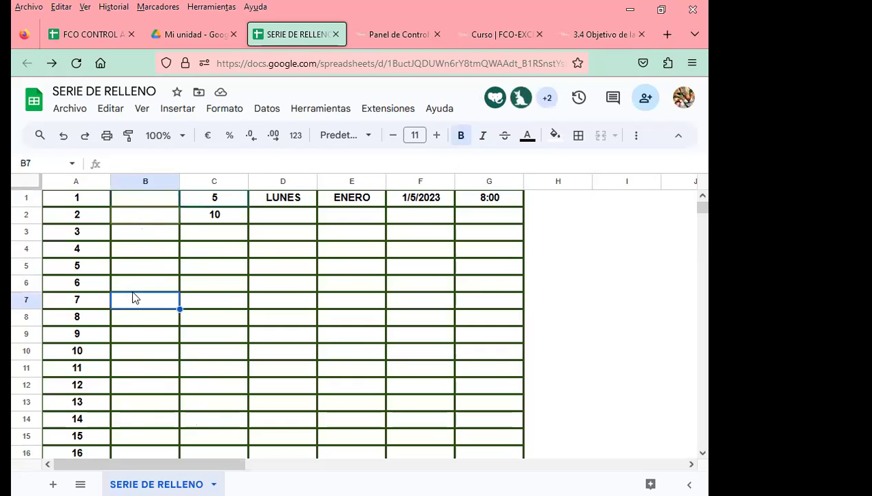
left_click(139, 203)
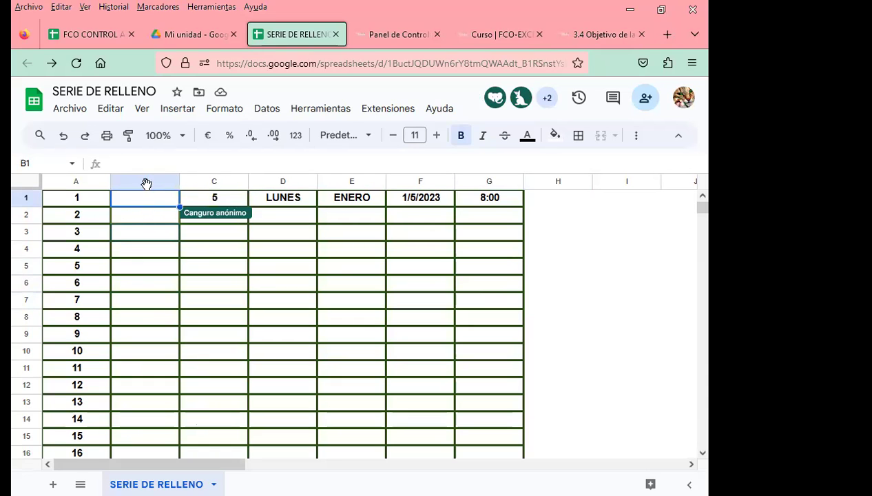
left_click(145, 181)
right_click(146, 181)
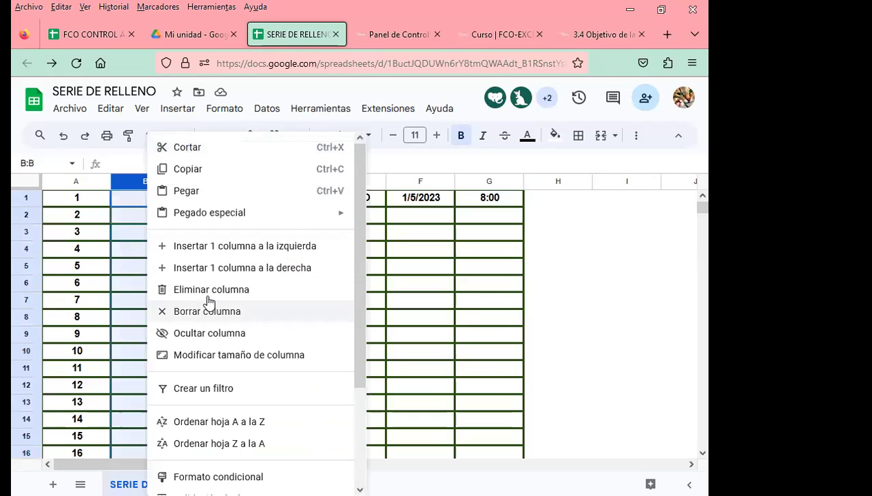
left_click(242, 299)
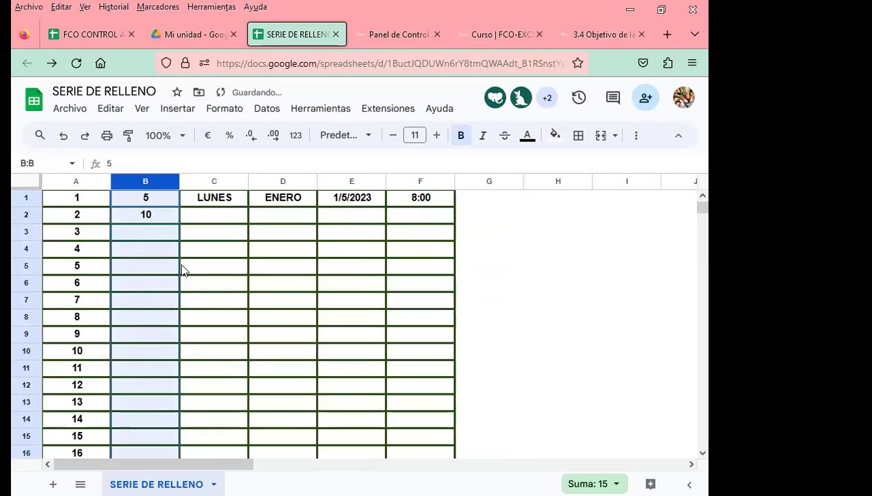
left_click(221, 263)
left_click(501, 288)
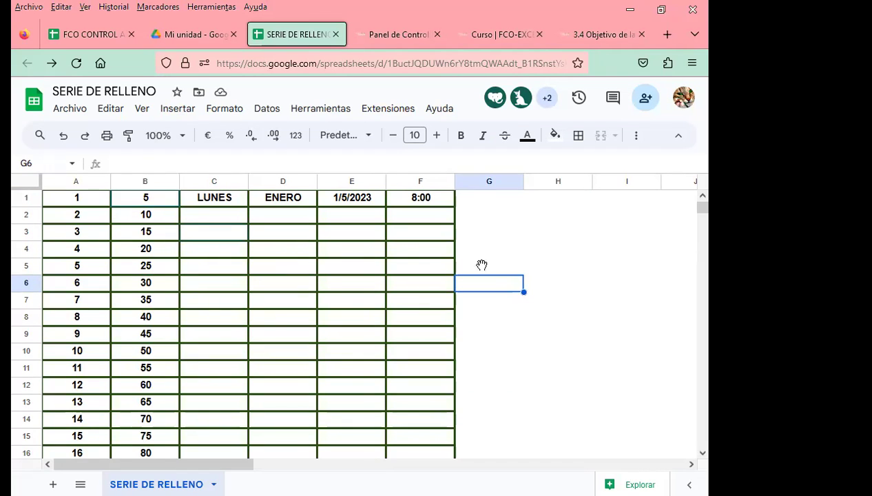
left_click(481, 318)
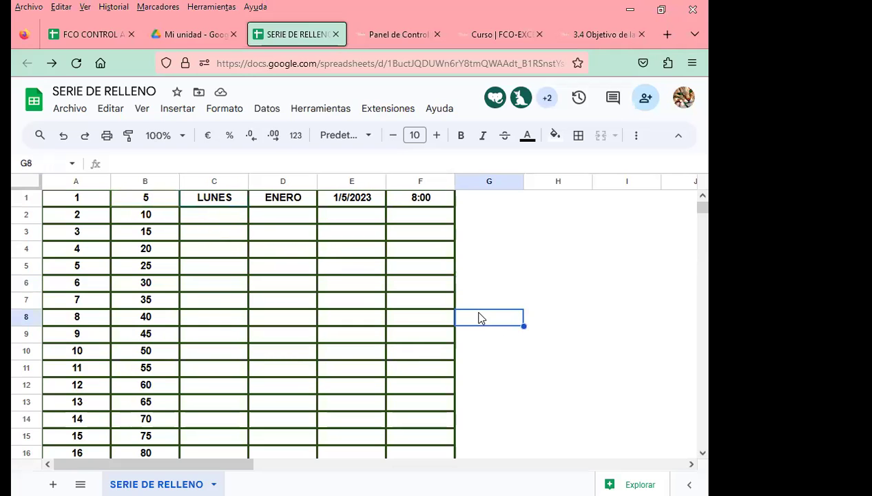
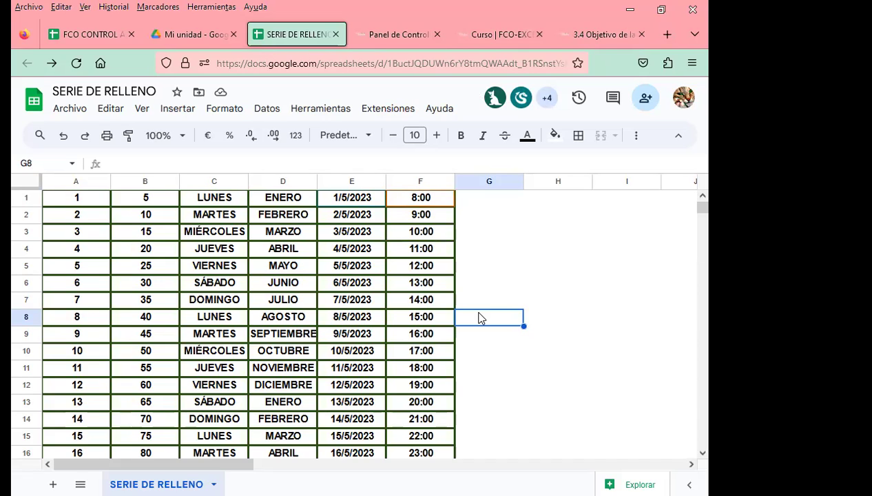
Select empty cells G4–G7 beside the table and the JUNIO cell D6
left_click(475, 269)
left_click(490, 300)
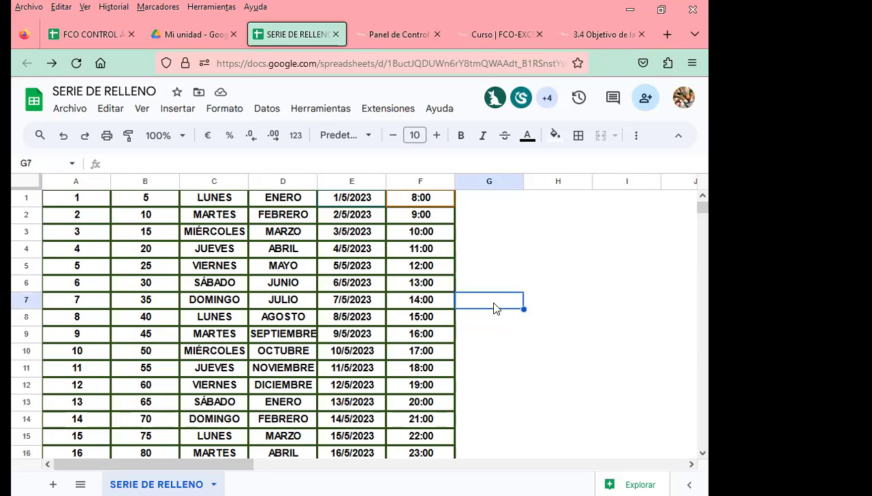
left_click(493, 261)
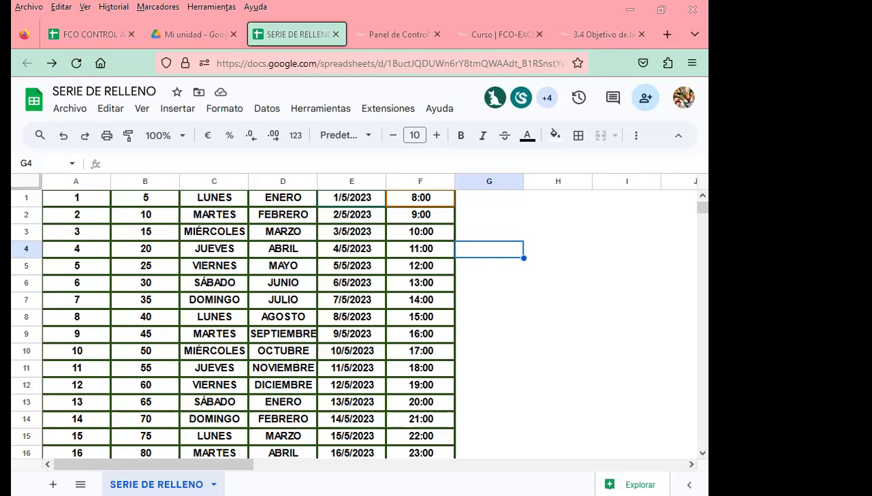
left_click(293, 289)
left_click(460, 282)
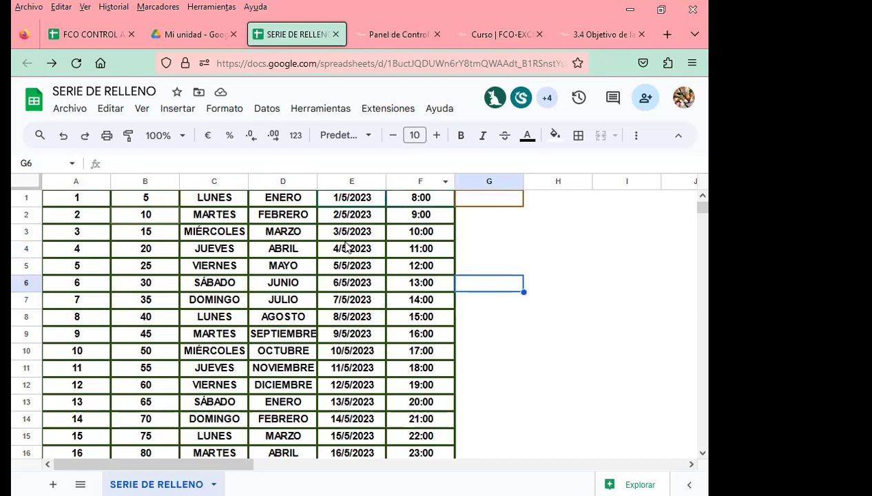
left_click(488, 252)
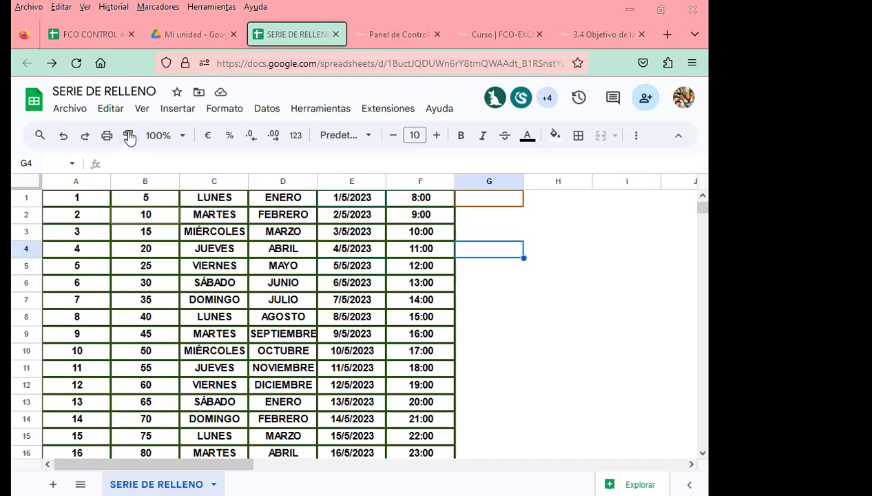
Turn the sheet gridlines on, then off again, and select the 14:00 cell F7
left_click(142, 114)
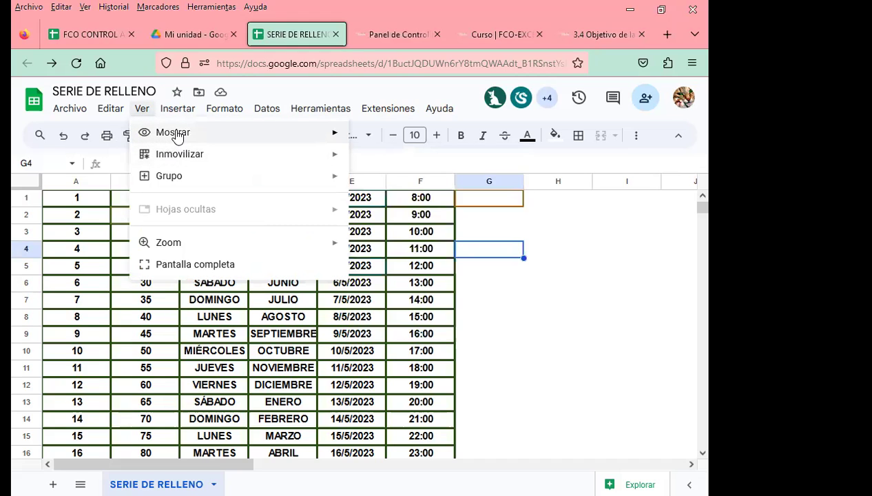
left_click(398, 163)
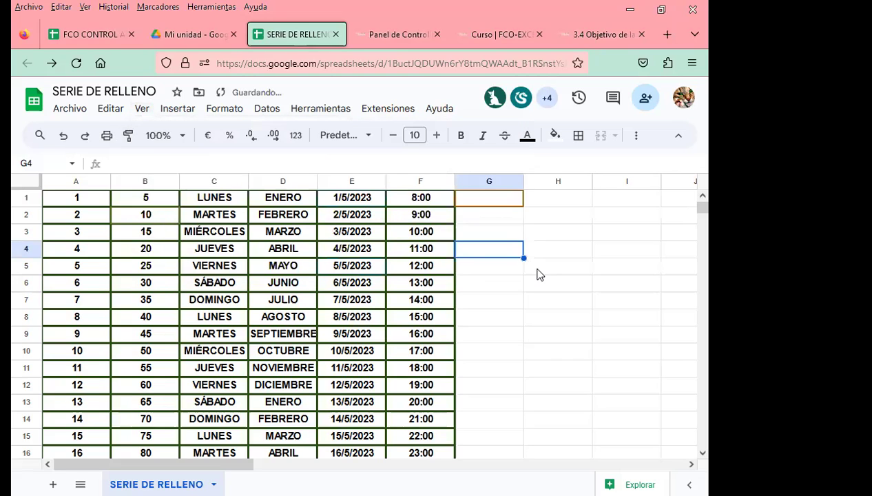
left_click(143, 110)
mouse_move(173, 132)
left_click(385, 159)
left_click(503, 285)
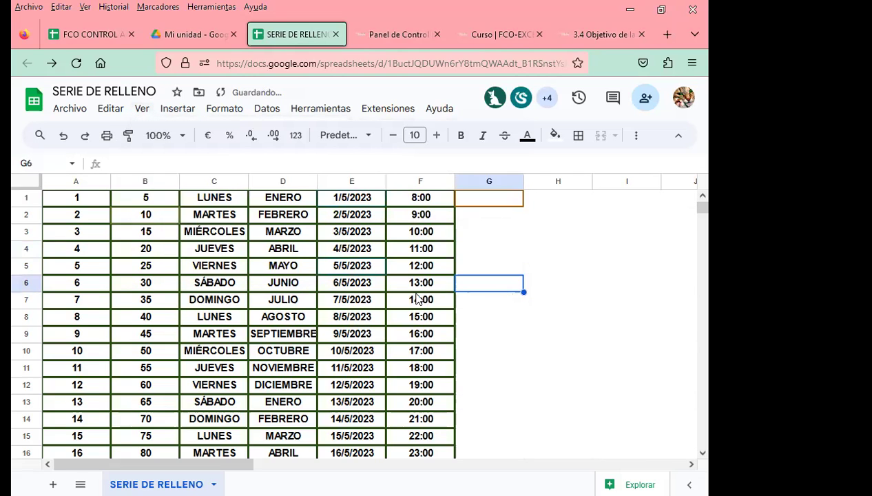
left_click(418, 301)
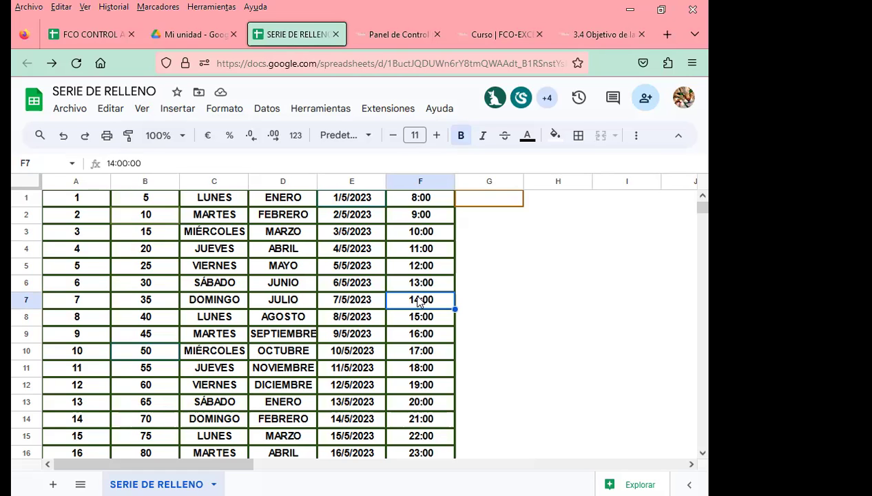
scroll(296, 331, "down", 2)
scroll(286, 372, "down", 4)
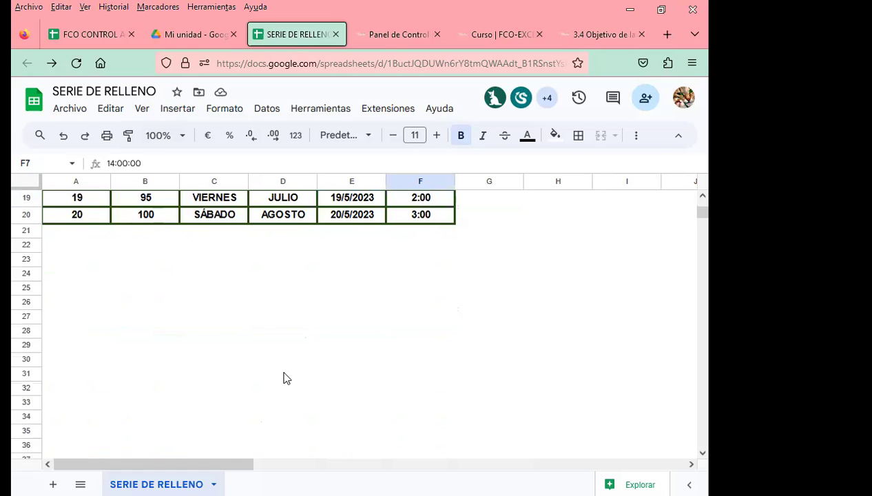
scroll(275, 376, "up", 3)
scroll(272, 372, "up", 4)
left_click(286, 338)
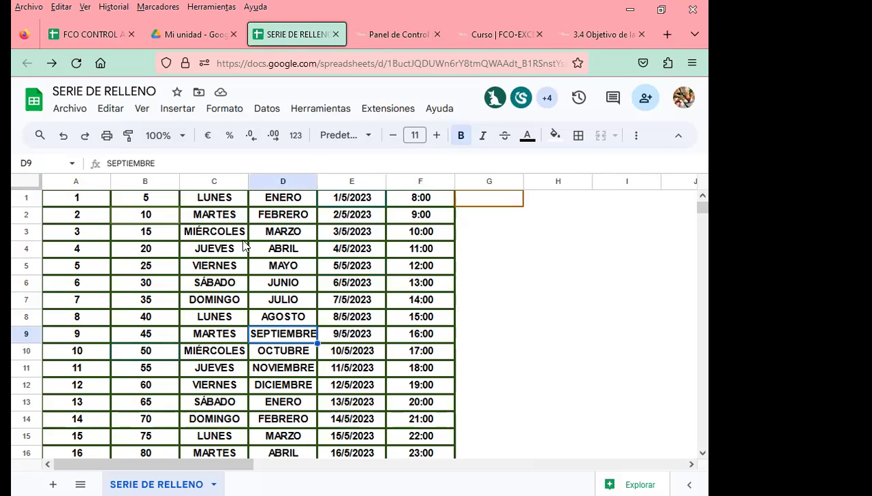
From the Series de relleno lesson, go to the class #13 forum's question on three fill series types
left_click(600, 29)
scroll(408, 281, "up", 5)
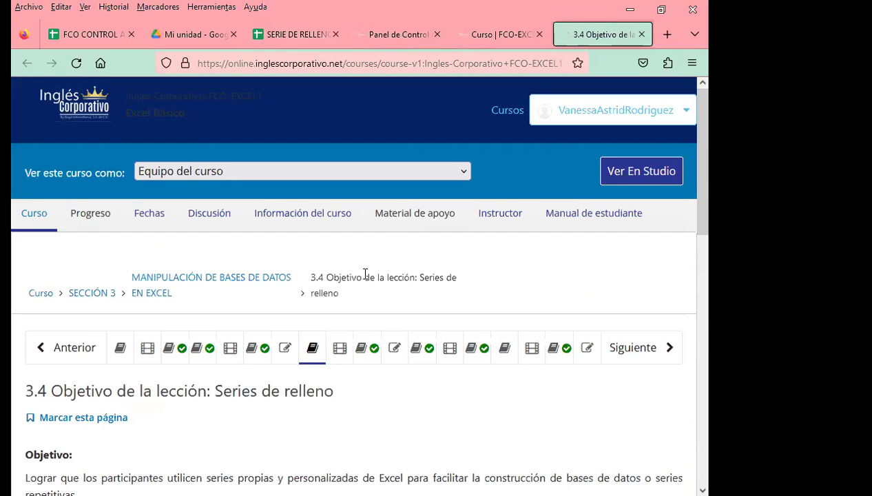
left_click(363, 354)
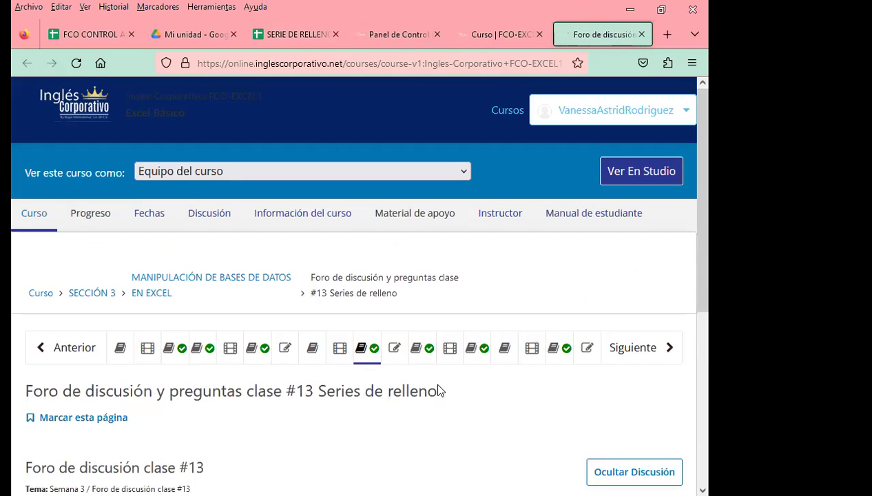
scroll(435, 374, "down", 1)
scroll(435, 374, "down", 2)
scroll(470, 375, "down", 1)
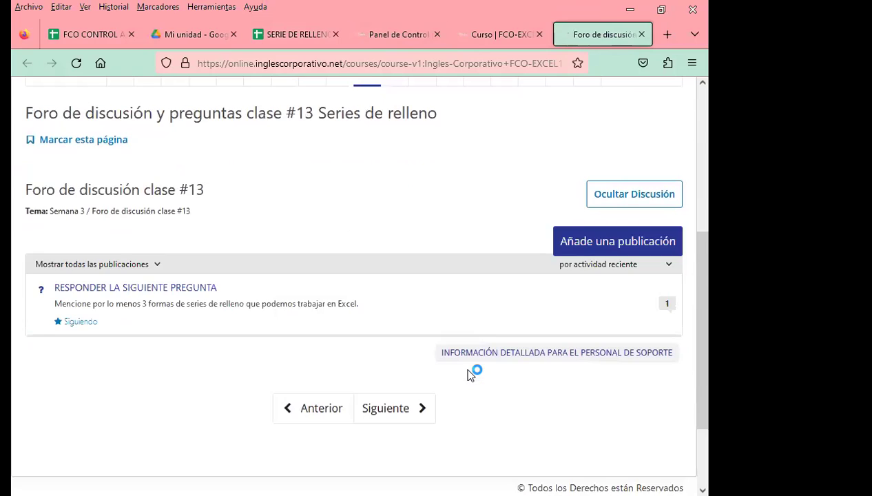